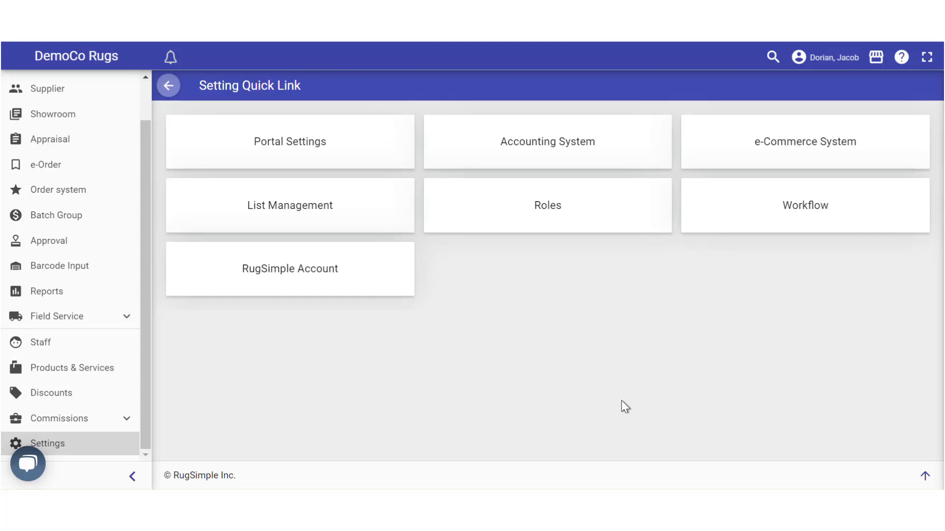
Return to the dashboard and bring up the settings quick links
{"action": "scroll", "coordinate": [61, 100], "scroll_direction": "up", "scroll_amount": 1}
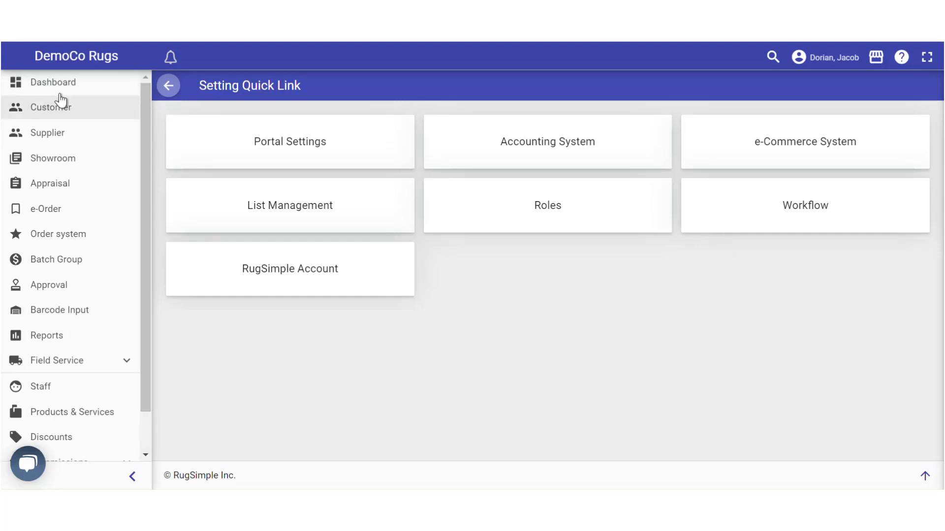
{"action": "left_click", "coordinate": [57, 88]}
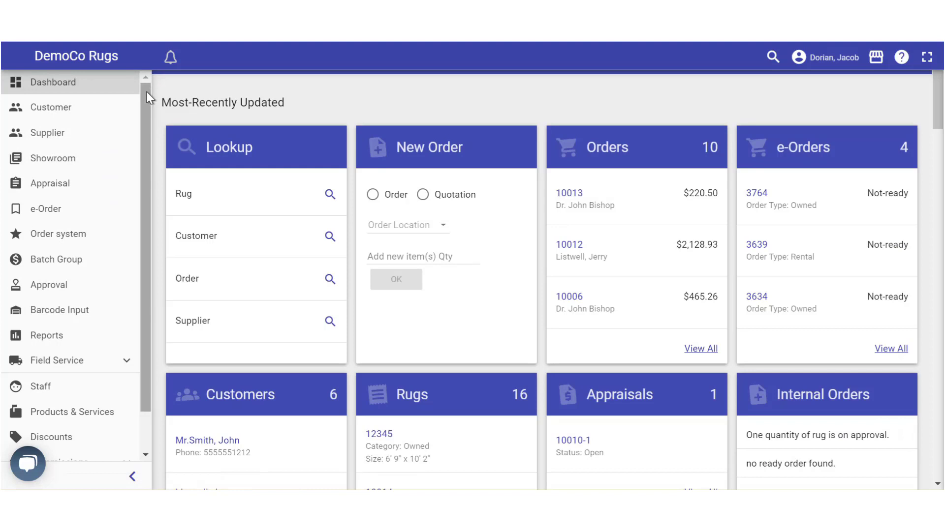
{"action": "scroll", "coordinate": [63, 285], "scroll_direction": "down", "scroll_amount": 1}
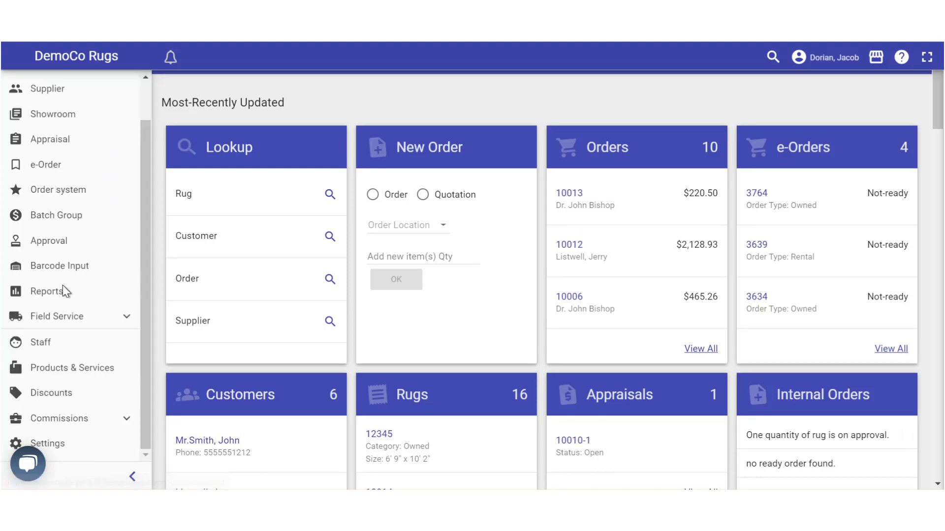
{"action": "left_click", "coordinate": [66, 445]}
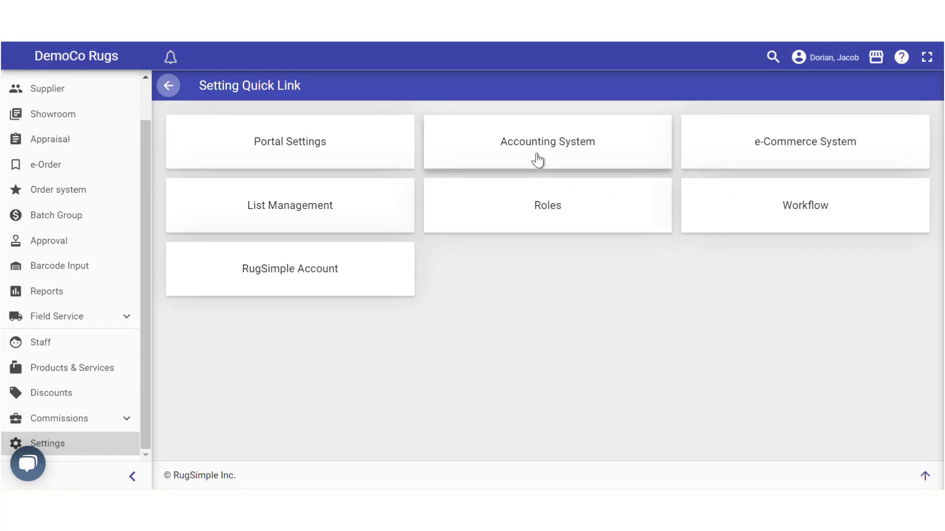
Enter the company's Tax ID under Portal Settings' Business Information and save it
{"action": "left_click", "coordinate": [273, 147]}
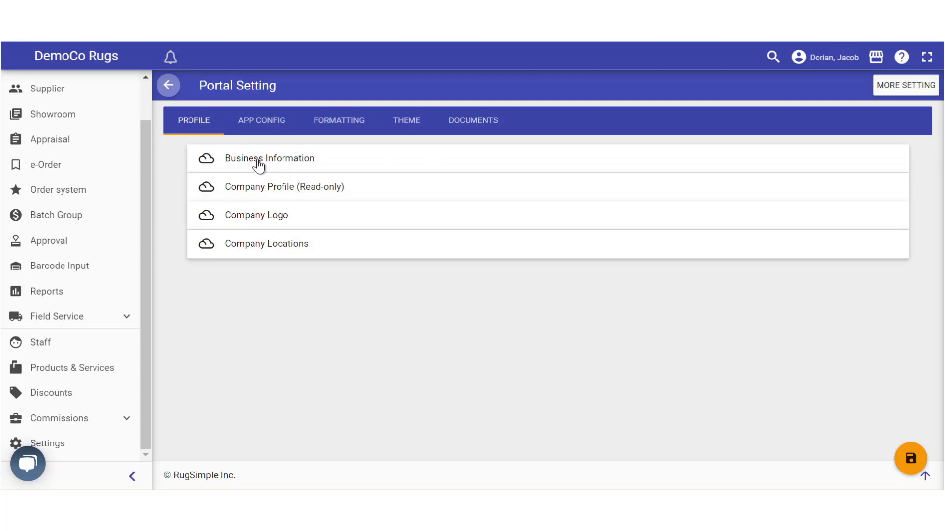
{"action": "left_click", "coordinate": [257, 163]}
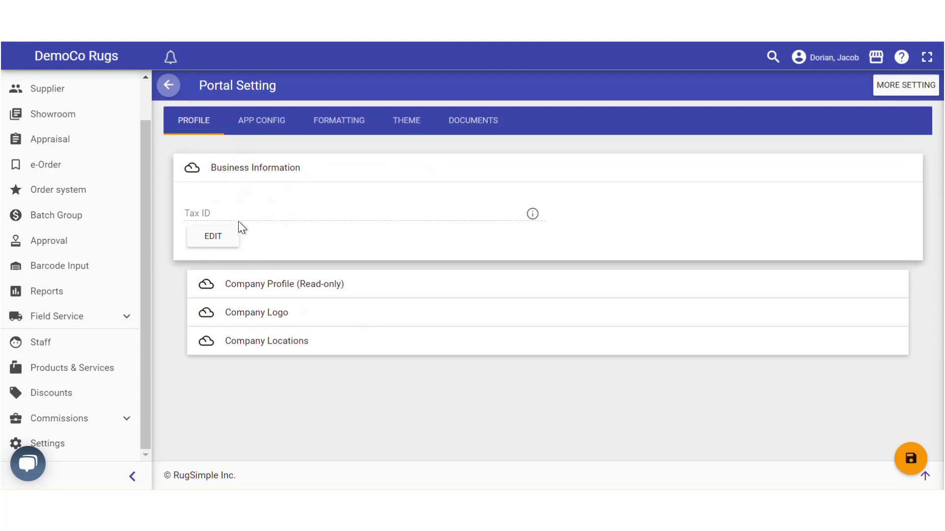
{"action": "left_click", "coordinate": [211, 238]}
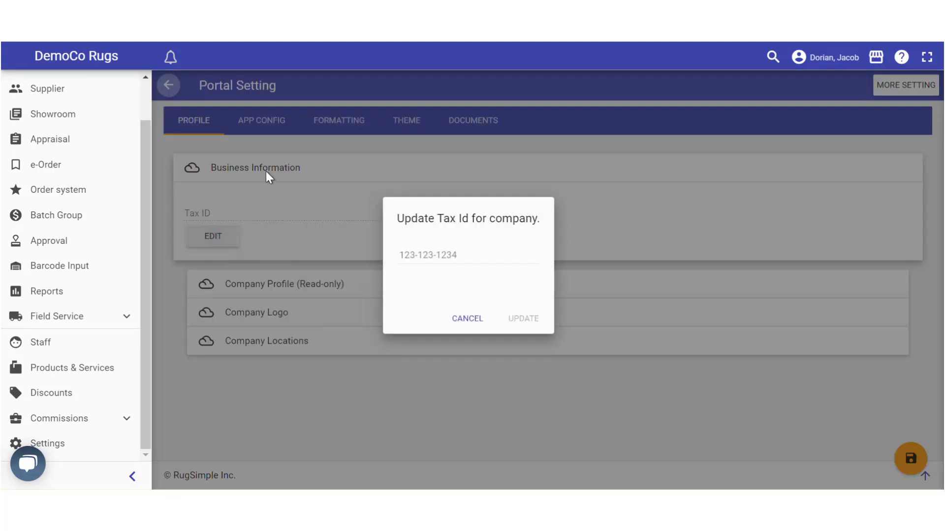
{"action": "type", "text": "1"}
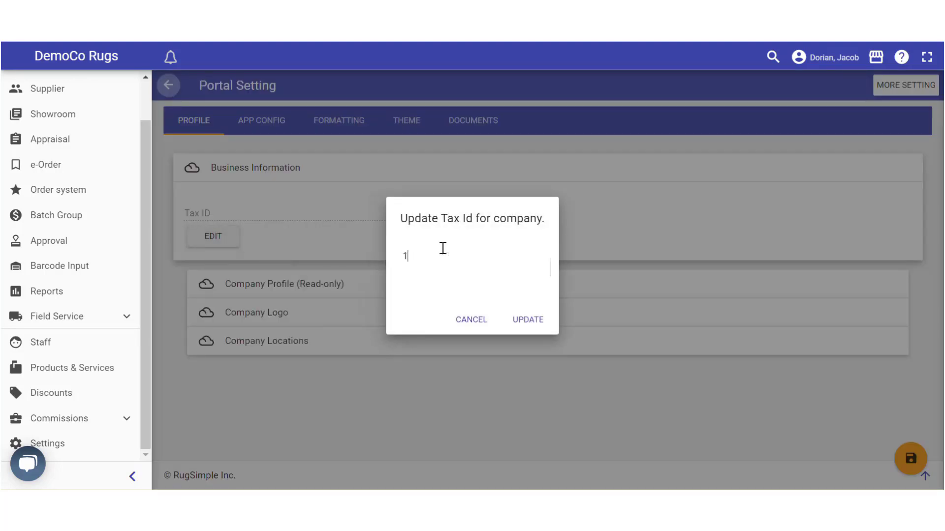
{"action": "type", "text": "23412314"}
{"action": "left_click", "coordinate": [521, 324]}
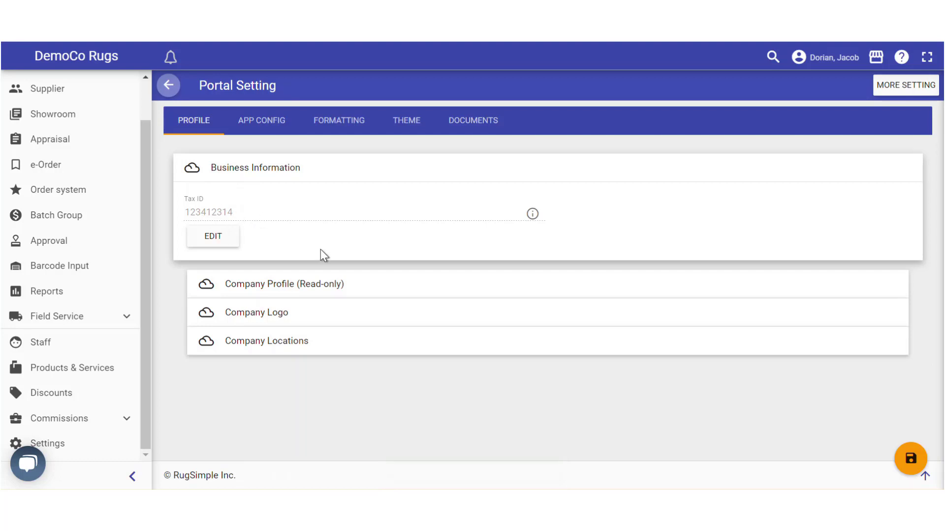
Review Company Profile, Company Logo and Company Locations, then switch to App Config
{"action": "left_click", "coordinate": [266, 290]}
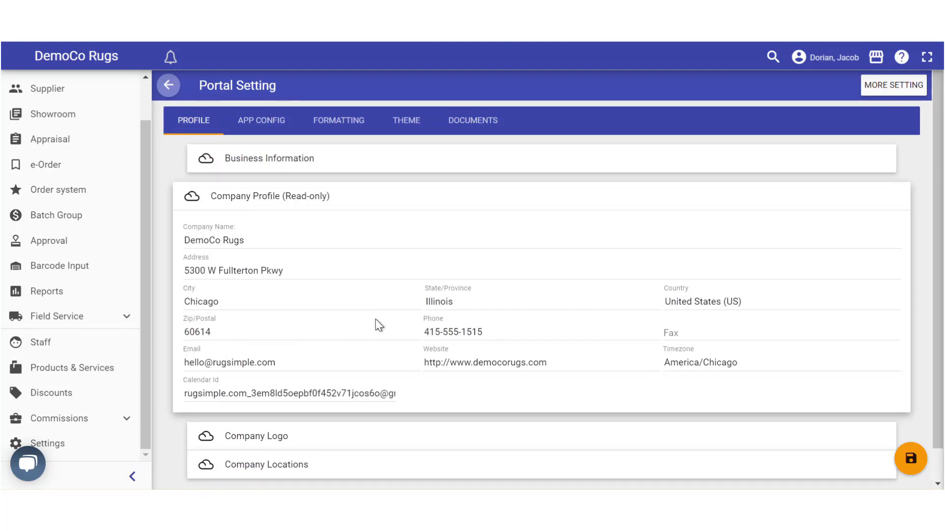
{"action": "left_click", "coordinate": [290, 437]}
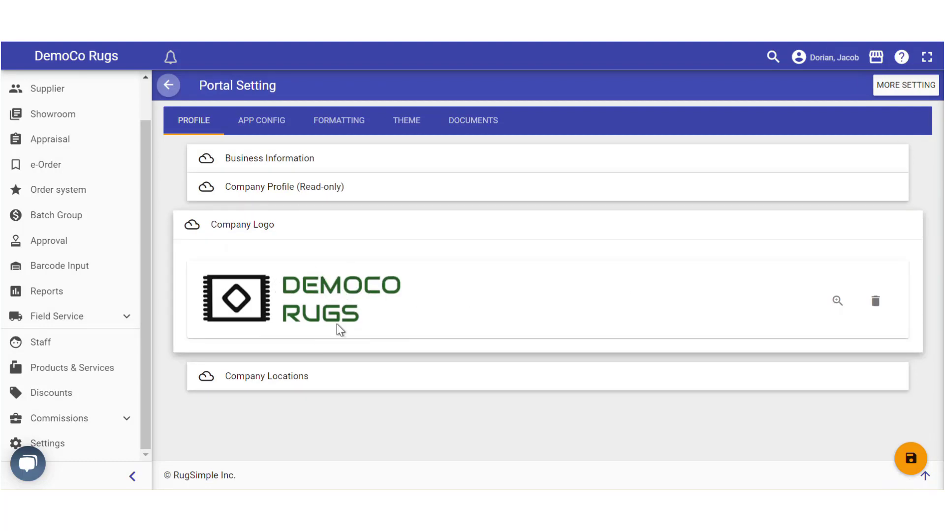
{"action": "left_click", "coordinate": [271, 380]}
{"action": "scroll", "coordinate": [274, 381], "scroll_direction": "down", "scroll_amount": 1}
{"action": "scroll", "coordinate": [274, 387], "scroll_direction": "down", "scroll_amount": 1}
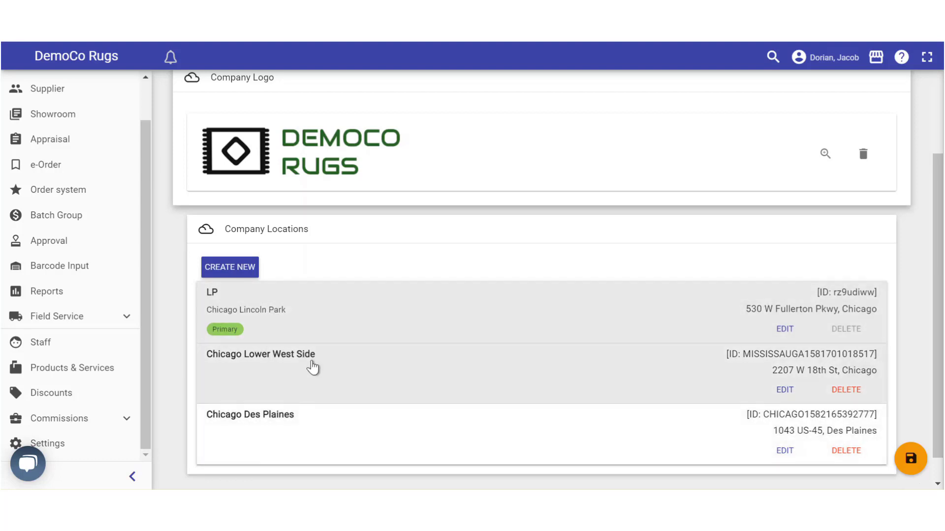
{"action": "scroll", "coordinate": [940, 329], "scroll_direction": "up", "scroll_amount": 5}
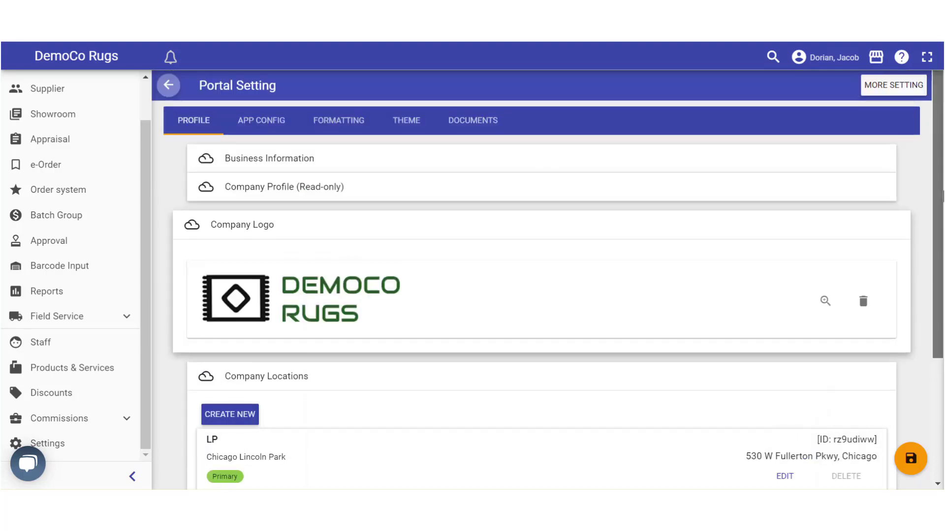
{"action": "left_click", "coordinate": [246, 123]}
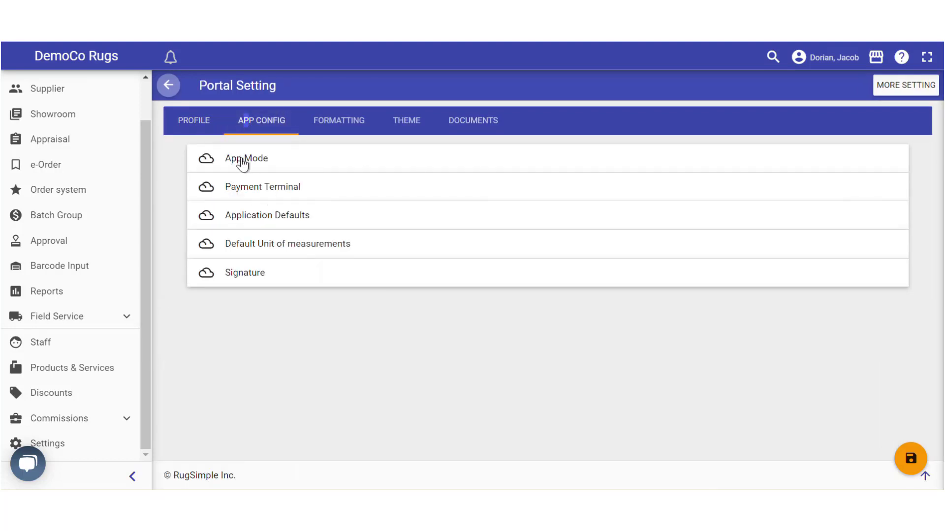
Review the Cash n Carry payment terminal, then show Application Defaults (10.25% tax, 2/10 NET 30, 55 payout)
{"action": "left_click", "coordinate": [253, 191]}
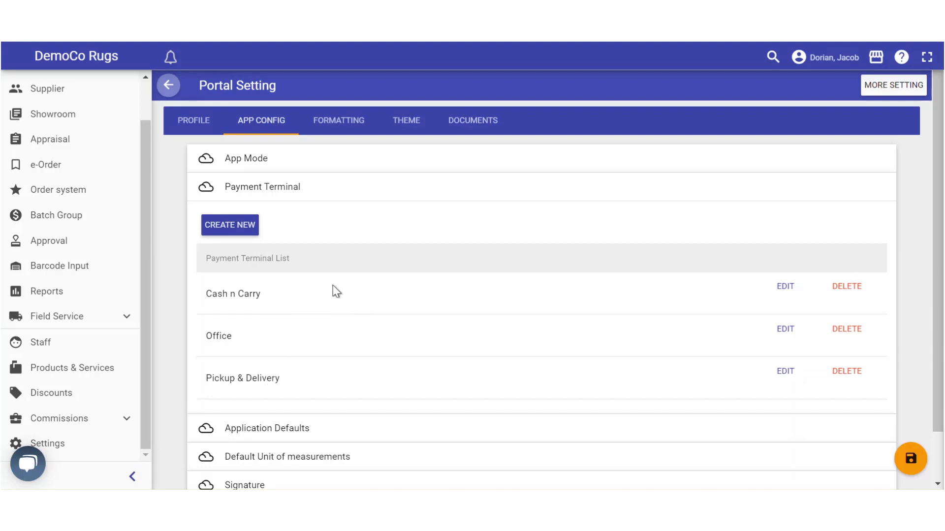
{"action": "left_click_drag", "start_coordinate": [941, 259], "coordinate": [941, 278]}
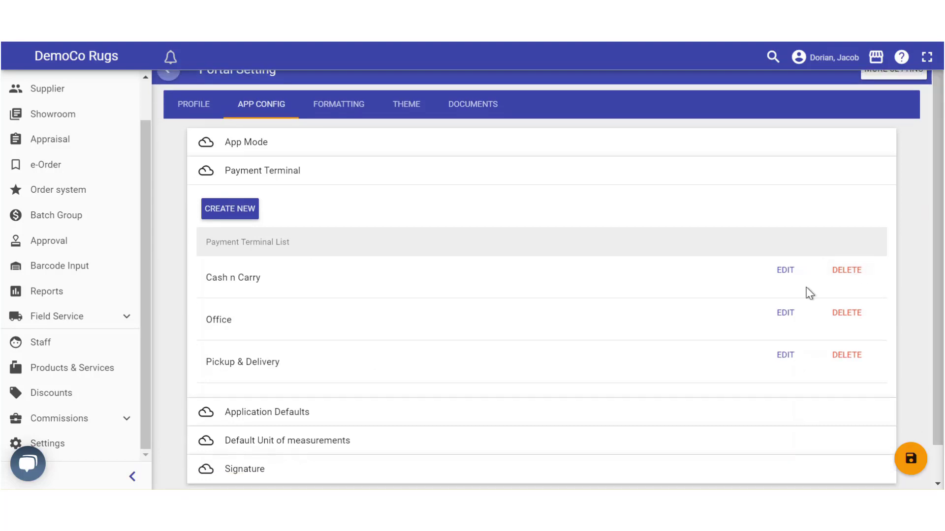
{"action": "left_click", "coordinate": [784, 272]}
{"action": "scroll", "coordinate": [315, 279], "scroll_direction": "down", "scroll_amount": 2}
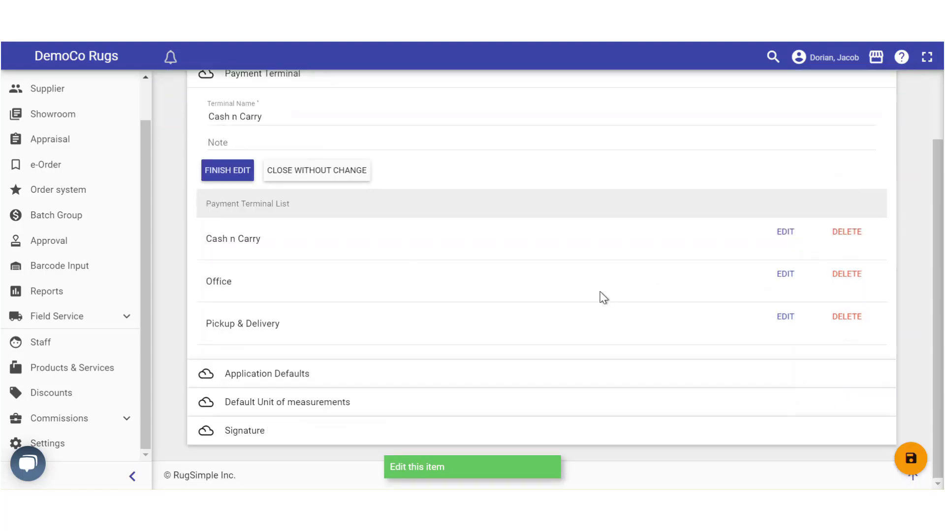
{"action": "scroll", "coordinate": [384, 240], "scroll_direction": "up", "scroll_amount": 1}
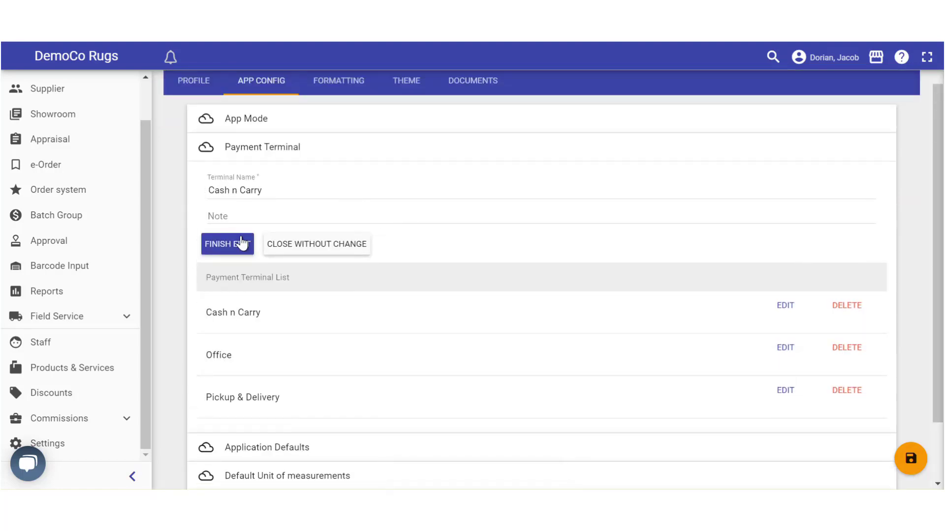
{"action": "left_click", "coordinate": [222, 243]}
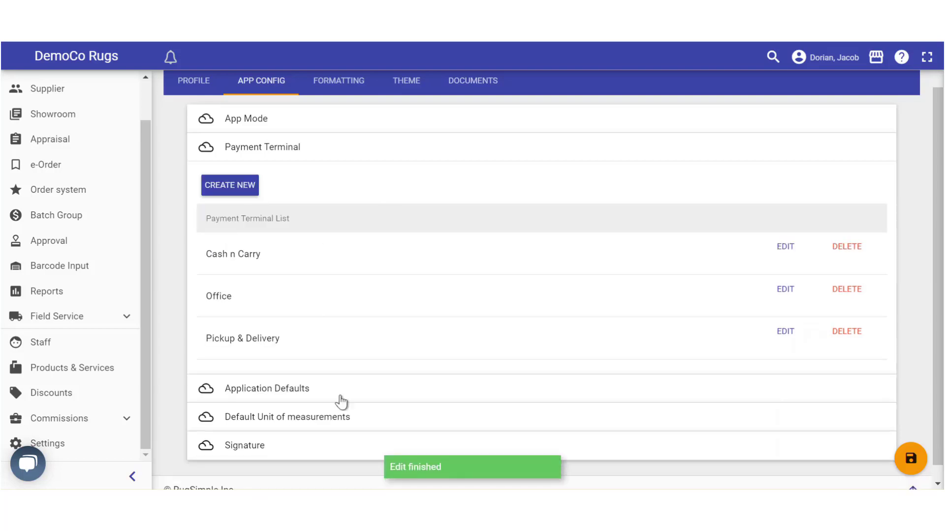
{"action": "left_click", "coordinate": [289, 395]}
{"action": "scroll", "coordinate": [298, 374], "scroll_direction": "down", "scroll_amount": 3}
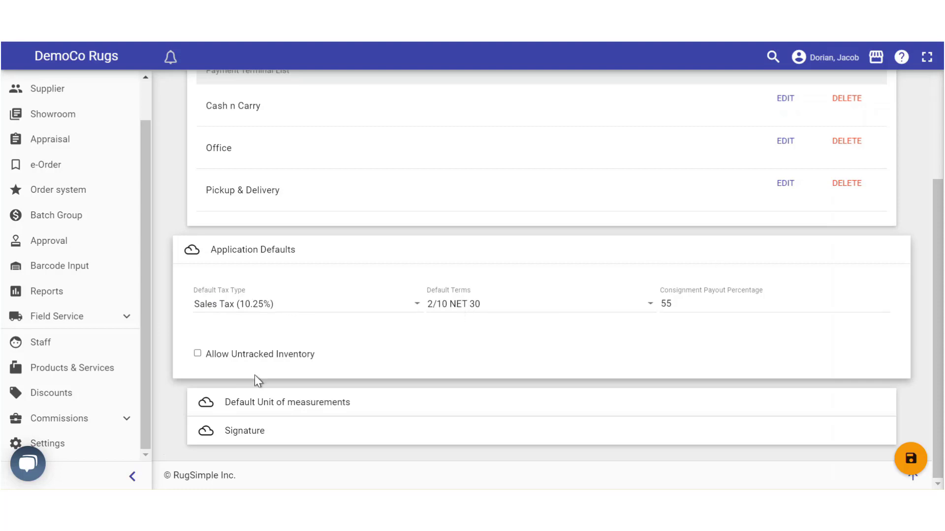
Keep Imperial as the default unit, check Signature, and save the App Config settings
{"action": "left_click", "coordinate": [271, 402]}
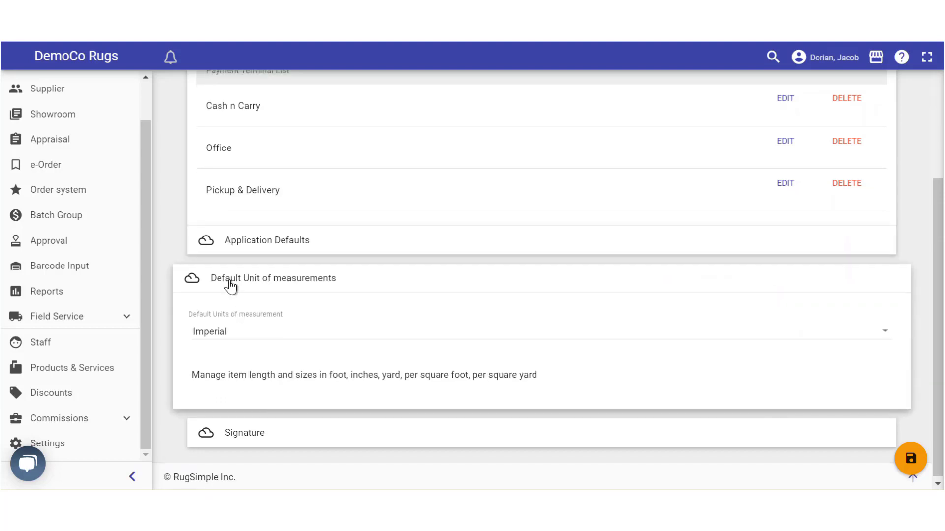
{"action": "left_click", "coordinate": [236, 334]}
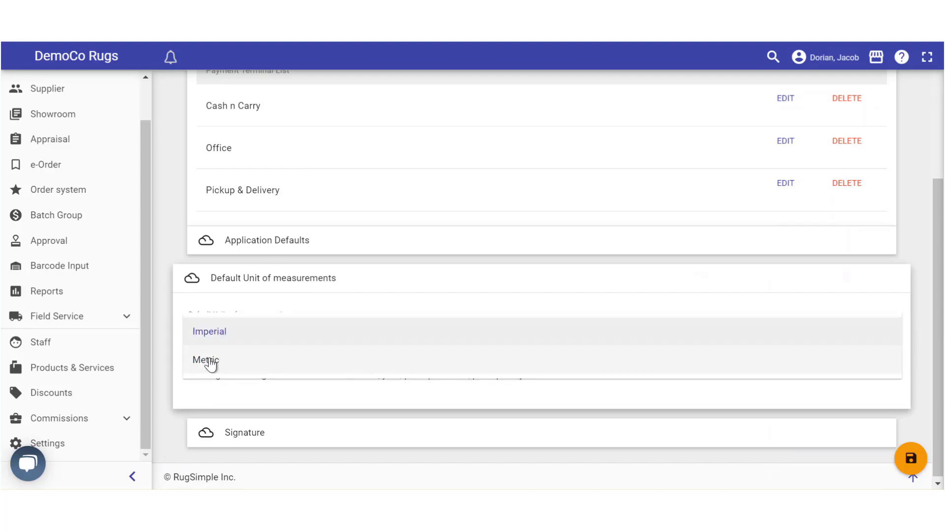
{"action": "left_click", "coordinate": [160, 315]}
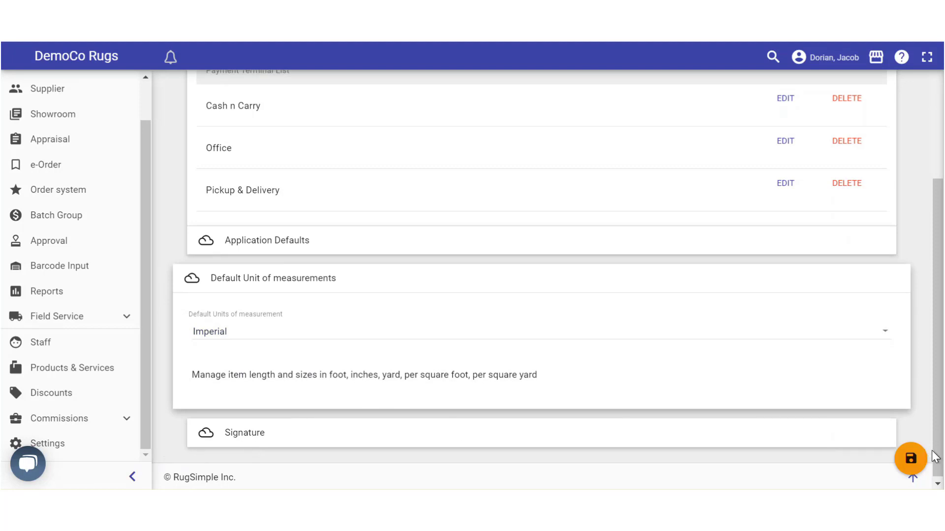
{"action": "left_click", "coordinate": [330, 439]}
{"action": "scroll", "coordinate": [326, 430], "scroll_direction": "down", "scroll_amount": 2}
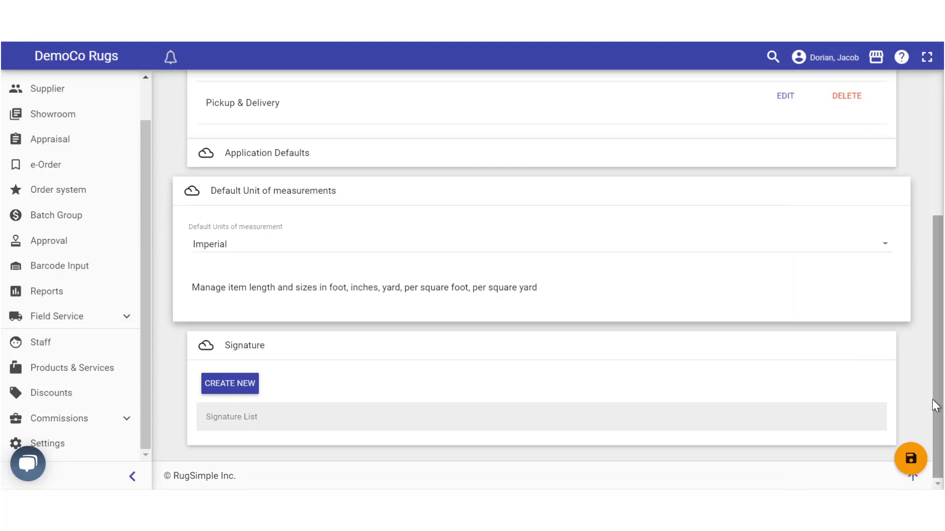
{"action": "left_click", "coordinate": [905, 472]}
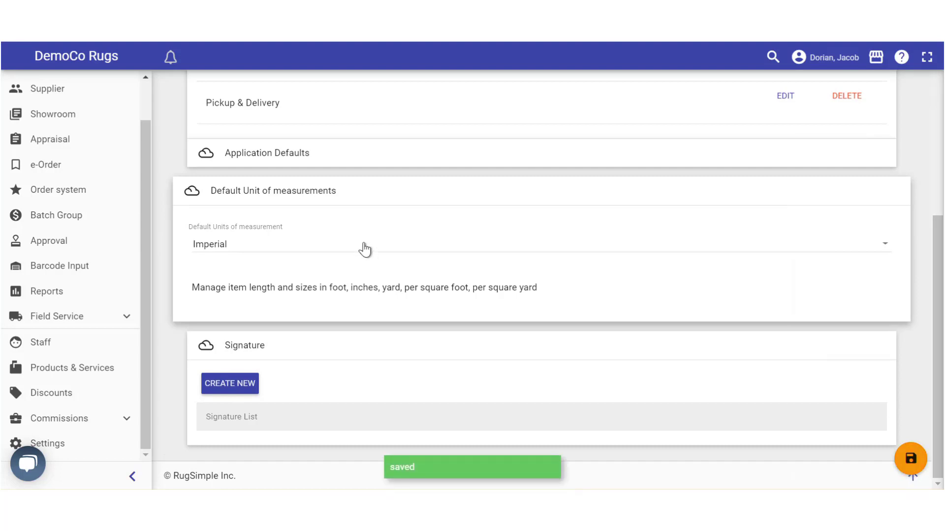
{"action": "scroll", "coordinate": [364, 245], "scroll_direction": "up", "scroll_amount": 5}
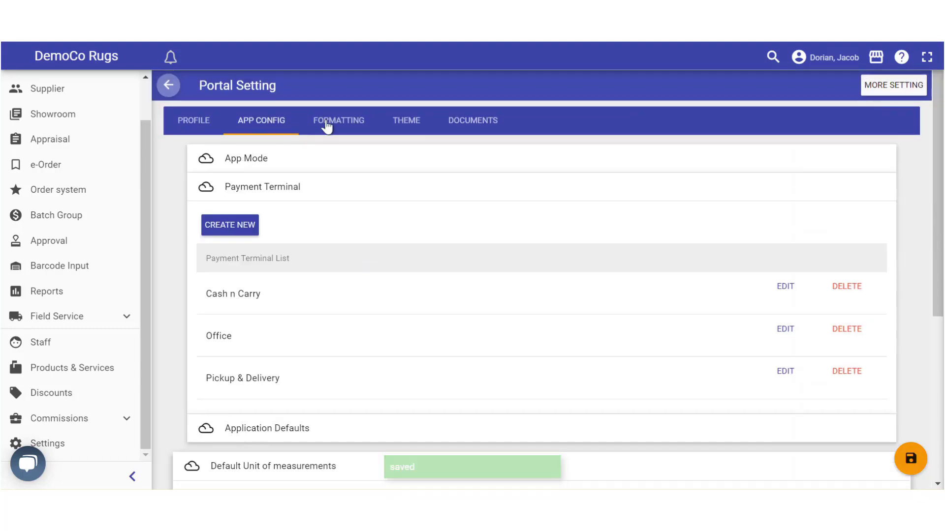
Browse the Formatting, Theme (Indigo primary, Orange accent) and Documents settings
{"action": "left_click", "coordinate": [336, 126]}
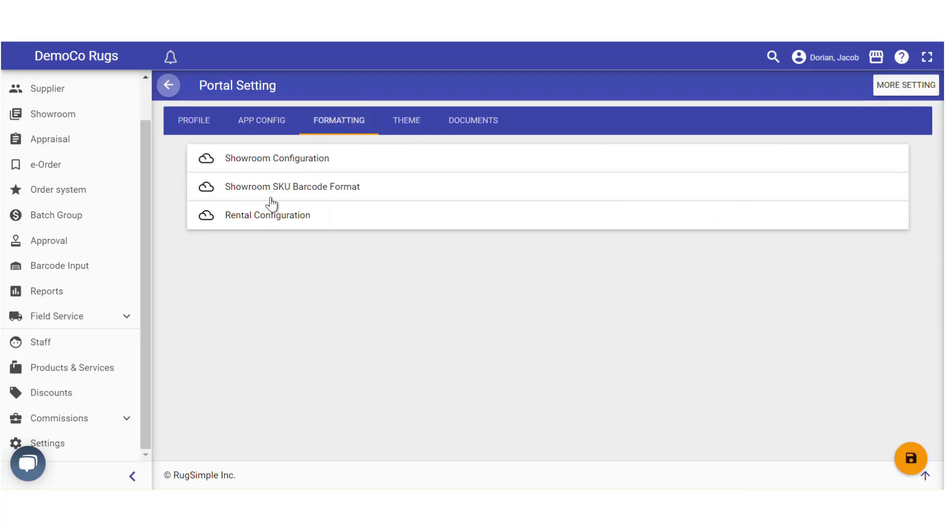
{"action": "left_click", "coordinate": [401, 123]}
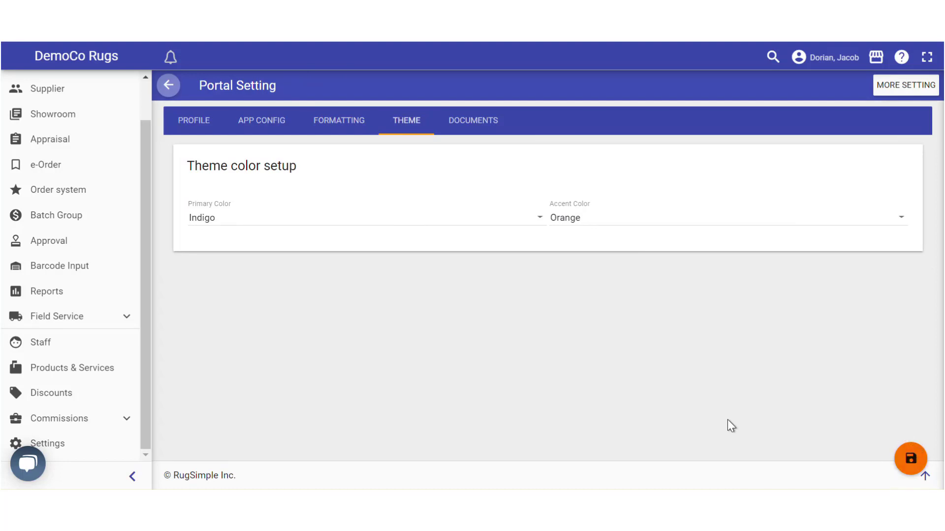
{"action": "left_click", "coordinate": [462, 123]}
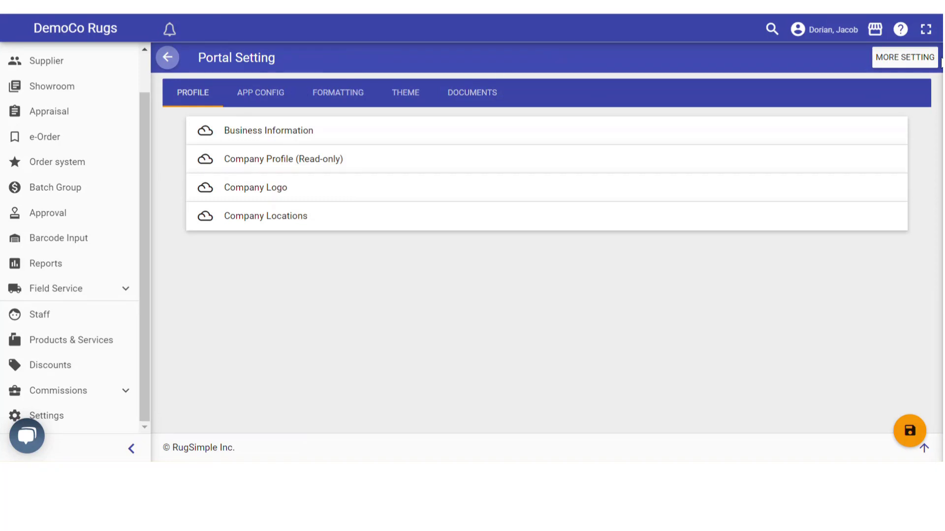
Format customer names as 'companyname, lastname' with a company and 'Lastname, Firstname' without
{"action": "left_click", "coordinate": [914, 63]}
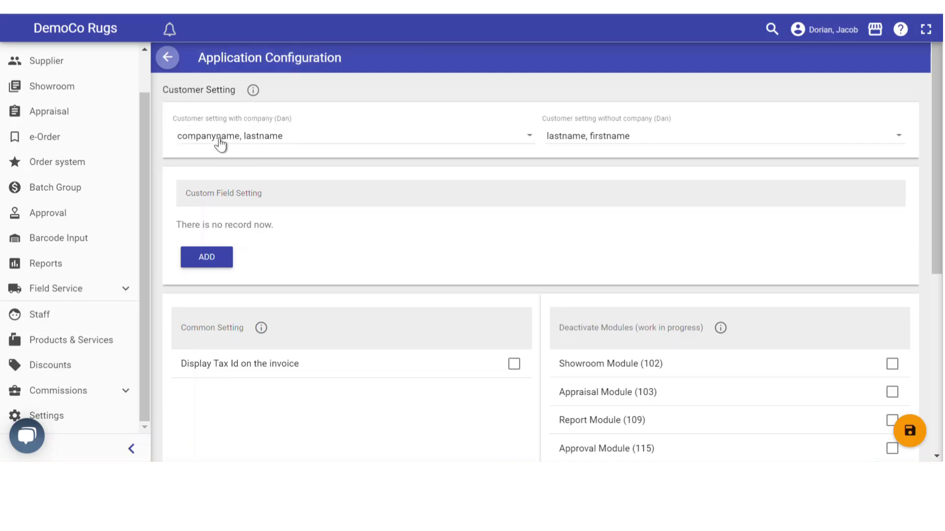
{"action": "left_click", "coordinate": [266, 140]}
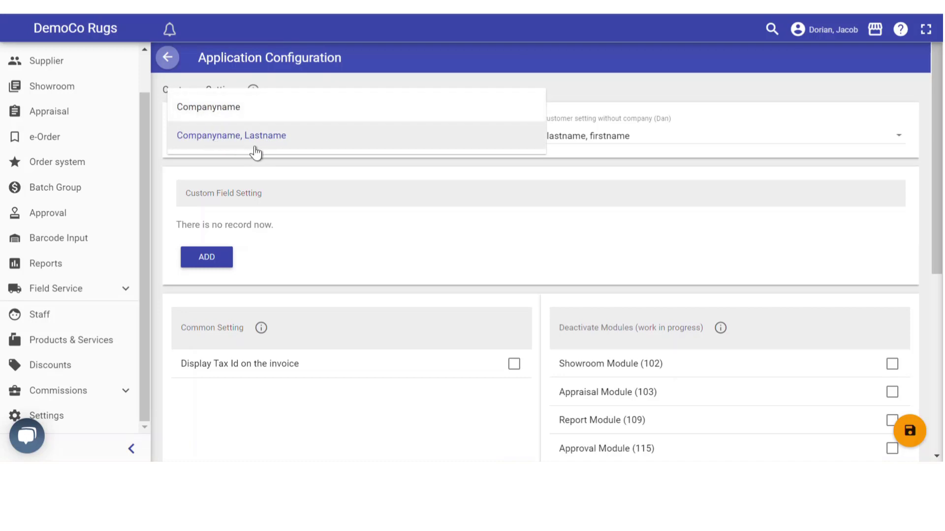
{"action": "left_click", "coordinate": [228, 140]}
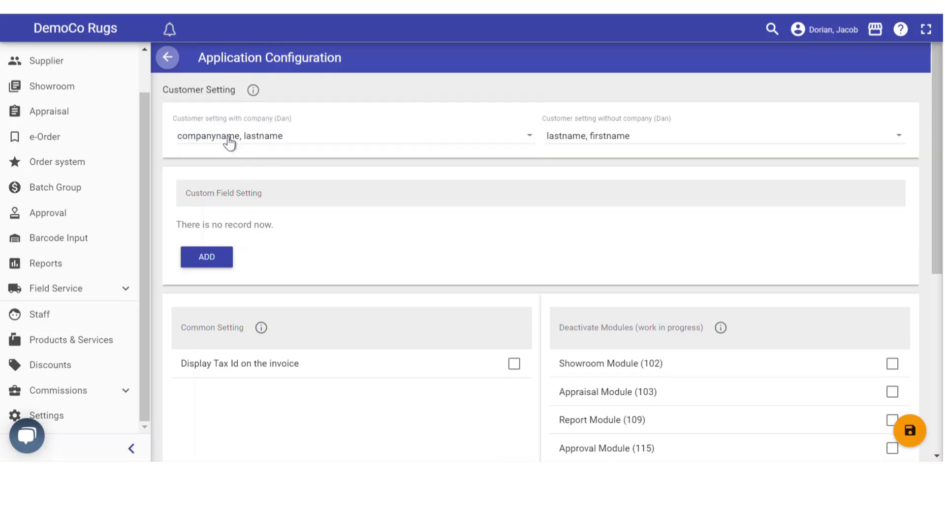
{"action": "left_click", "coordinate": [574, 140]}
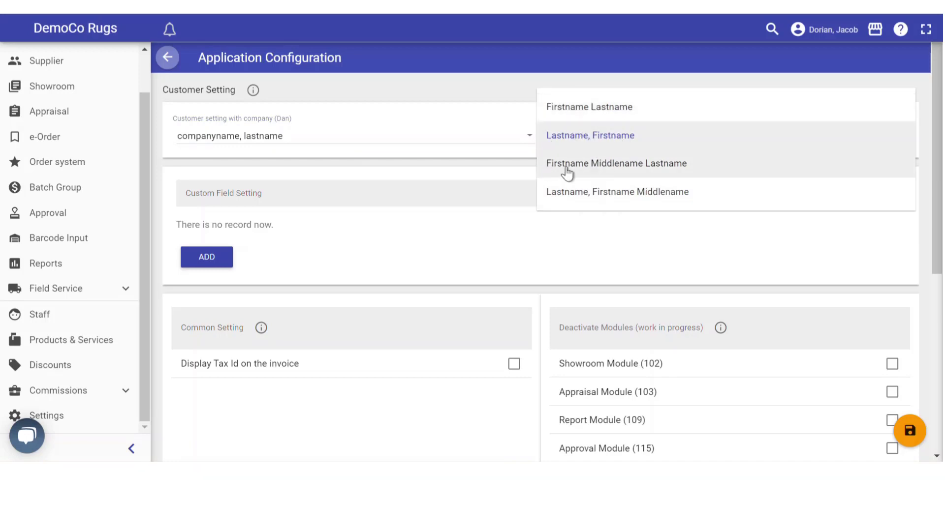
{"action": "left_click", "coordinate": [573, 140]}
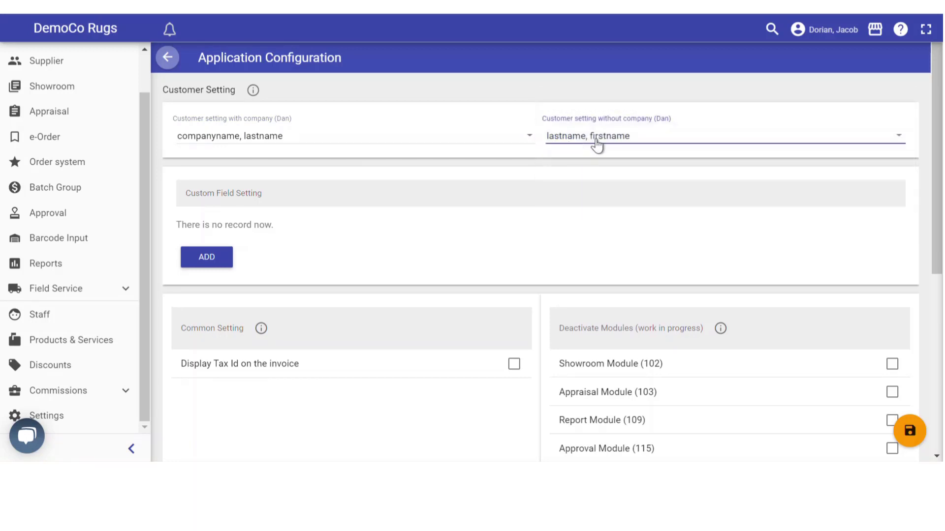
Turn on 'Display Tax Id on the invoice' in Application Configuration
{"action": "scroll", "coordinate": [306, 213], "scroll_direction": "down", "scroll_amount": 3}
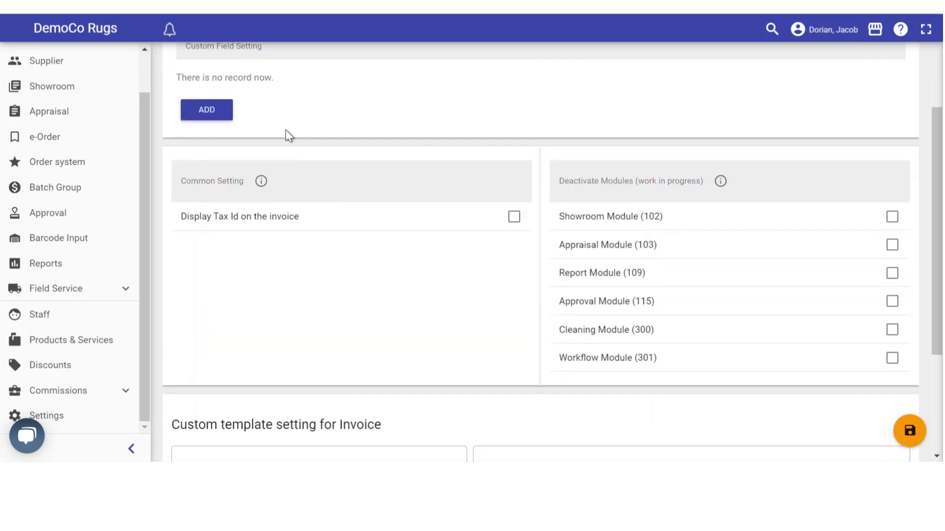
{"action": "scroll", "coordinate": [286, 130], "scroll_direction": "up", "scroll_amount": 2}
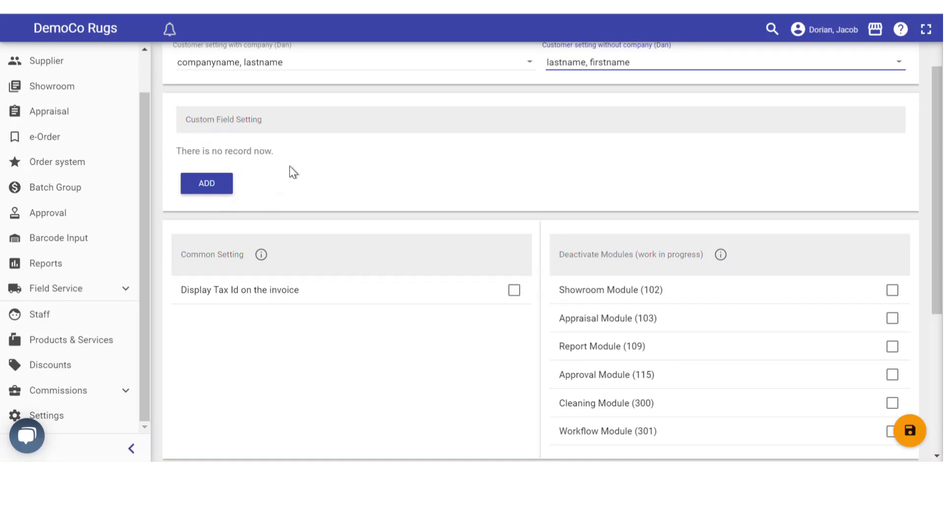
{"action": "scroll", "coordinate": [289, 166], "scroll_direction": "down", "scroll_amount": 2}
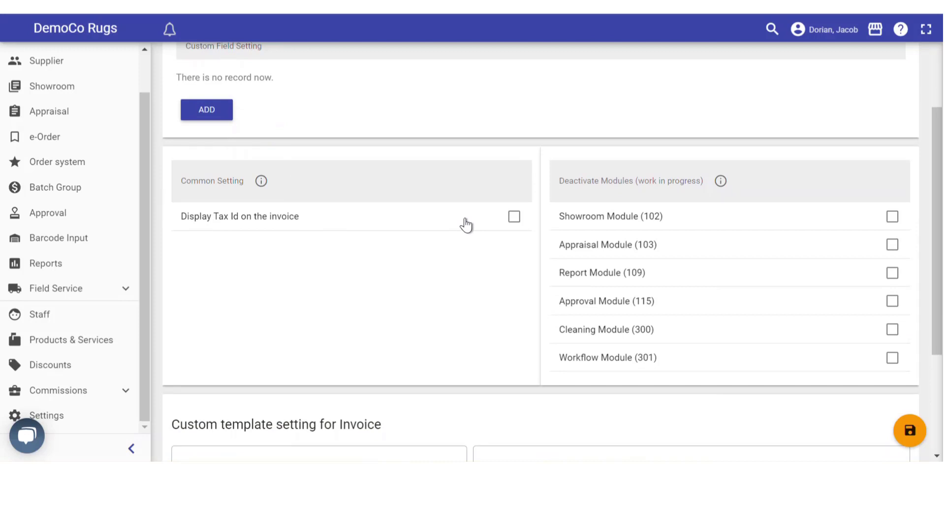
{"action": "left_click", "coordinate": [513, 216]}
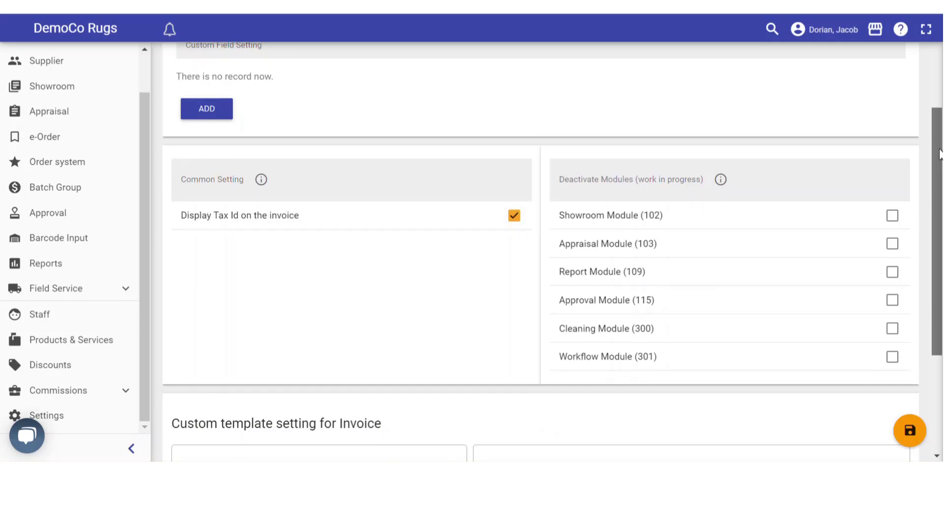
Save the application configuration and return to the dashboard
{"action": "scroll", "coordinate": [940, 207], "scroll_direction": "down", "scroll_amount": 2}
{"action": "left_click_drag", "start_coordinate": [941, 207], "coordinate": [940, 240]}
{"action": "scroll", "coordinate": [445, 247], "scroll_direction": "down", "scroll_amount": 1}
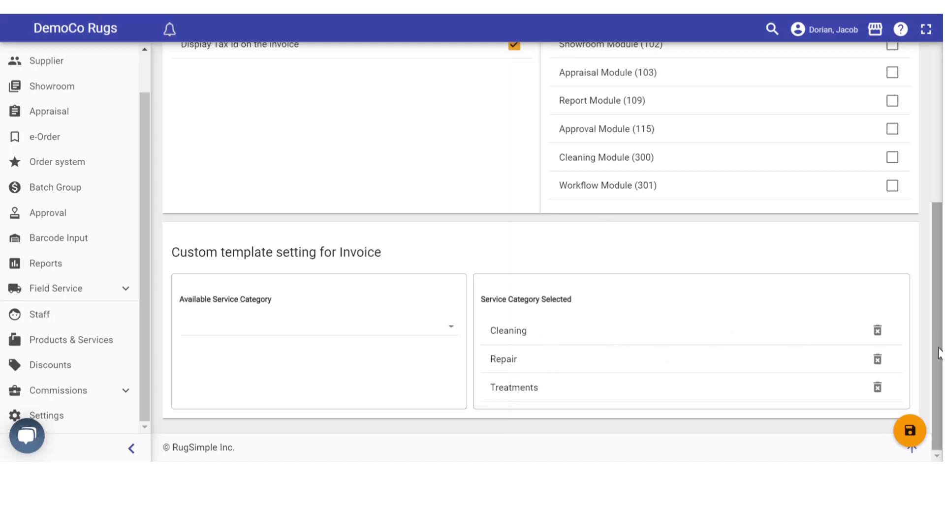
{"action": "left_click", "coordinate": [909, 431]}
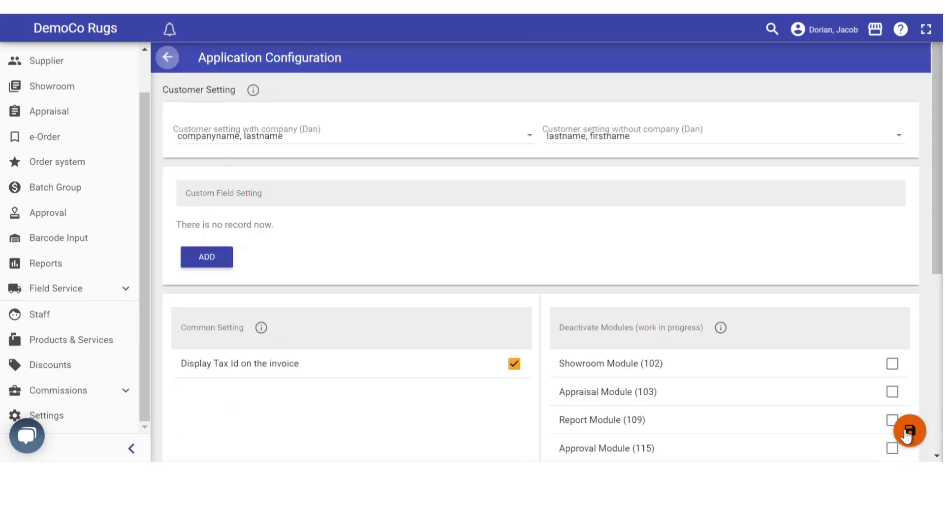
{"action": "left_click", "coordinate": [178, 59]}
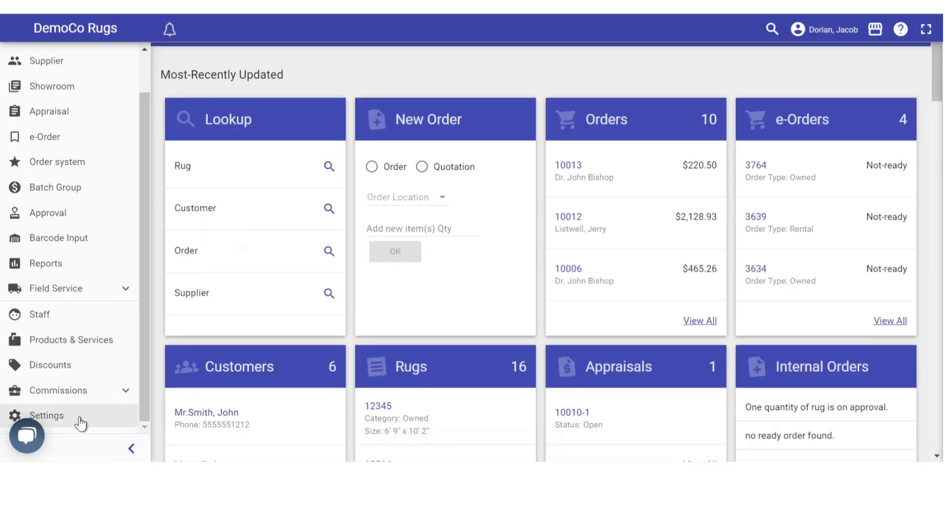
Open List Management and review the product and service categories
{"action": "left_click", "coordinate": [81, 419]}
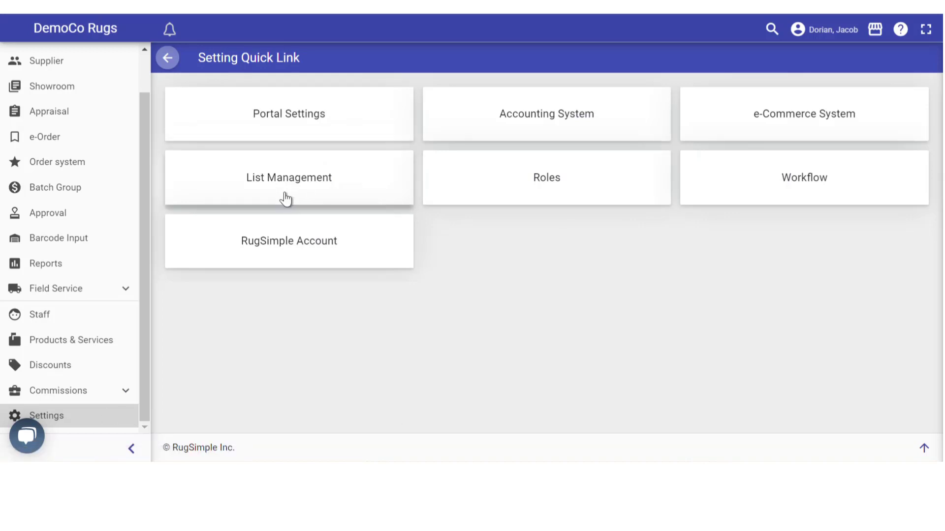
{"action": "left_click", "coordinate": [298, 187]}
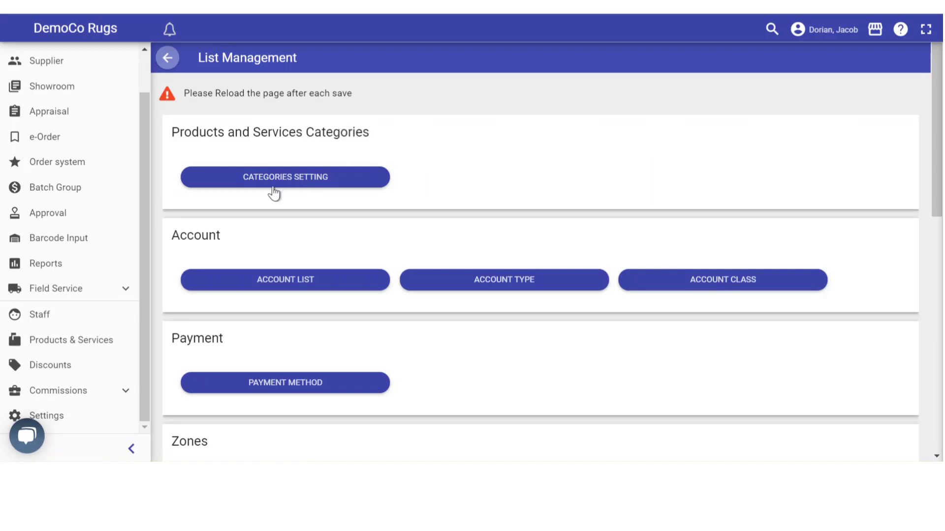
{"action": "left_click", "coordinate": [293, 183]}
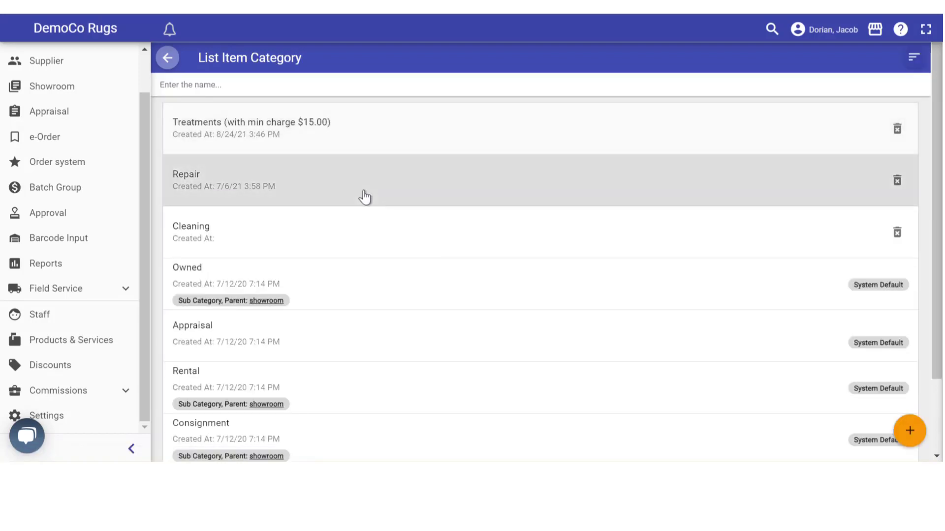
{"action": "scroll", "coordinate": [360, 238], "scroll_direction": "down", "scroll_amount": 2}
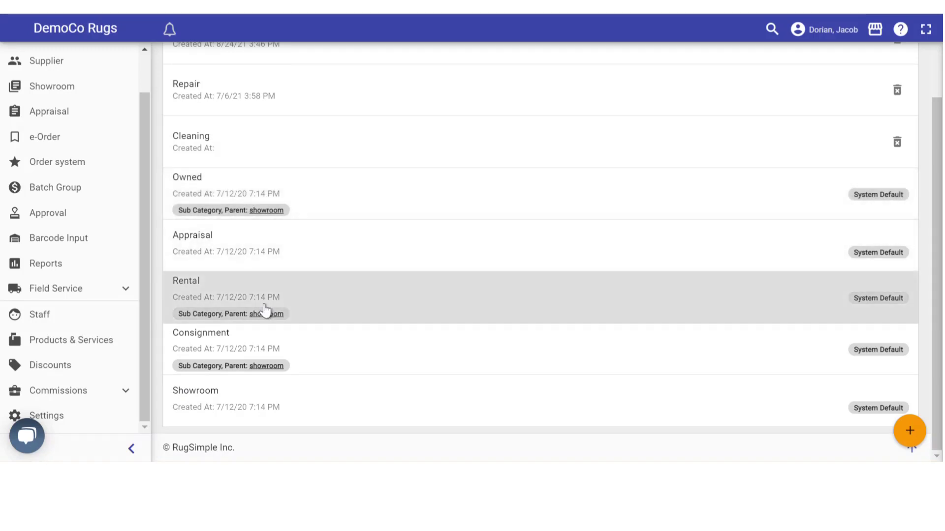
{"action": "scroll", "coordinate": [262, 313], "scroll_direction": "up", "scroll_amount": 2}
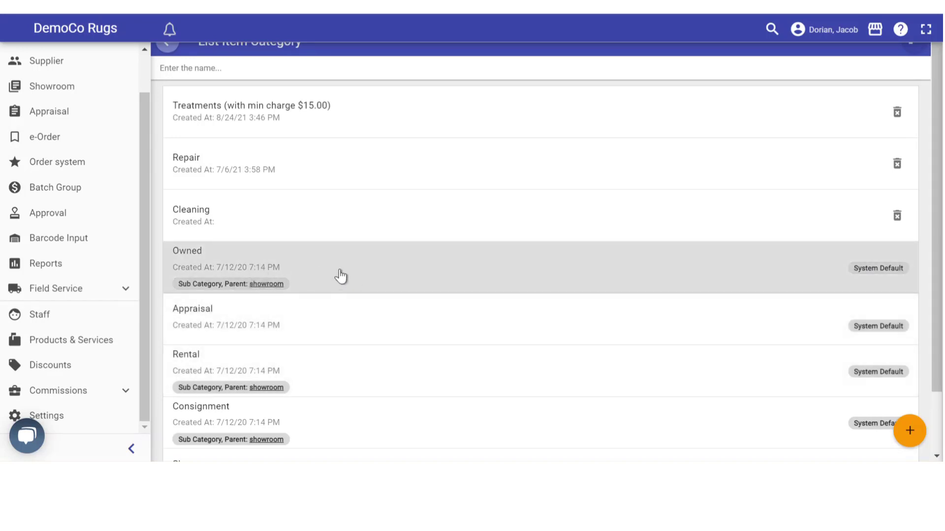
{"action": "scroll", "coordinate": [340, 270], "scroll_direction": "up", "scroll_amount": 1}
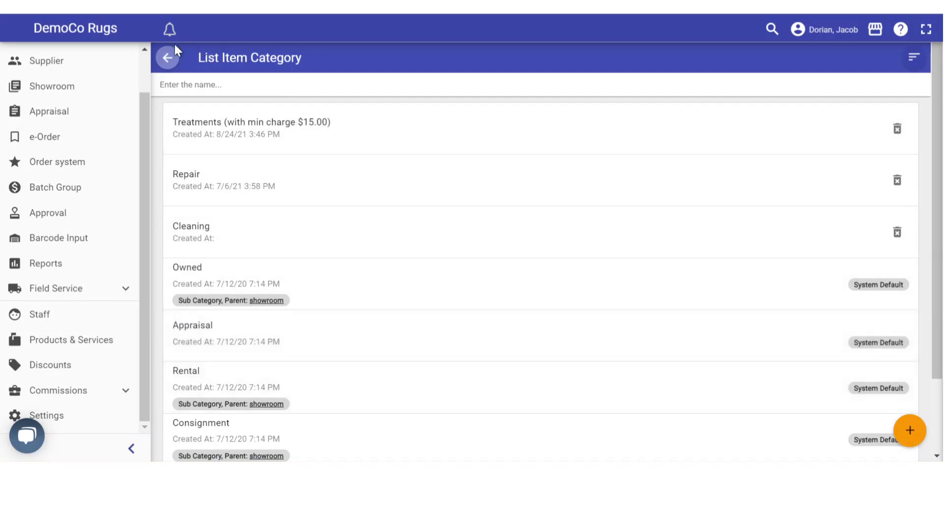
Return to List Management and look over its Account, Payment, Zones and Departments sections
{"action": "left_click", "coordinate": [168, 64]}
{"action": "scroll", "coordinate": [347, 142], "scroll_direction": "down", "scroll_amount": 2}
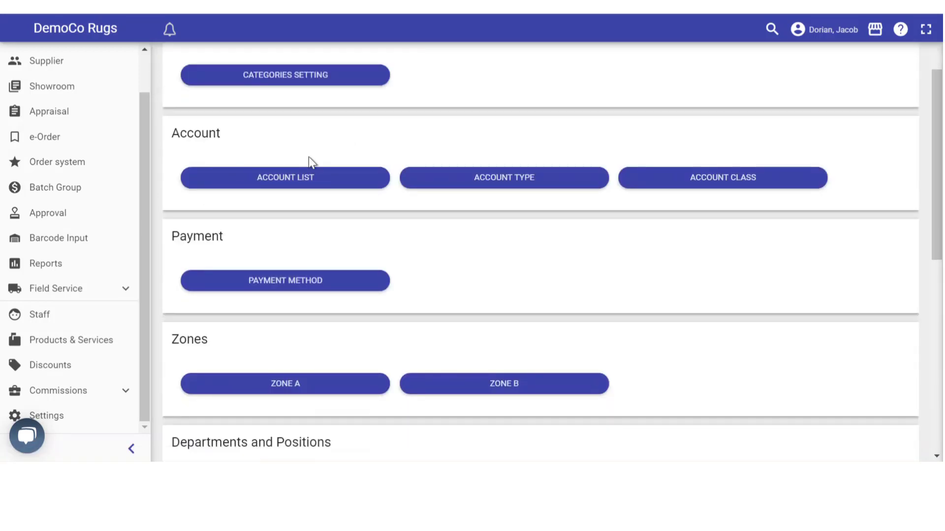
{"action": "scroll", "coordinate": [253, 240], "scroll_direction": "down", "scroll_amount": 2}
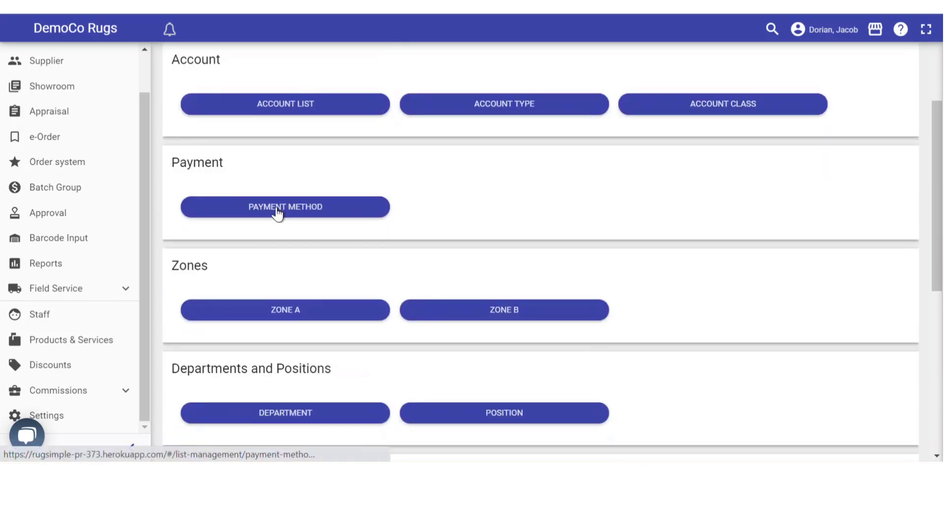
Add a payment method named 'Debit' and go back to List Management
{"action": "left_click", "coordinate": [278, 212]}
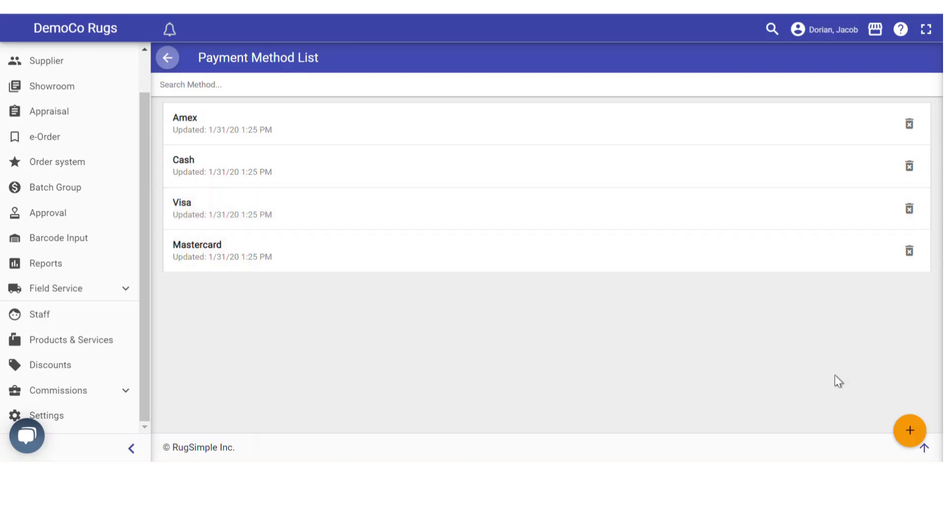
{"action": "left_click", "coordinate": [910, 435]}
{"action": "left_click", "coordinate": [197, 105]}
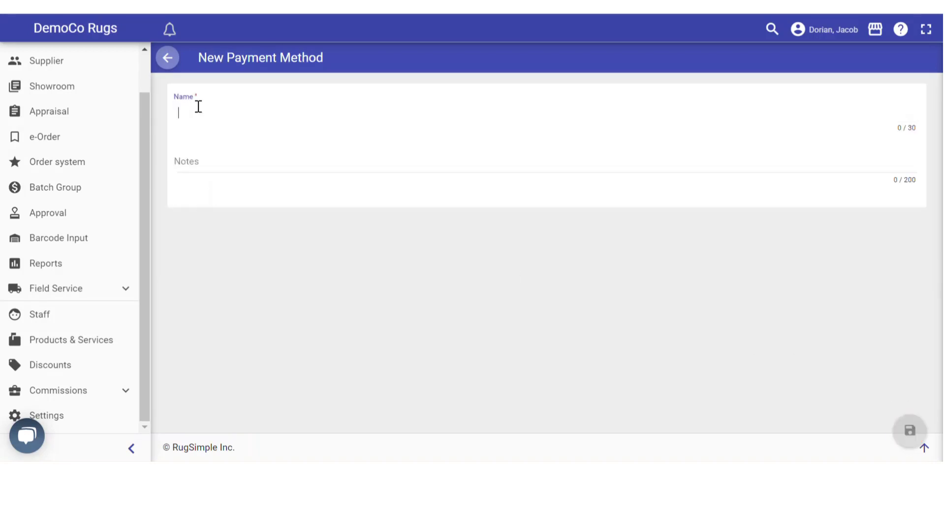
{"action": "type", "text": "Debit"}
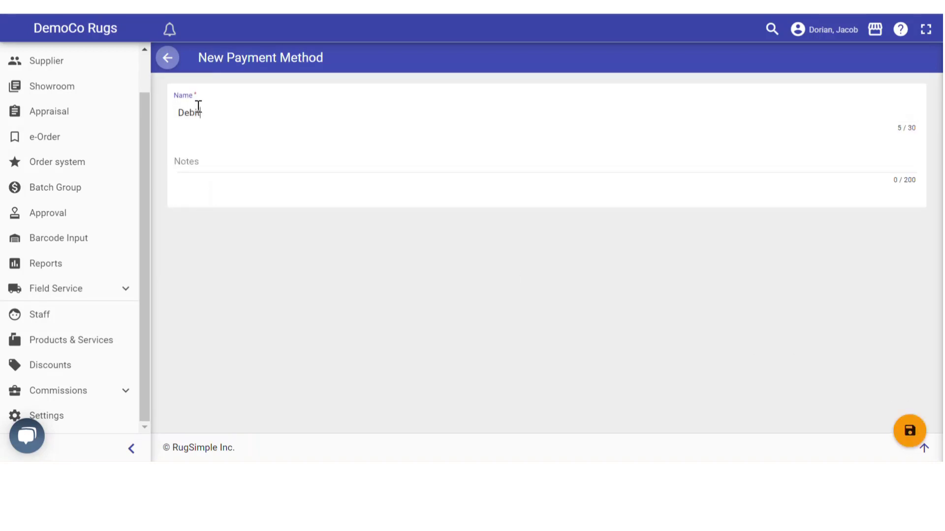
{"action": "left_click", "coordinate": [918, 441]}
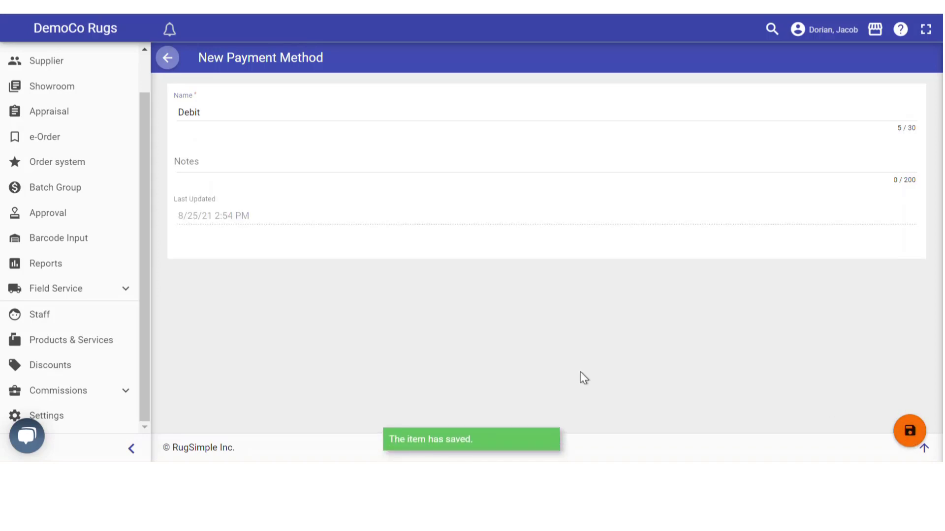
{"action": "left_click", "coordinate": [166, 58]}
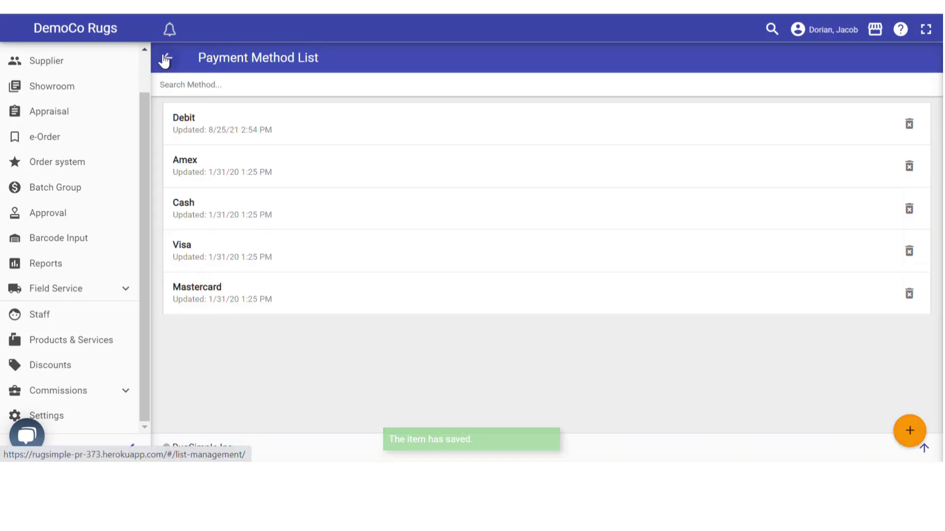
{"action": "left_click", "coordinate": [165, 60]}
{"action": "scroll", "coordinate": [325, 143], "scroll_direction": "down", "scroll_amount": 8}
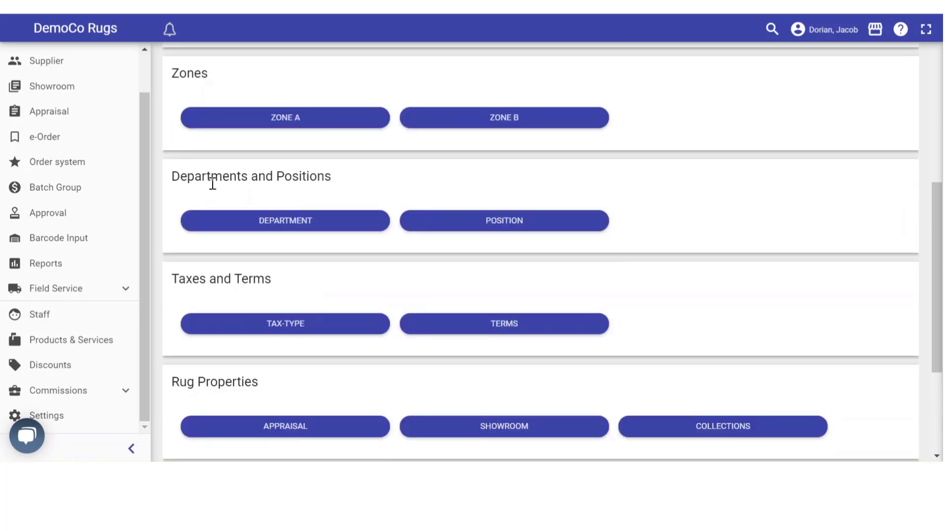
{"action": "scroll", "coordinate": [252, 216], "scroll_direction": "down", "scroll_amount": 1}
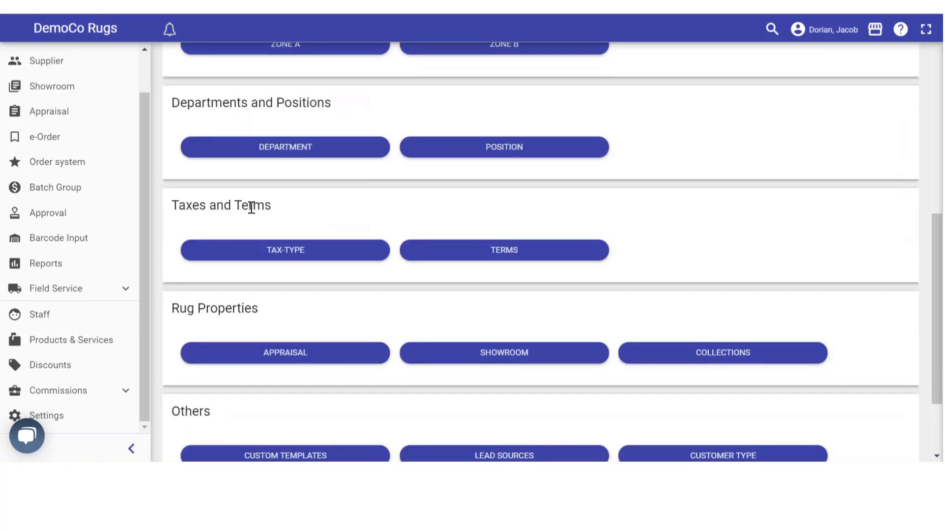
{"action": "left_click", "coordinate": [271, 252]}
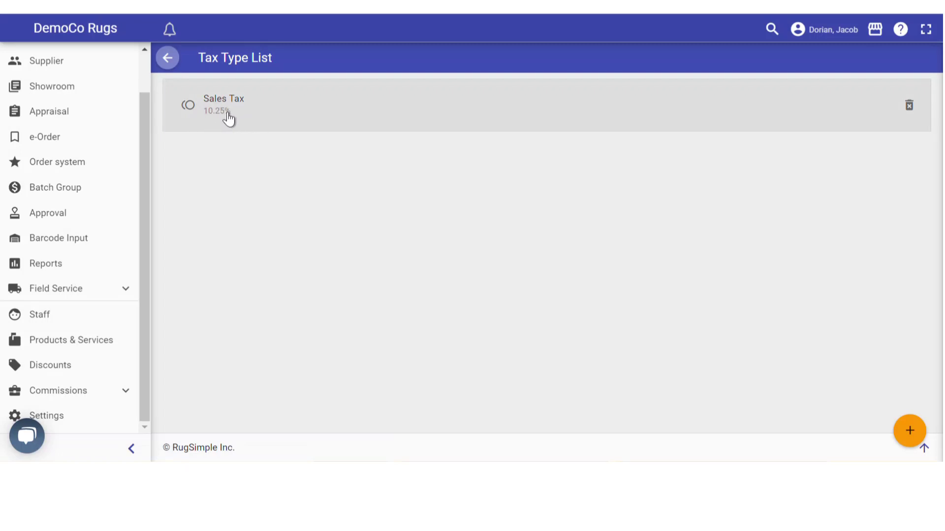
{"action": "left_click", "coordinate": [167, 60]}
{"action": "scroll", "coordinate": [427, 310], "scroll_direction": "down", "scroll_amount": 10}
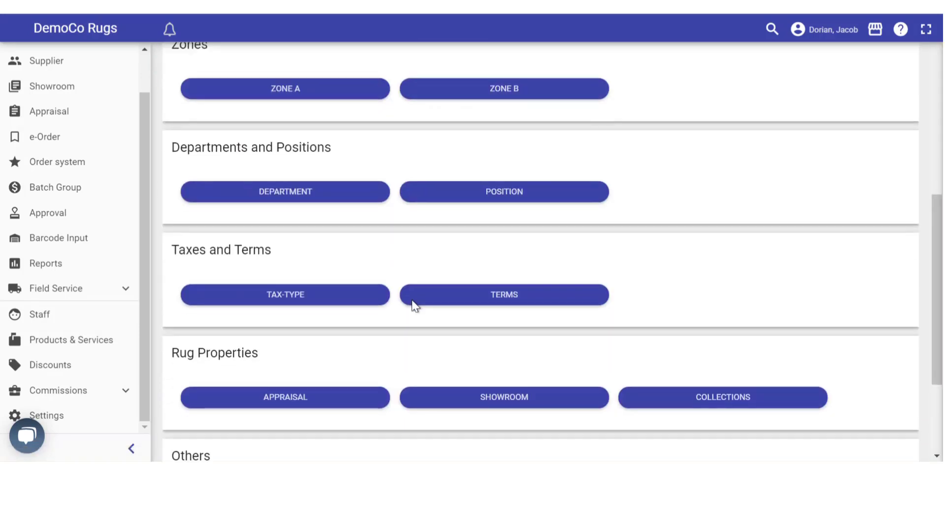
{"action": "left_click", "coordinate": [491, 178]}
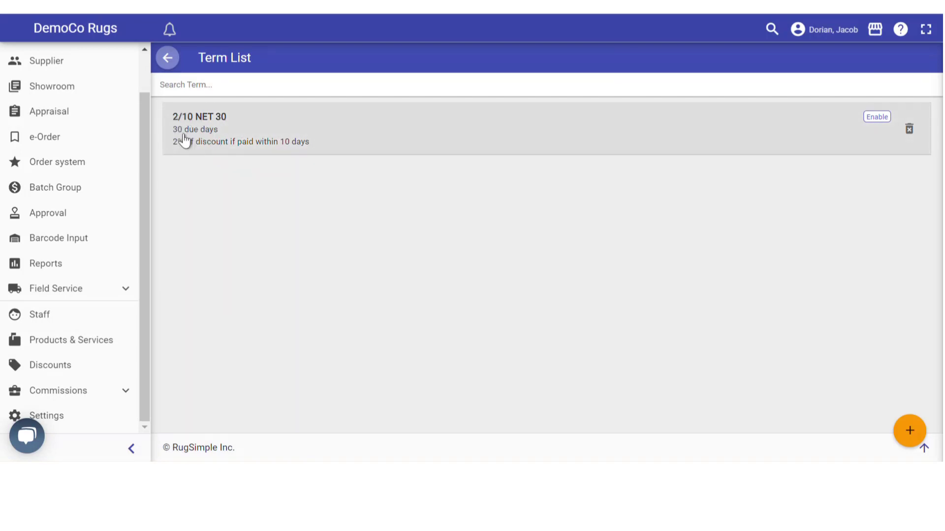
{"action": "left_click", "coordinate": [167, 60]}
{"action": "scroll", "coordinate": [382, 240], "scroll_direction": "down", "scroll_amount": 10}
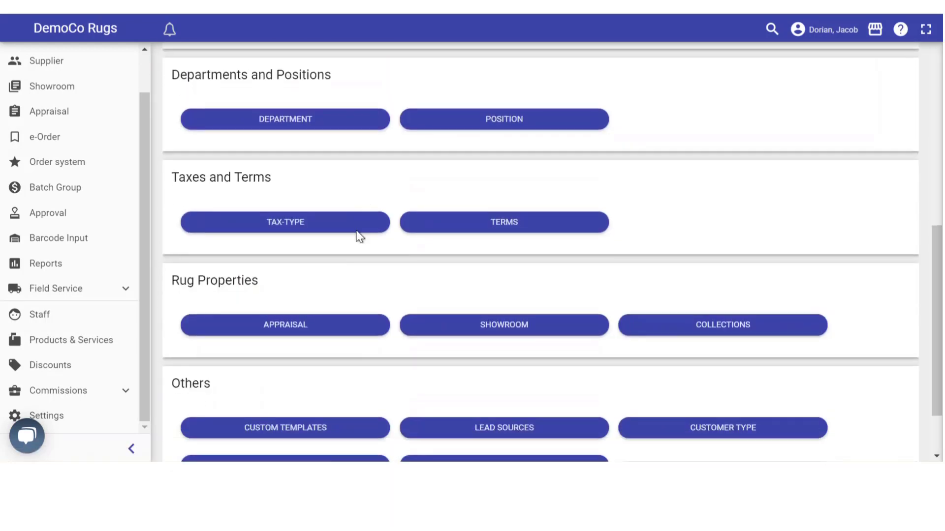
{"action": "scroll", "coordinate": [356, 232], "scroll_direction": "down", "scroll_amount": 2}
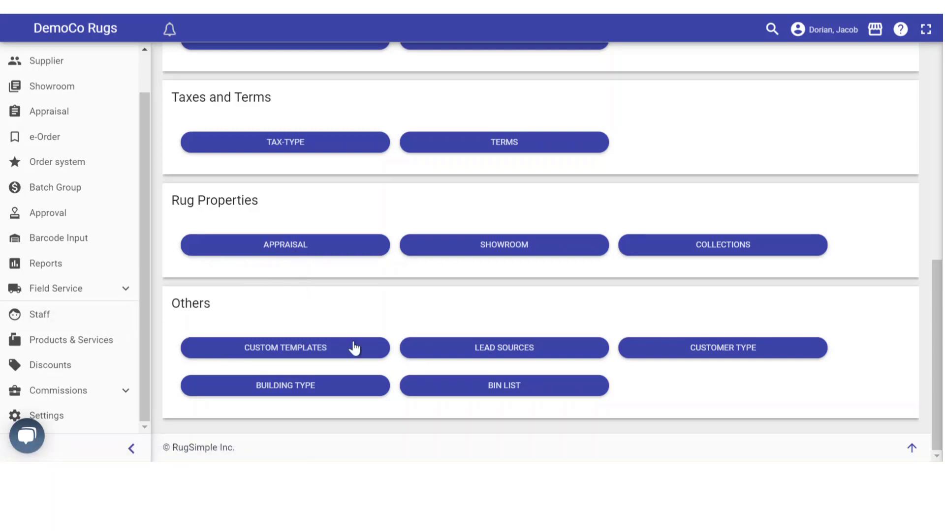
Review the Lead Sources and Customer Type lists in List Management
{"action": "left_click", "coordinate": [499, 353]}
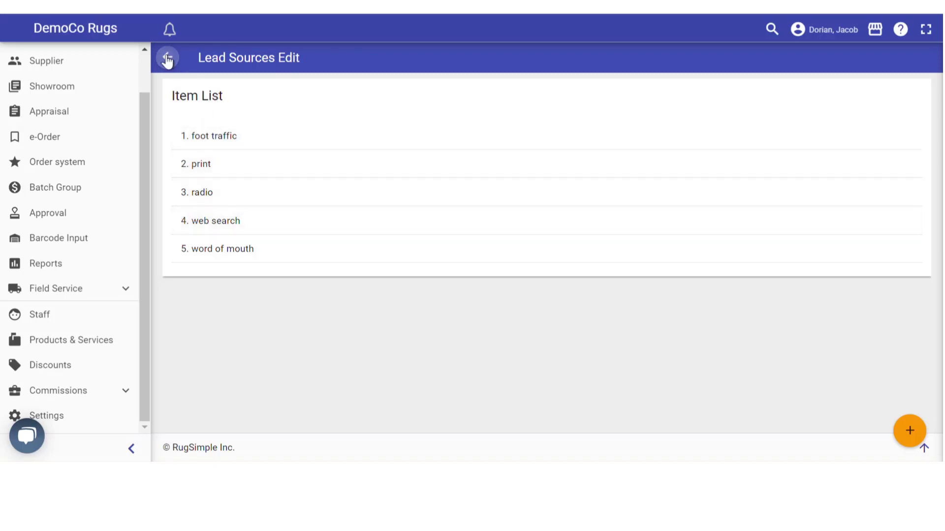
{"action": "left_click", "coordinate": [167, 59]}
{"action": "scroll", "coordinate": [689, 335], "scroll_direction": "down", "scroll_amount": 10}
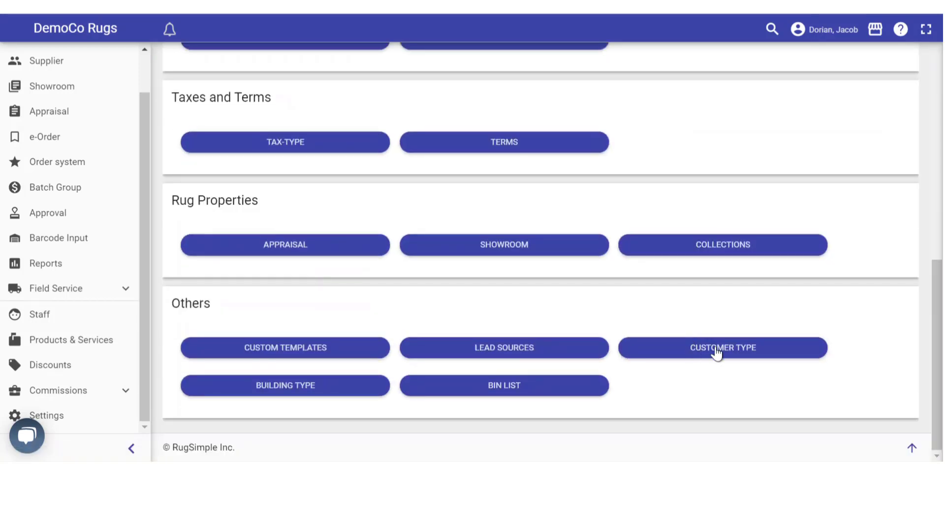
{"action": "left_click", "coordinate": [717, 352]}
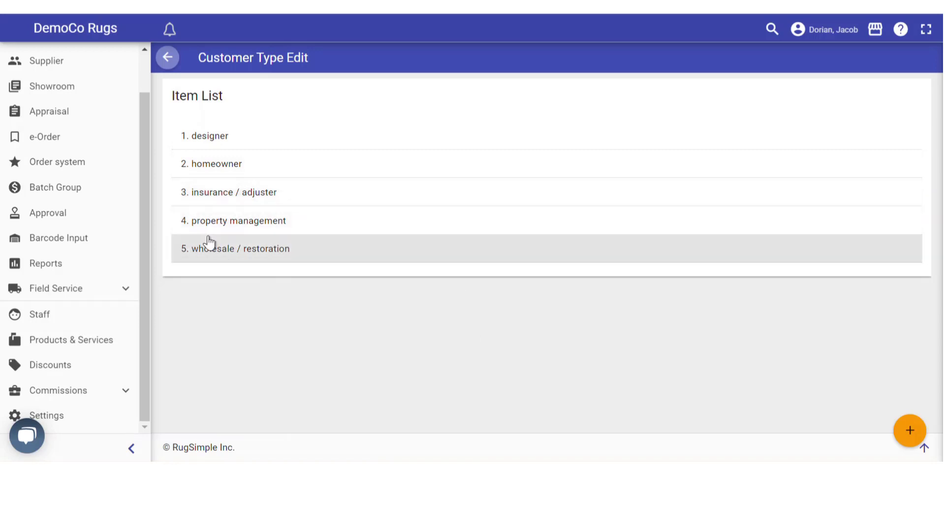
{"action": "left_click", "coordinate": [167, 58]}
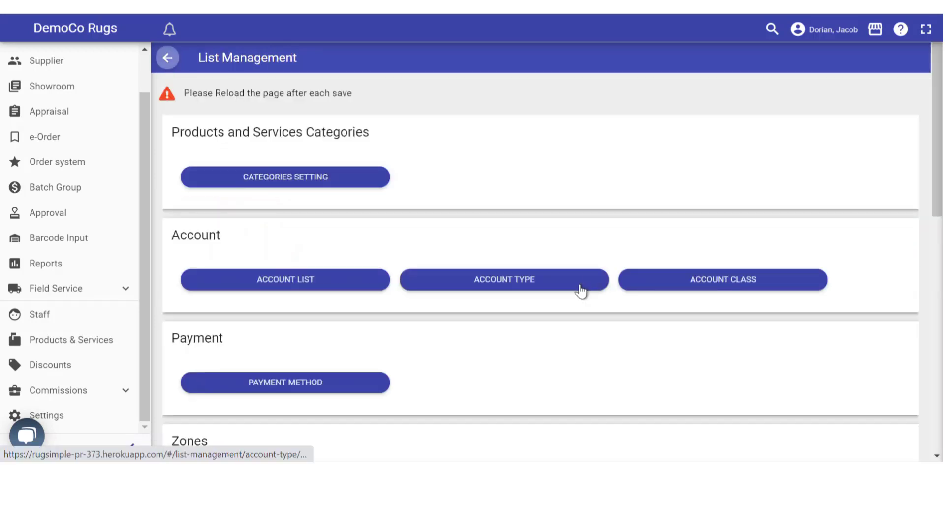
{"action": "scroll", "coordinate": [580, 290], "scroll_direction": "down", "scroll_amount": 10}
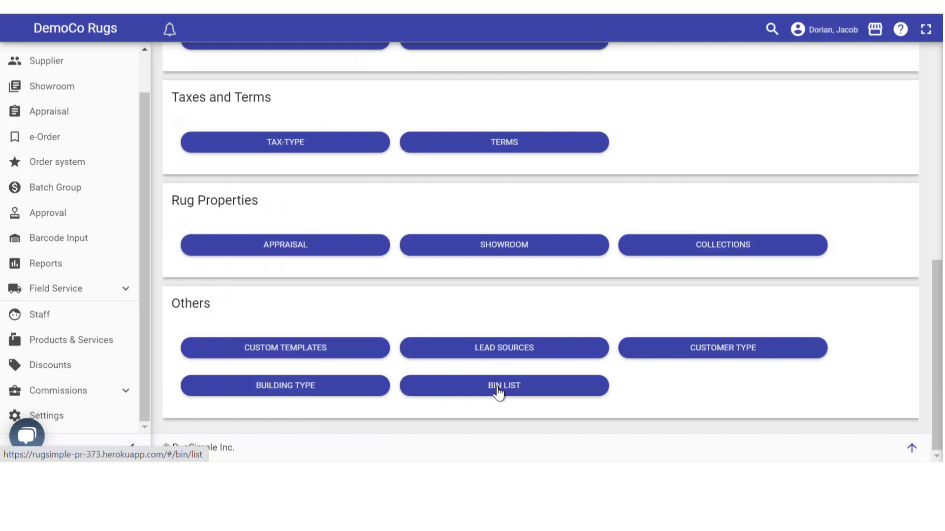
Check the Building Types, then open the Bins list showing BIN 10, 11 and 12 at LP
{"action": "left_click", "coordinate": [312, 393]}
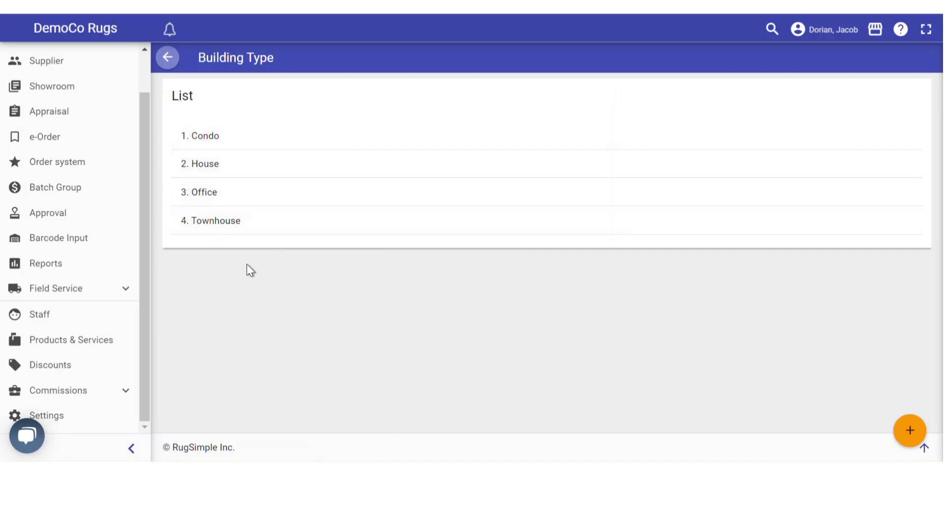
{"action": "left_click", "coordinate": [167, 58]}
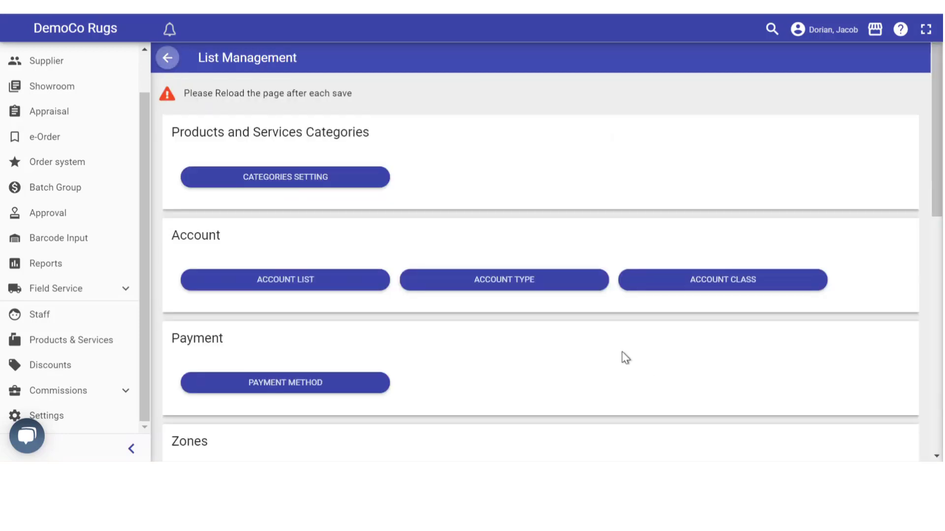
{"action": "scroll", "coordinate": [608, 353], "scroll_direction": "down", "scroll_amount": 10}
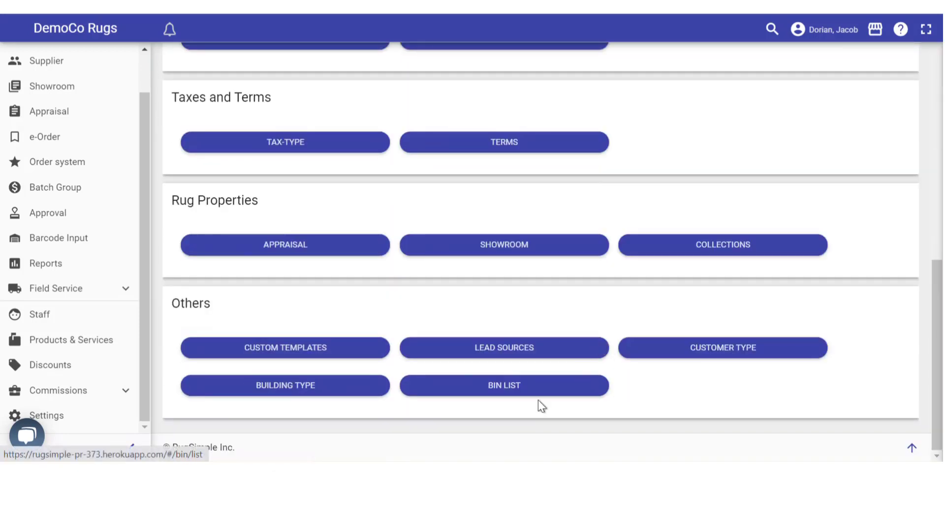
{"action": "left_click", "coordinate": [505, 391]}
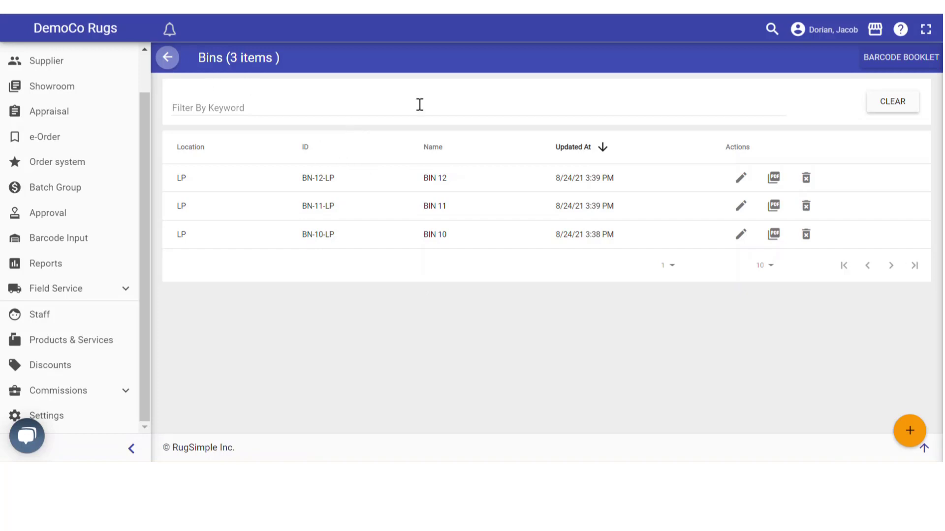
Open the Settings quick links page from the sidebar
{"action": "left_click", "coordinate": [69, 420]}
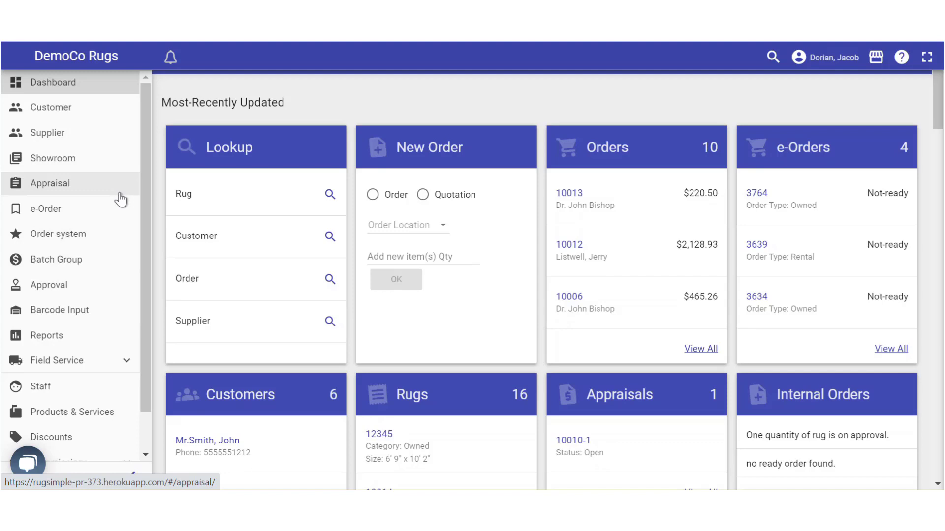
Open Products & Services and start a new entry named 'Premium Wash'
{"action": "scroll", "coordinate": [116, 199], "scroll_direction": "down", "scroll_amount": 1}
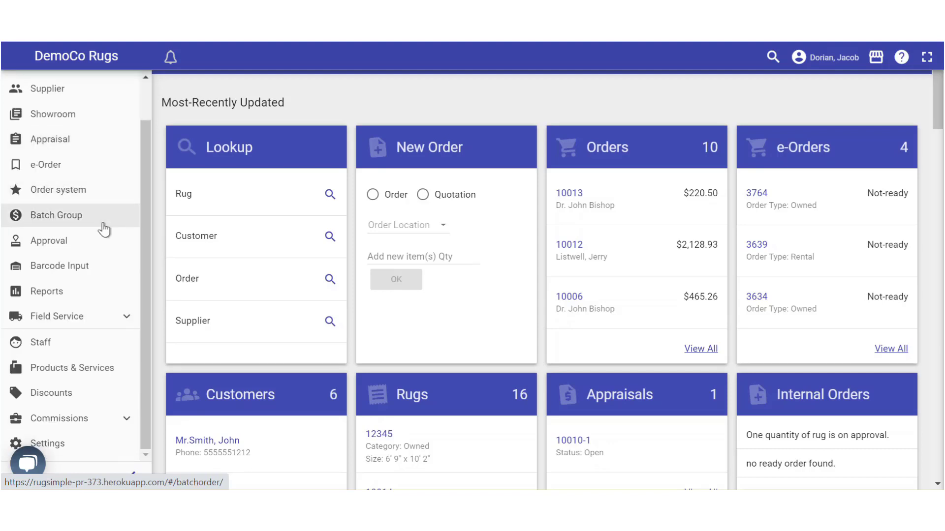
{"action": "left_click", "coordinate": [81, 368]}
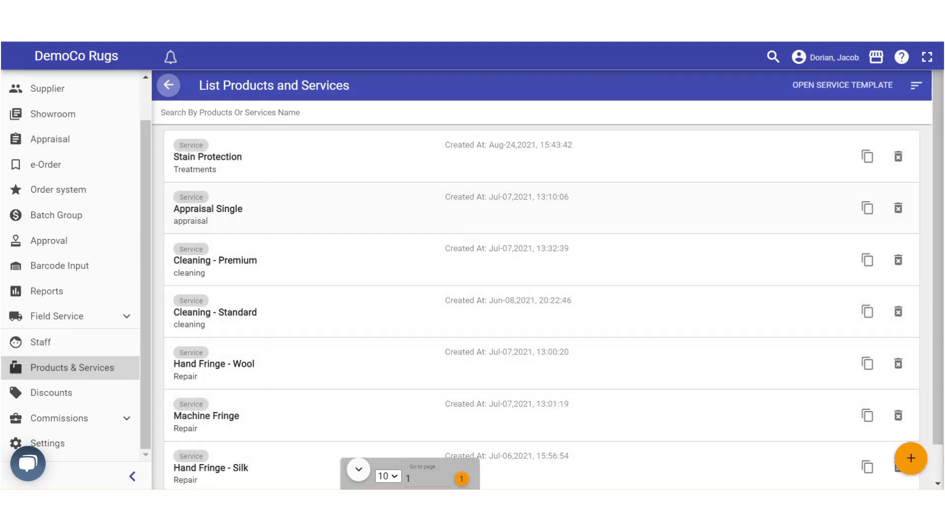
{"action": "left_click", "coordinate": [910, 459]}
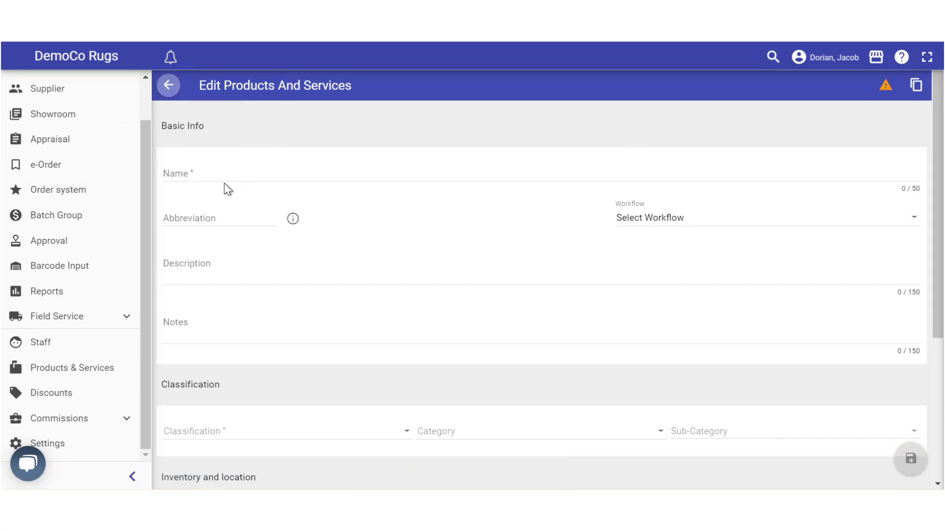
{"action": "left_click", "coordinate": [185, 177]}
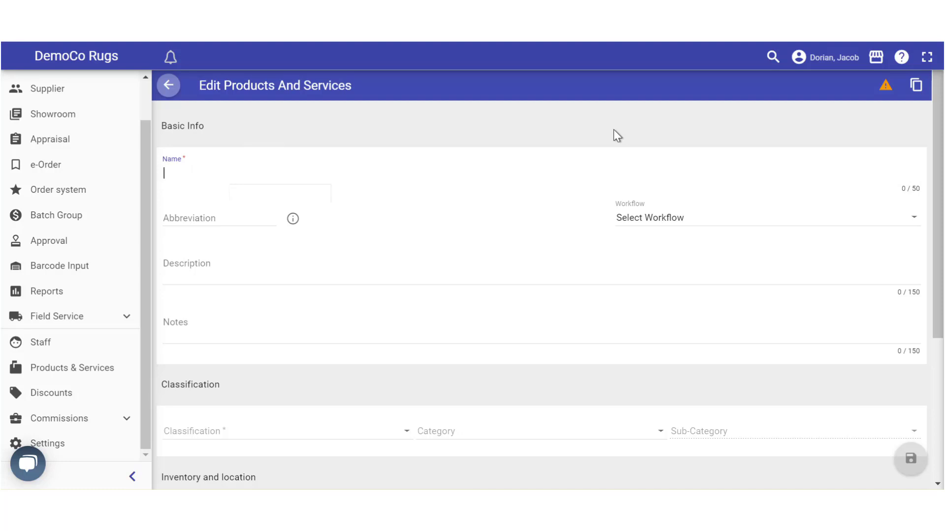
{"action": "type", "text": "Premium Wash"}
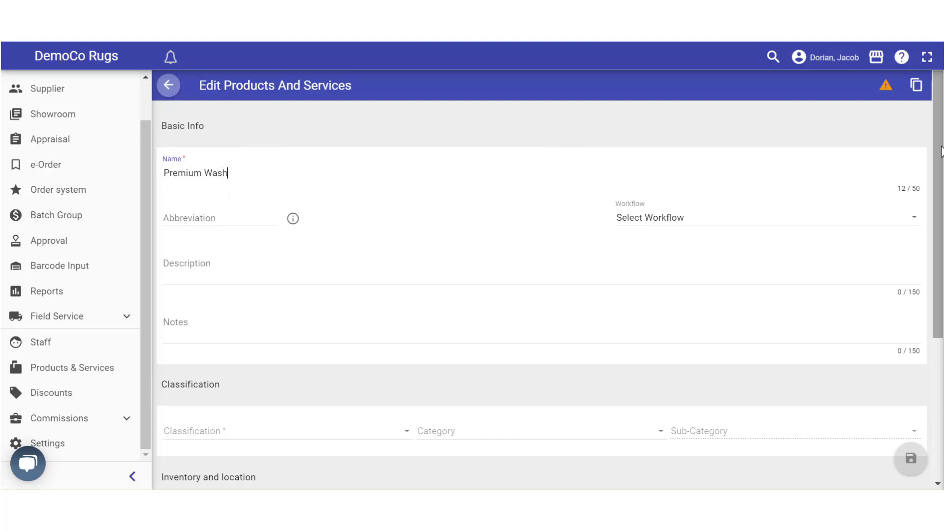
Leave the abbreviation blank and bring up the Classification choices
{"action": "scroll", "coordinate": [315, 190], "scroll_direction": "down", "scroll_amount": 1}
{"action": "left_click", "coordinate": [189, 160]}
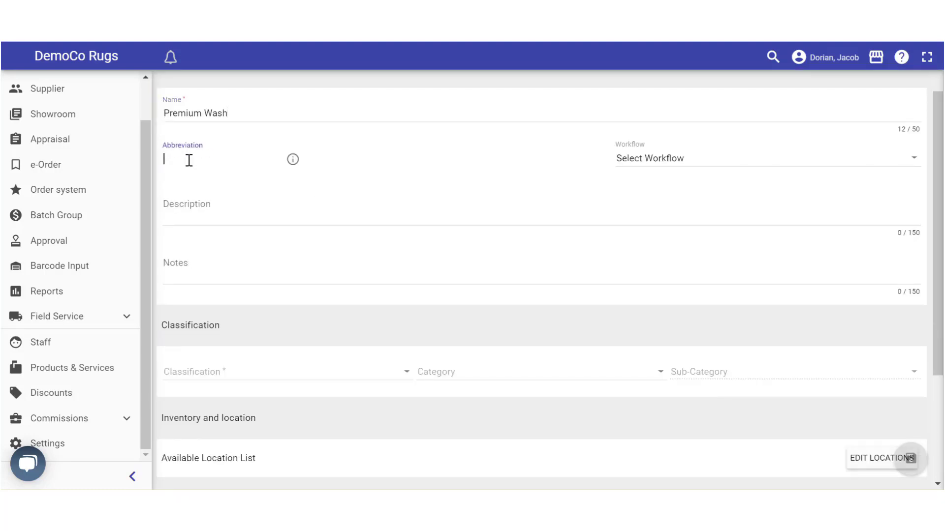
{"action": "left_click", "coordinate": [394, 175]}
{"action": "scroll", "coordinate": [371, 162], "scroll_direction": "up", "scroll_amount": 1}
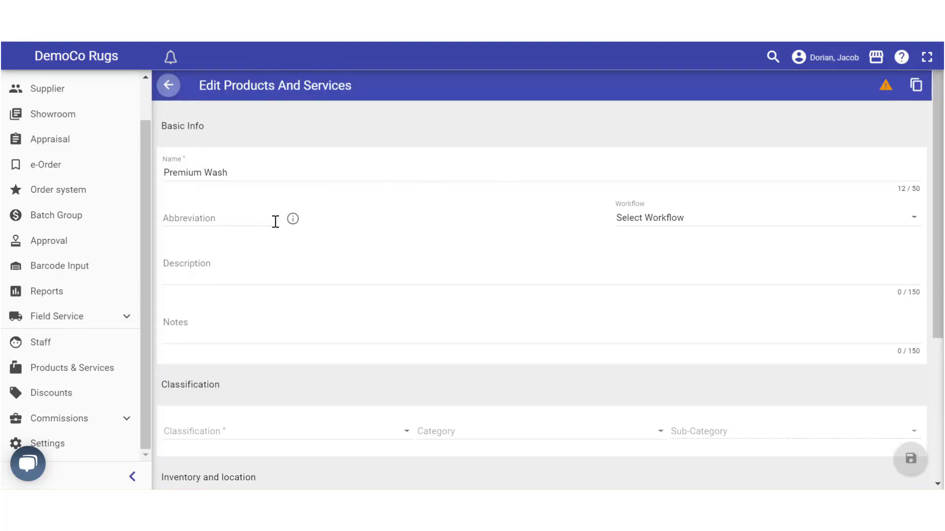
{"action": "mouse_move", "coordinate": [288, 220]}
{"action": "scroll", "coordinate": [940, 216], "scroll_direction": "down", "scroll_amount": 1}
{"action": "scroll", "coordinate": [940, 217], "scroll_direction": "down", "scroll_amount": 2}
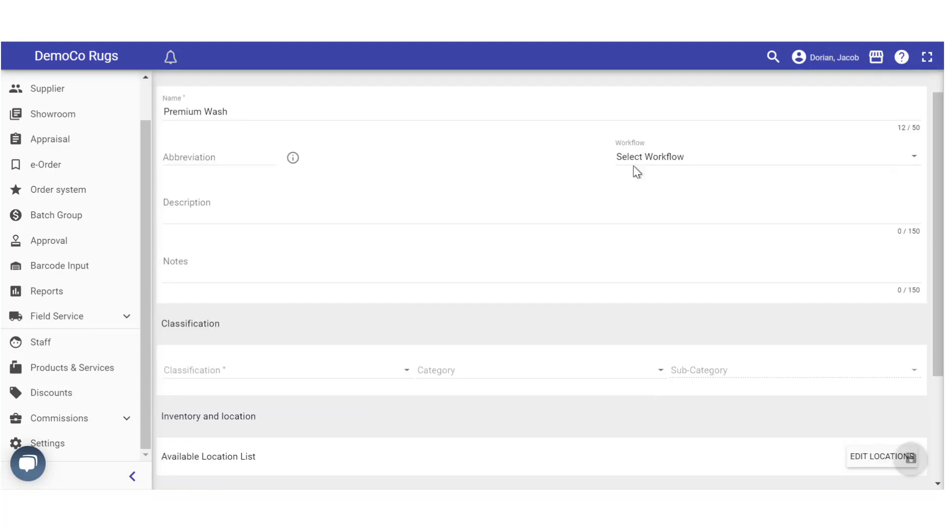
{"action": "scroll", "coordinate": [941, 212], "scroll_direction": "down", "scroll_amount": 4}
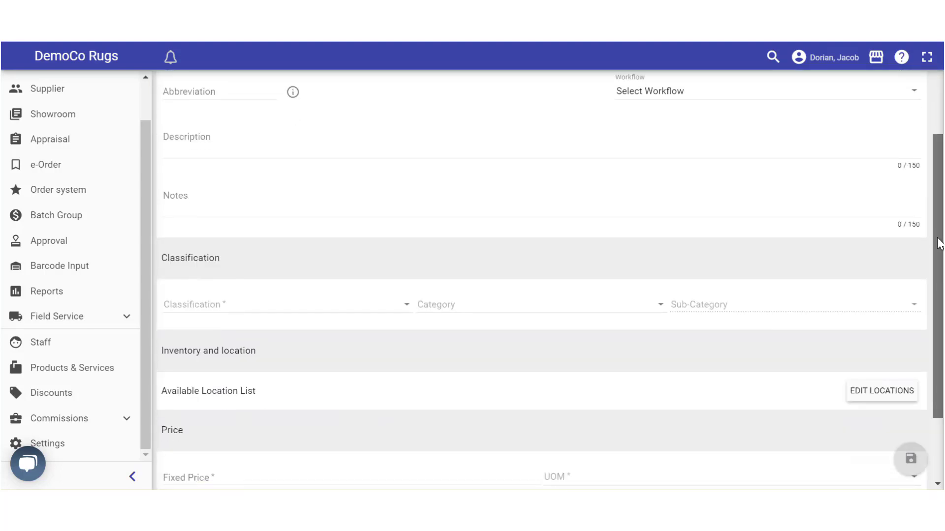
{"action": "scroll", "coordinate": [934, 254], "scroll_direction": "up", "scroll_amount": 1}
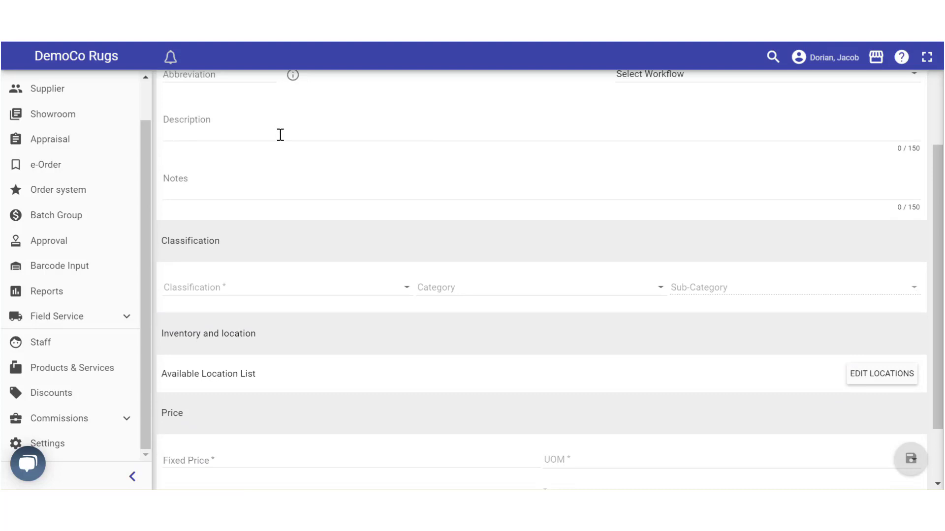
{"action": "scroll", "coordinate": [936, 162], "scroll_direction": "up", "scroll_amount": 4}
{"action": "mouse_move", "coordinate": [937, 131]}
{"action": "left_mouse_down"}
{"action": "mouse_move", "coordinate": [940, 116]}
{"action": "mouse_move", "coordinate": [942, 141]}
{"action": "mouse_move", "coordinate": [942, 131]}
{"action": "left_mouse_up"}
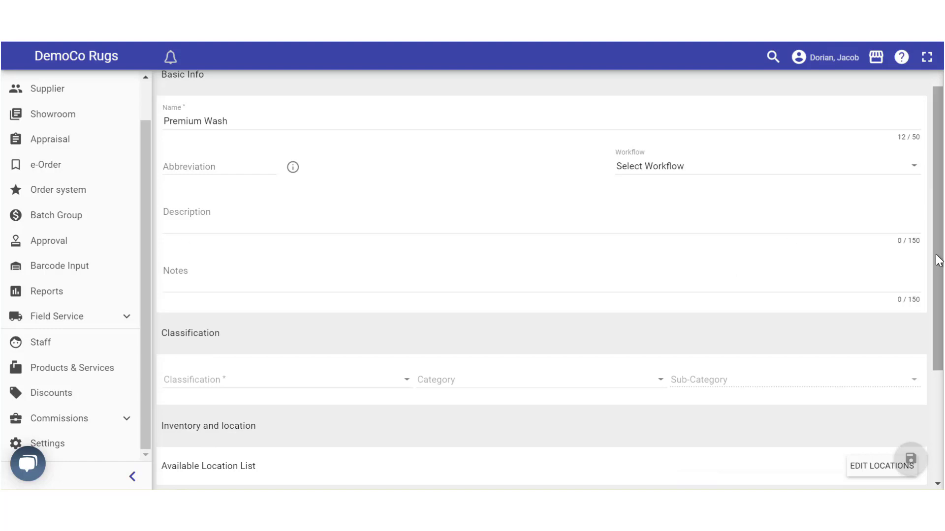
{"action": "left_click_drag", "start_coordinate": [939, 262], "coordinate": [940, 371]}
{"action": "left_click", "coordinate": [186, 216]}
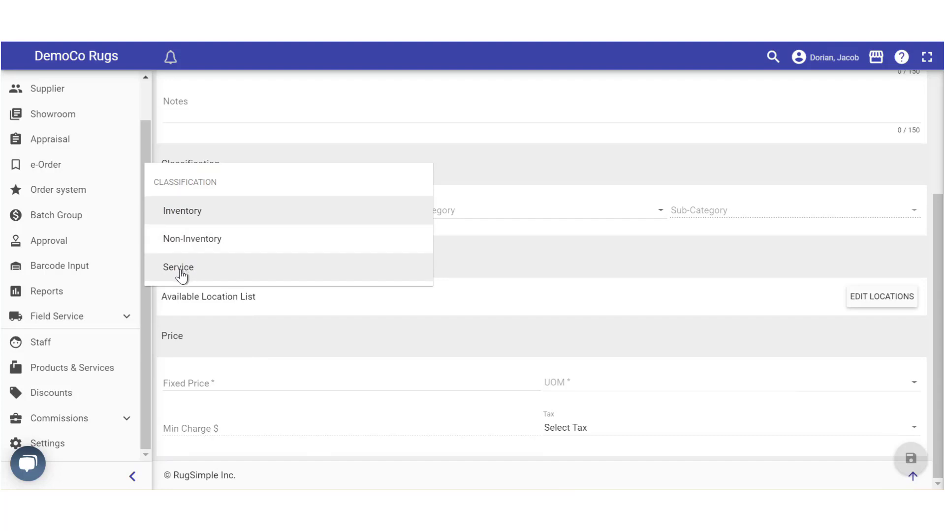
Set Premium Wash's classification to Service with the Cleaning category
{"action": "left_click", "coordinate": [186, 274]}
{"action": "left_click", "coordinate": [467, 211]}
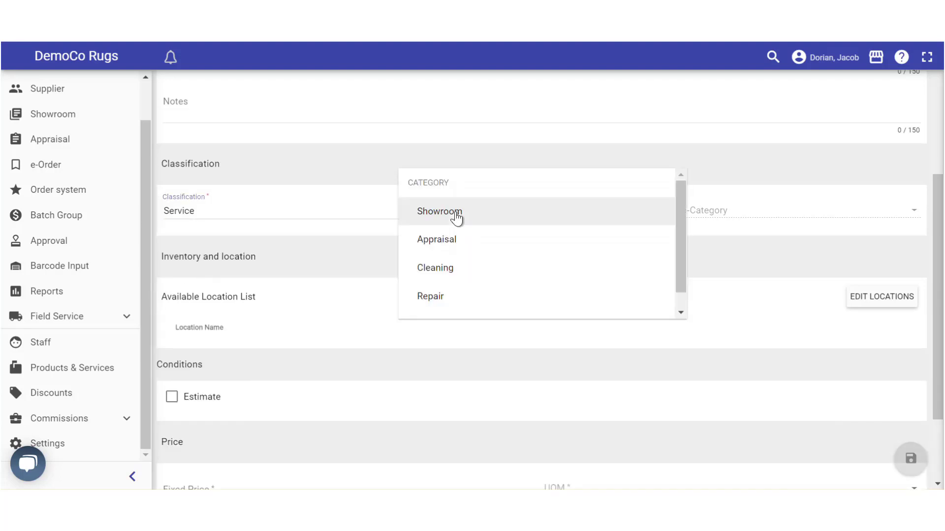
{"action": "scroll", "coordinate": [465, 222], "scroll_direction": "down", "scroll_amount": 1}
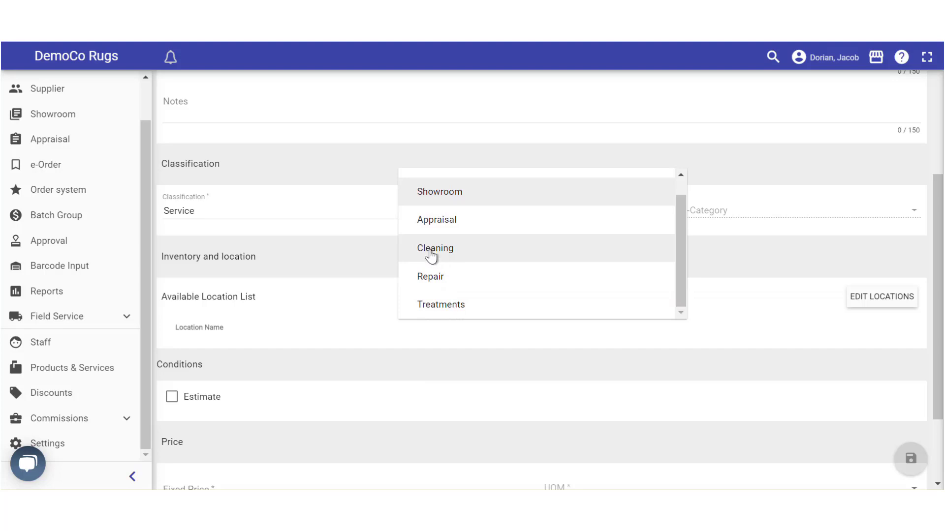
{"action": "left_click", "coordinate": [431, 252]}
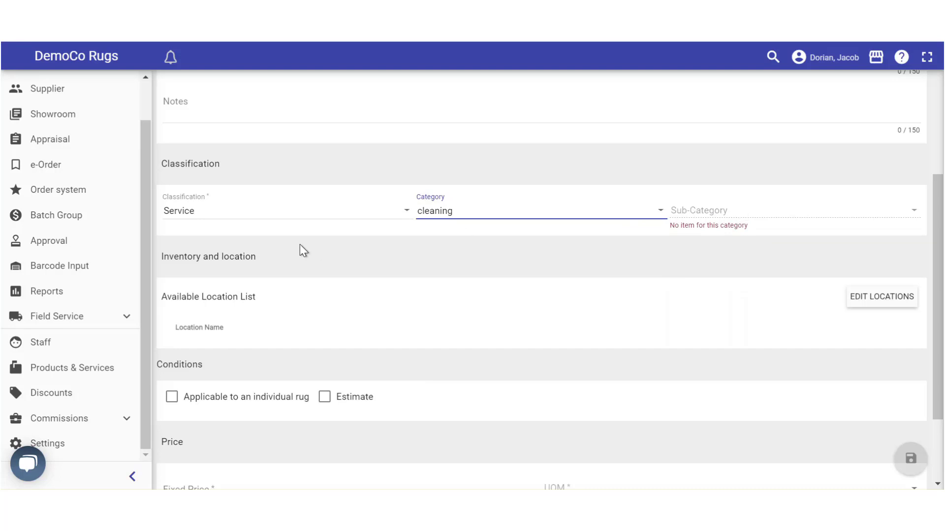
{"action": "scroll", "coordinate": [202, 264], "scroll_direction": "down", "scroll_amount": 2}
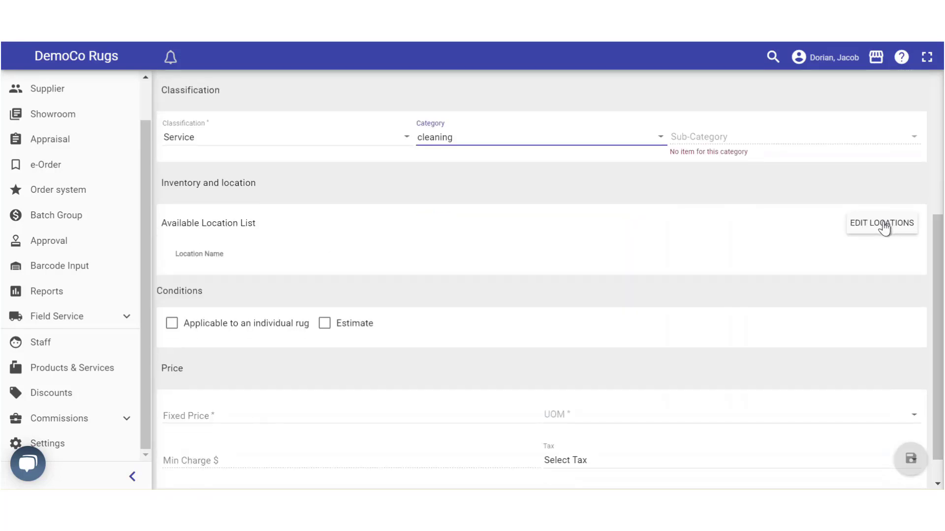
Tick LP in the locations dialog and submit so the service is offered there
{"action": "left_click", "coordinate": [866, 230]}
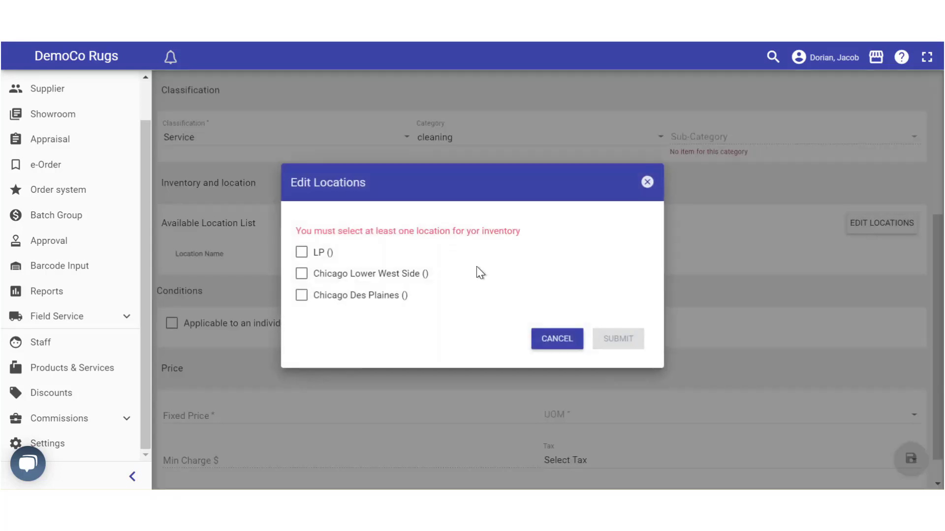
{"action": "left_click", "coordinate": [301, 254]}
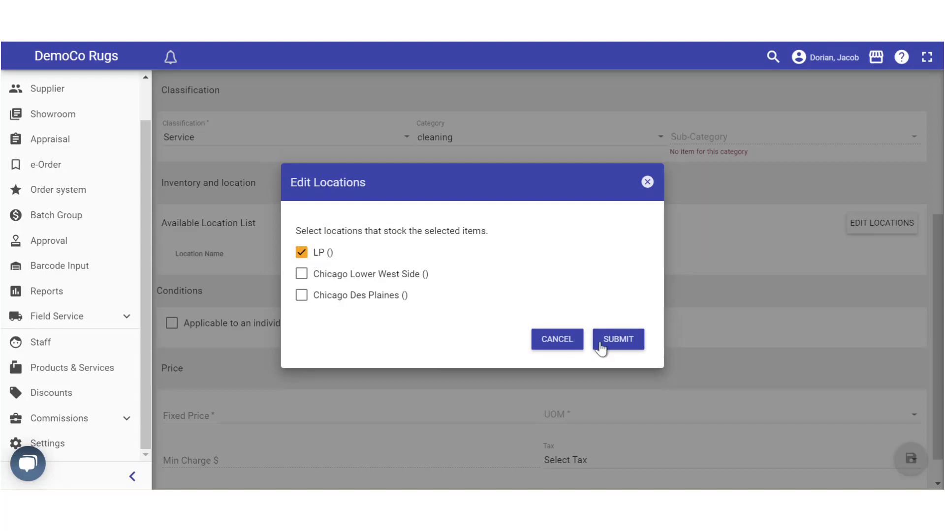
{"action": "left_click", "coordinate": [617, 341]}
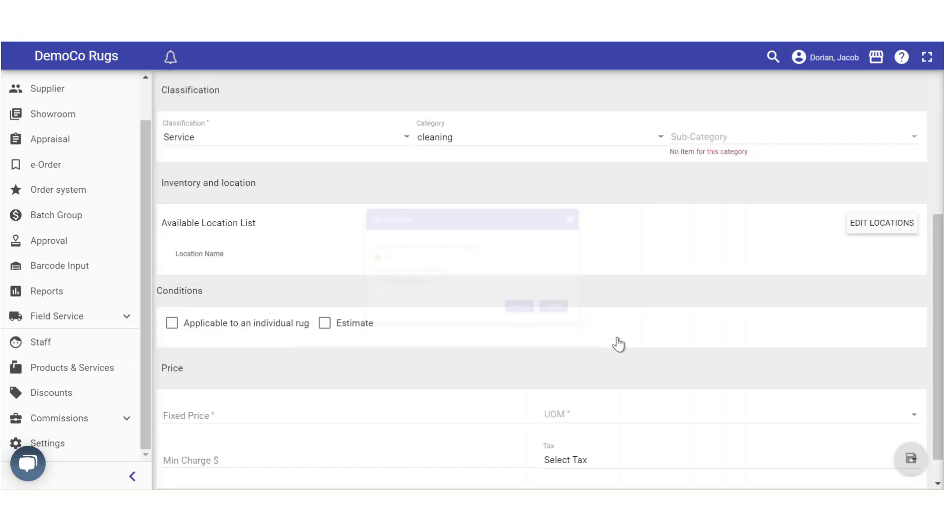
{"action": "scroll", "coordinate": [300, 241], "scroll_direction": "down", "scroll_amount": 2}
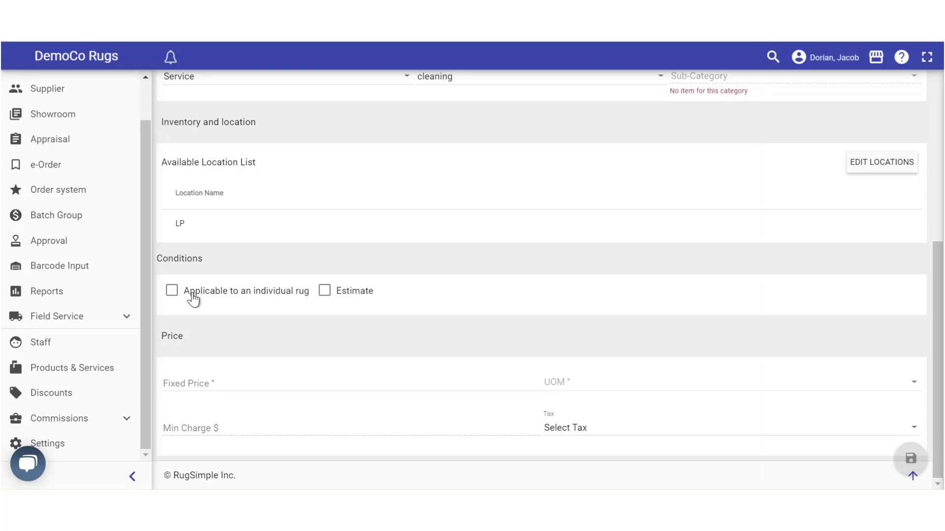
Make Premium Wash applicable to an individual rug with Estimate left unticked, ready for a fixed price
{"action": "left_click", "coordinate": [172, 293]}
{"action": "left_click_drag", "start_coordinate": [936, 317], "coordinate": [936, 321]}
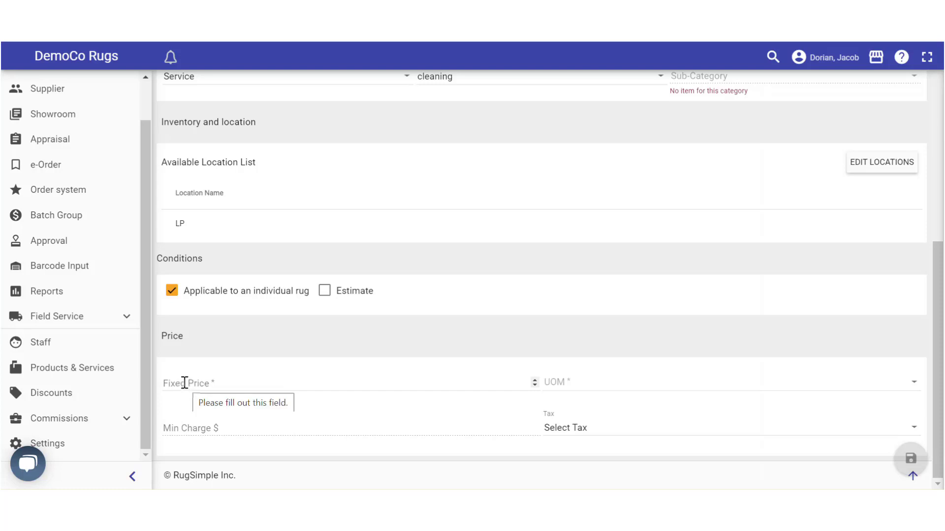
{"action": "left_click", "coordinate": [326, 294]}
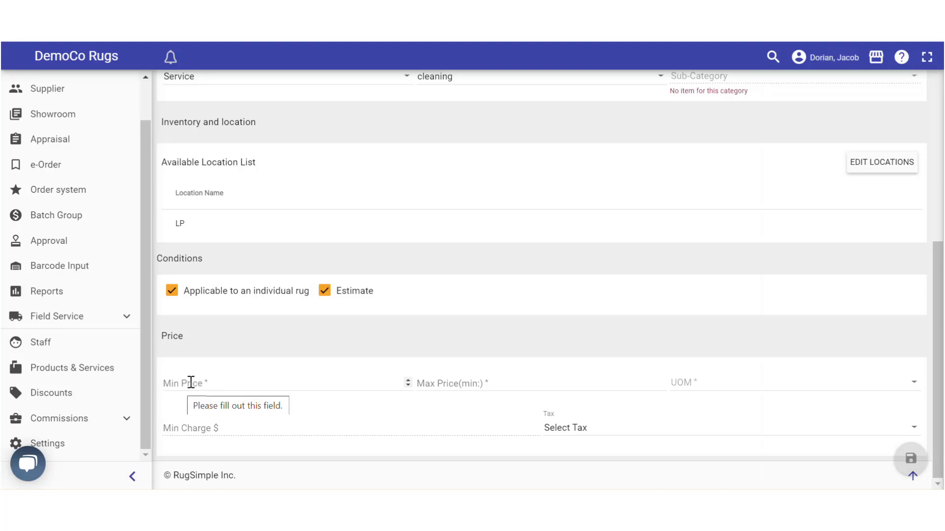
{"action": "left_click", "coordinate": [325, 290]}
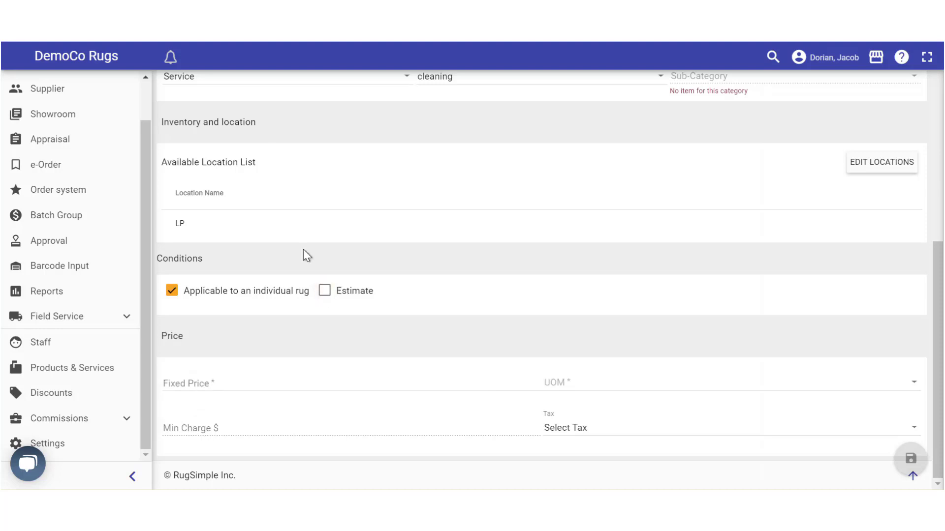
{"action": "scroll", "coordinate": [307, 158], "scroll_direction": "up", "scroll_amount": 4}
{"action": "scroll", "coordinate": [257, 137], "scroll_direction": "down", "scroll_amount": 4}
{"action": "left_click", "coordinate": [183, 380]}
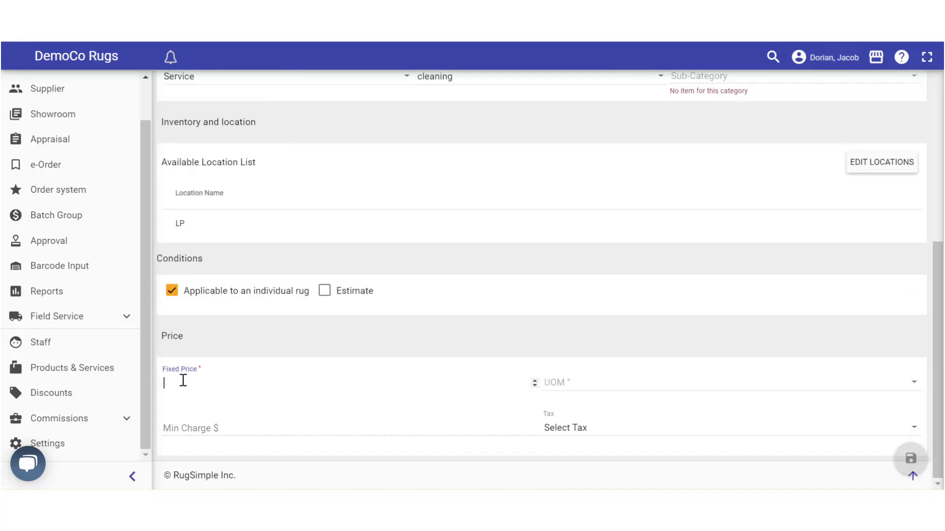
Price Premium Wash at a fixed 5 per Square Foot with Sales Tax, save, and go back
{"action": "type", "text": "5"}
{"action": "left_click", "coordinate": [569, 383]}
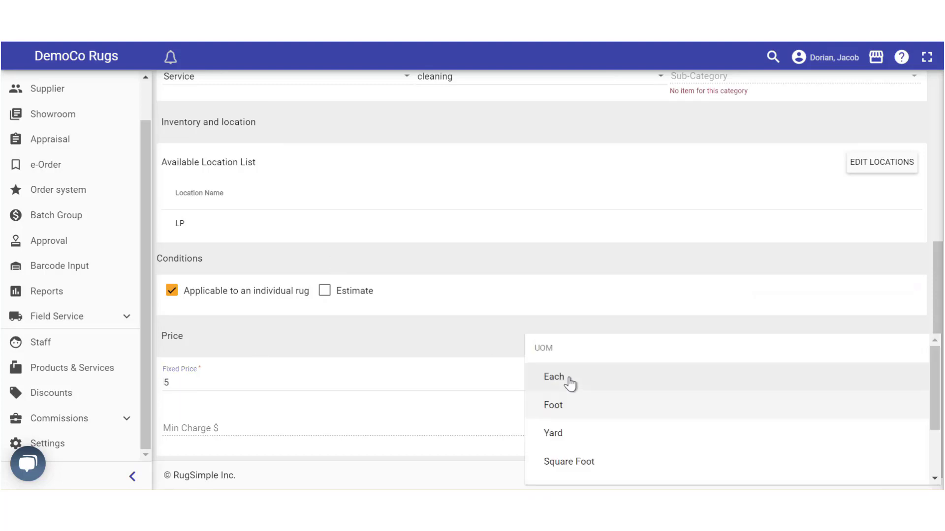
{"action": "left_click", "coordinate": [555, 465]}
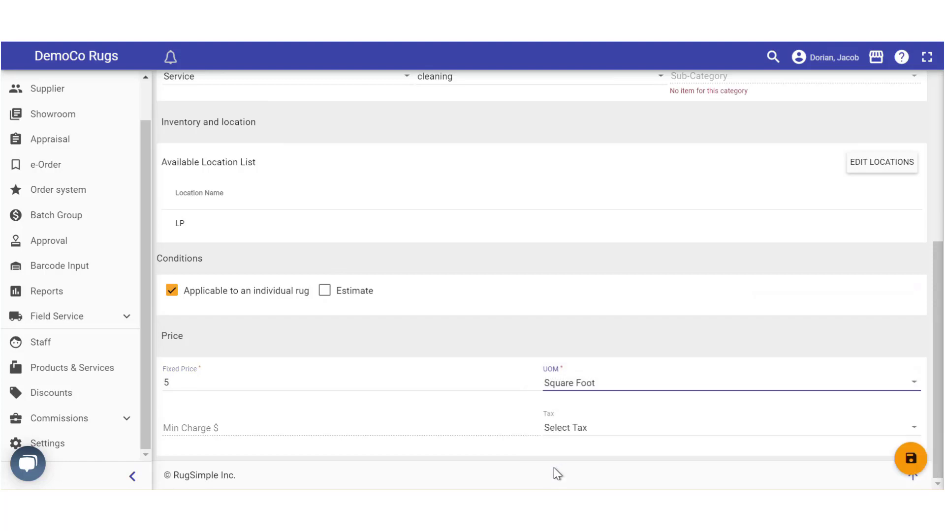
{"action": "left_click", "coordinate": [183, 432]}
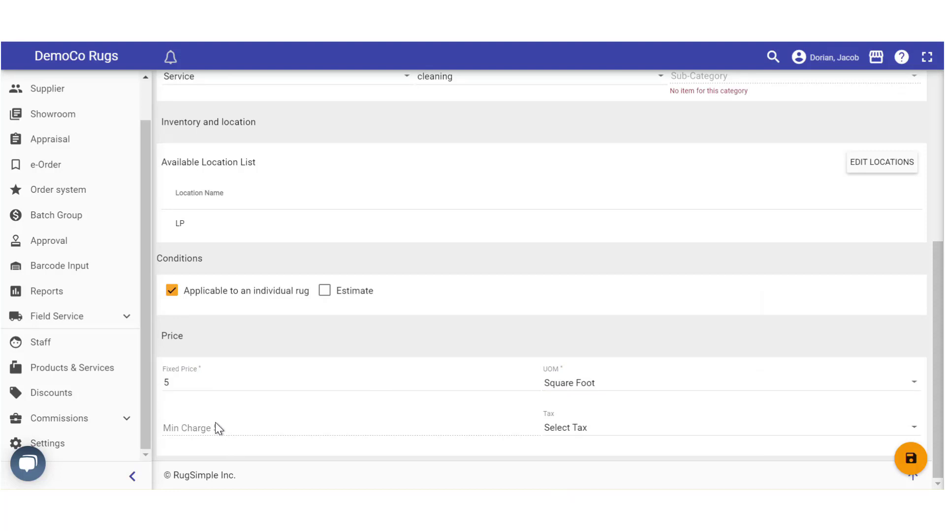
{"action": "left_click", "coordinate": [580, 432]}
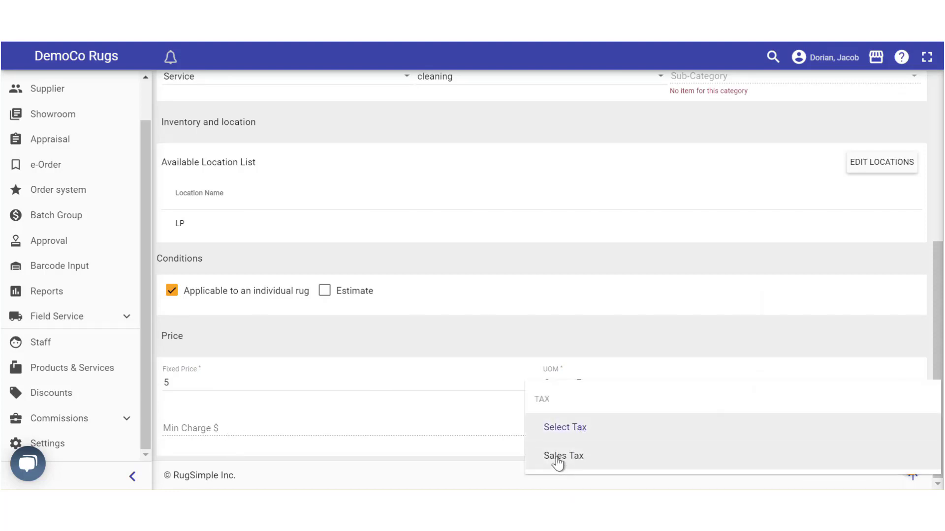
{"action": "left_click", "coordinate": [558, 460]}
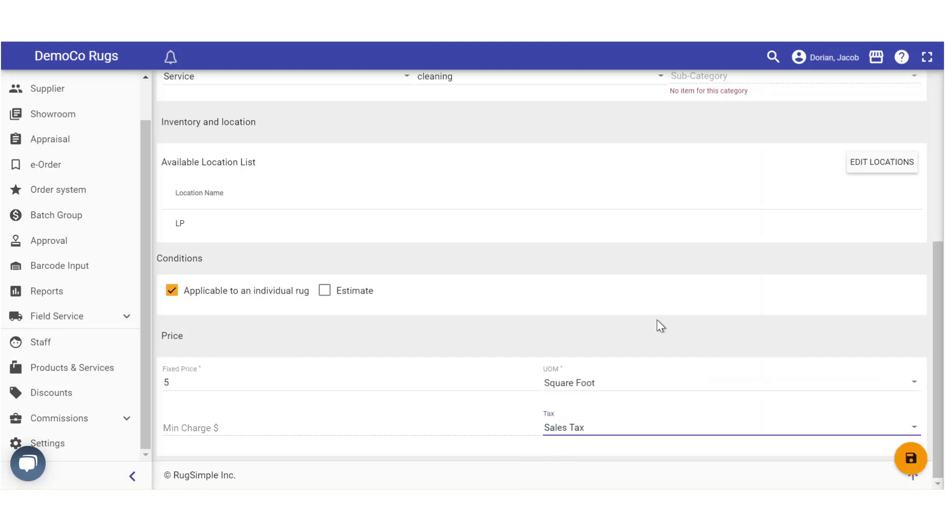
{"action": "scroll", "coordinate": [940, 363], "scroll_direction": "up", "scroll_amount": 2}
{"action": "scroll", "coordinate": [937, 393], "scroll_direction": "down", "scroll_amount": 2}
{"action": "left_click", "coordinate": [911, 460]}
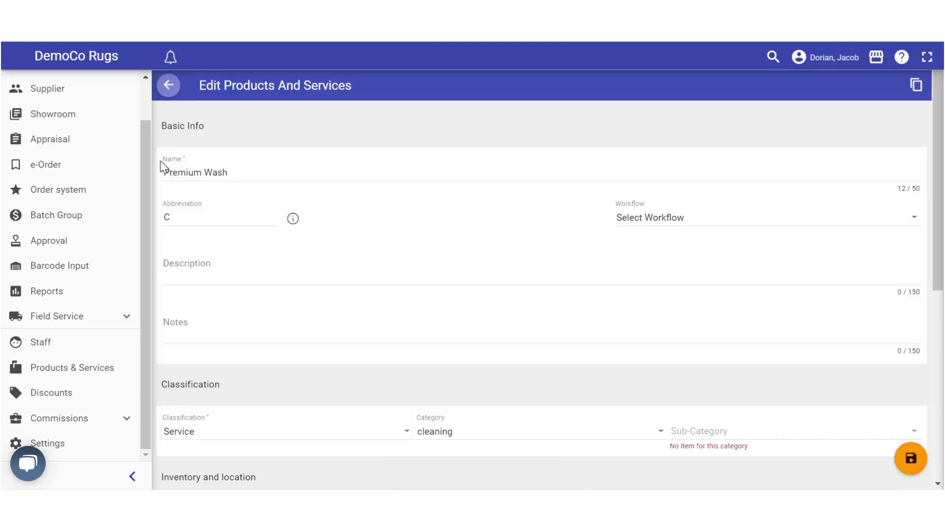
{"action": "left_click", "coordinate": [167, 85]}
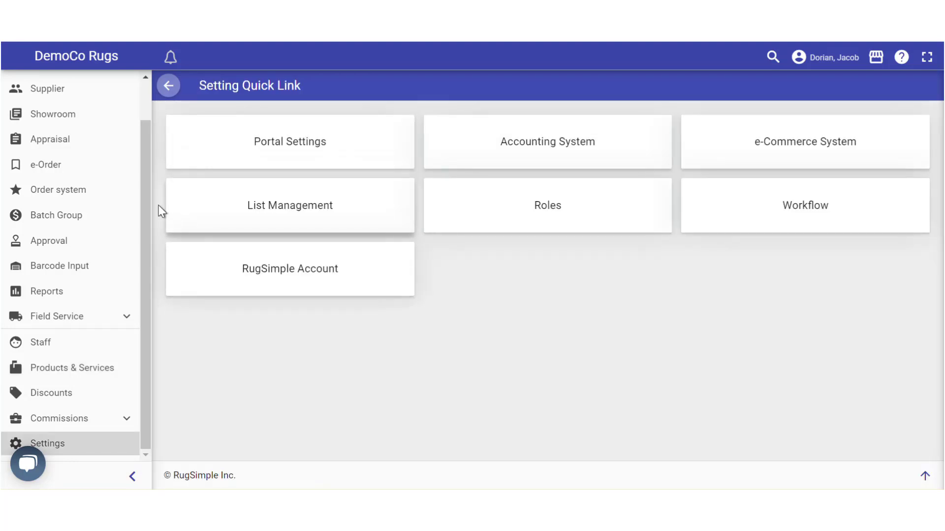
Open the Customers list from the sidebar
{"action": "scroll", "coordinate": [141, 197], "scroll_direction": "up", "scroll_amount": 1}
{"action": "left_click", "coordinate": [47, 114]}
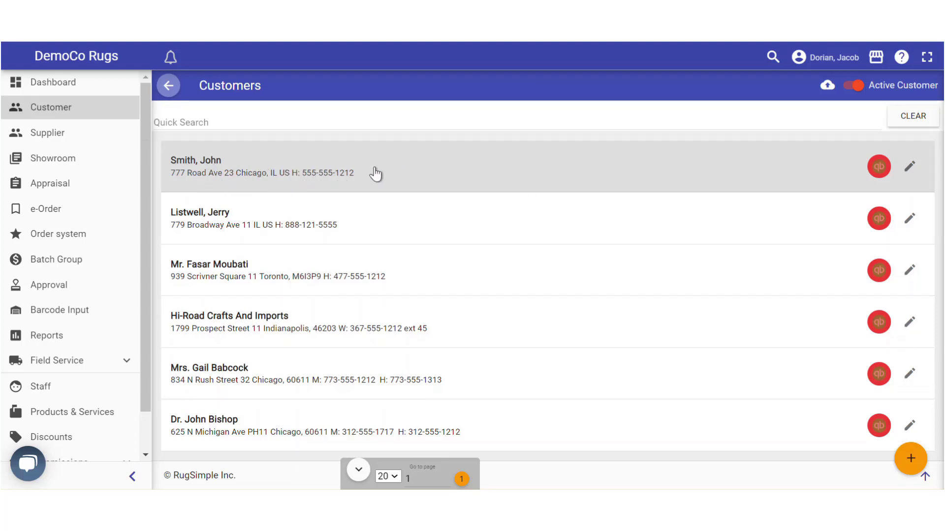
Run a customer quick search, clear it, and begin adding a new customer
{"action": "left_click", "coordinate": [185, 122]}
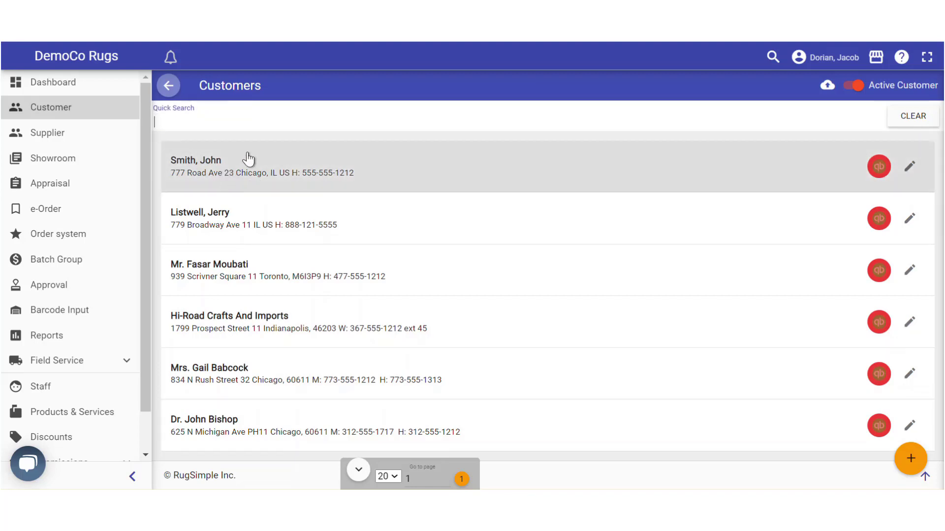
{"action": "type", "text": "john"}
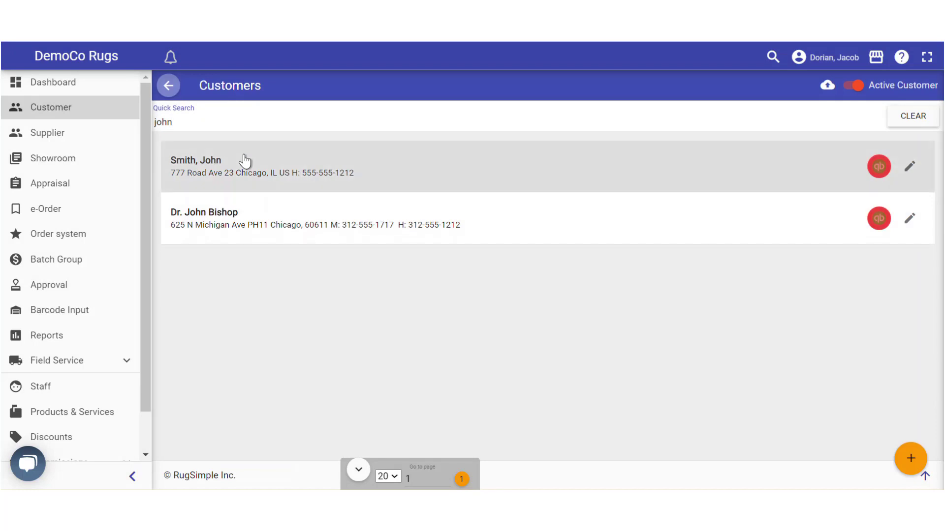
{"action": "double_click", "coordinate": [173, 121]}
{"action": "key", "text": "BackSpace"}
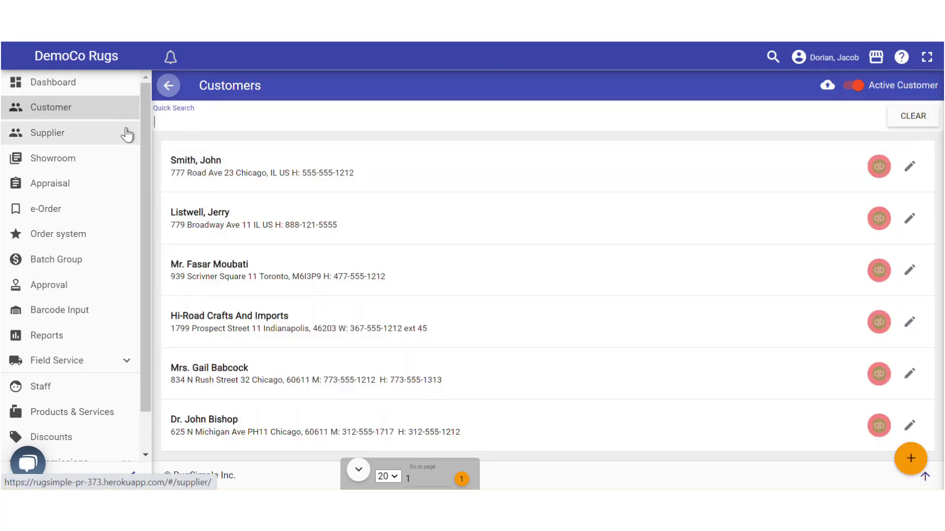
{"action": "left_click", "coordinate": [910, 458]}
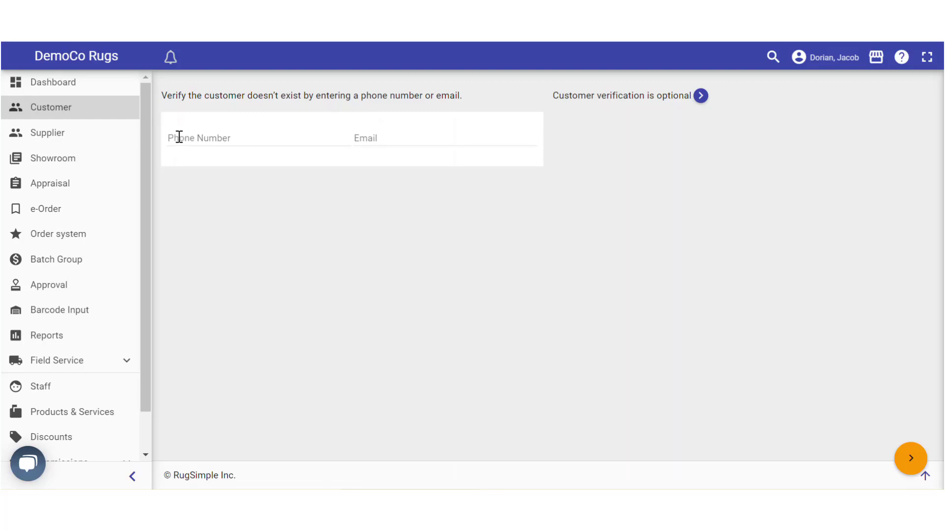
Enter the new customer's phone number for the duplicate check and continue to the blank profile
{"action": "left_click", "coordinate": [186, 138]}
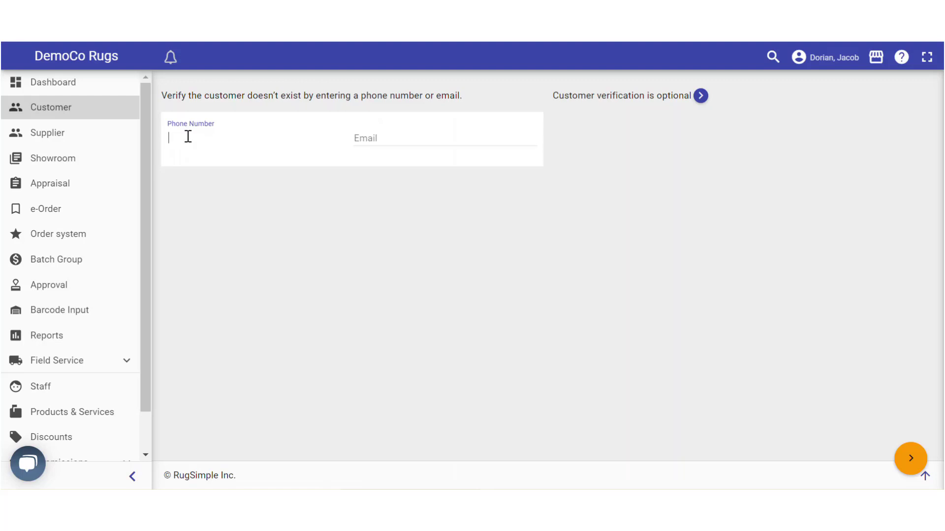
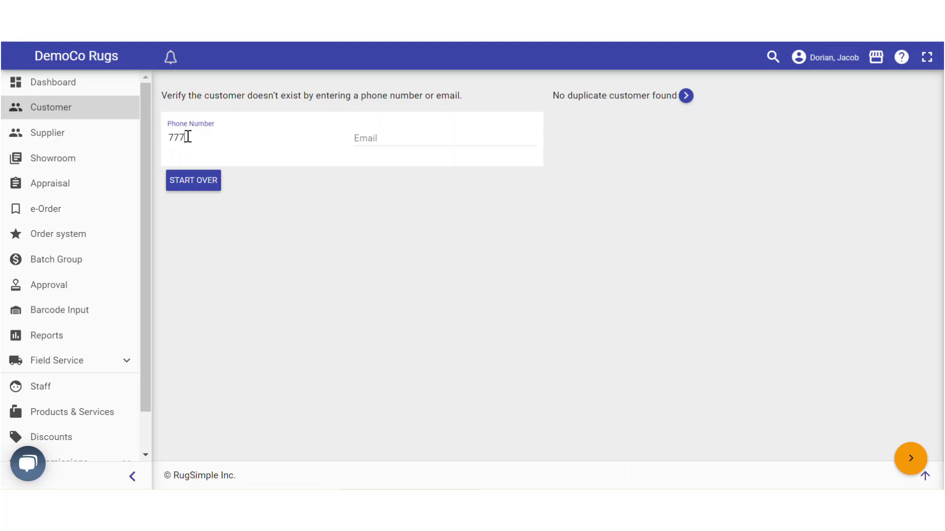
{"action": "left_click", "coordinate": [909, 462]}
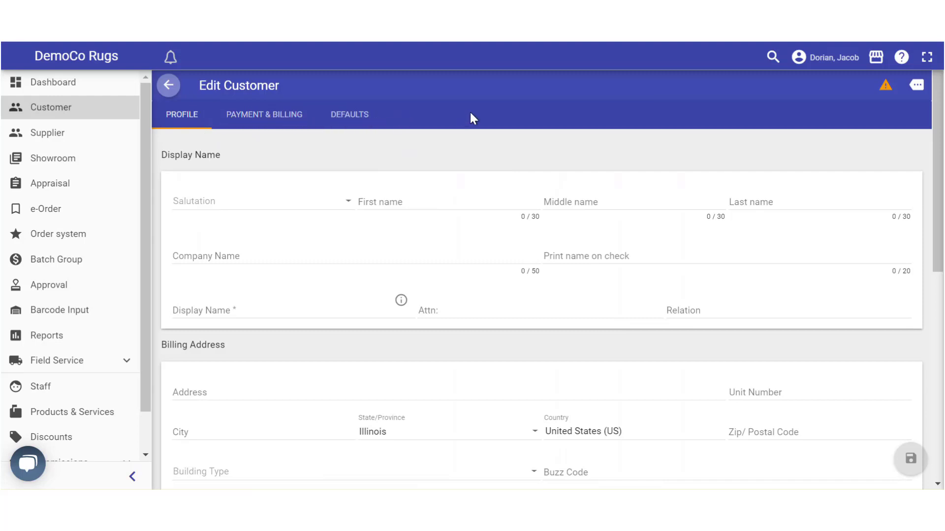
Set the salutation to Mrs. and fill in the customer's first and last name
{"action": "left_click", "coordinate": [219, 209]}
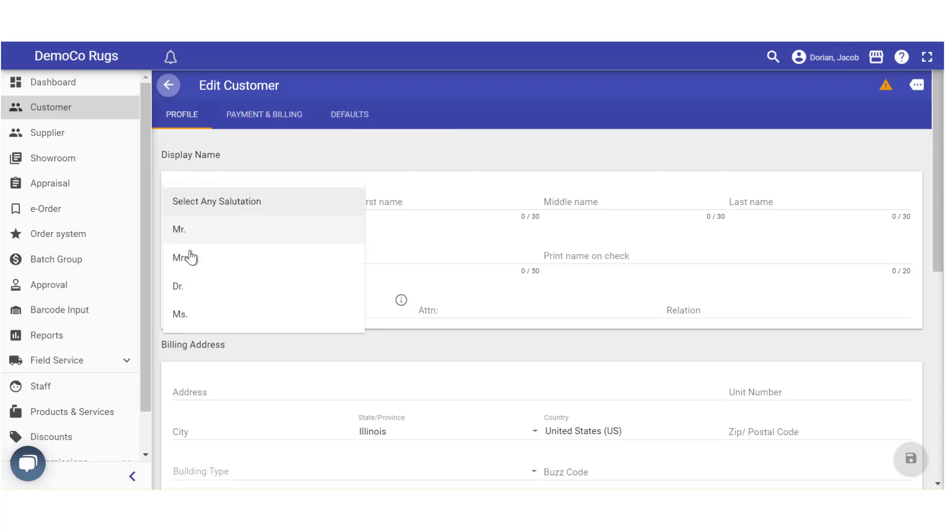
{"action": "left_click", "coordinate": [188, 257]}
{"action": "left_click", "coordinate": [387, 201]}
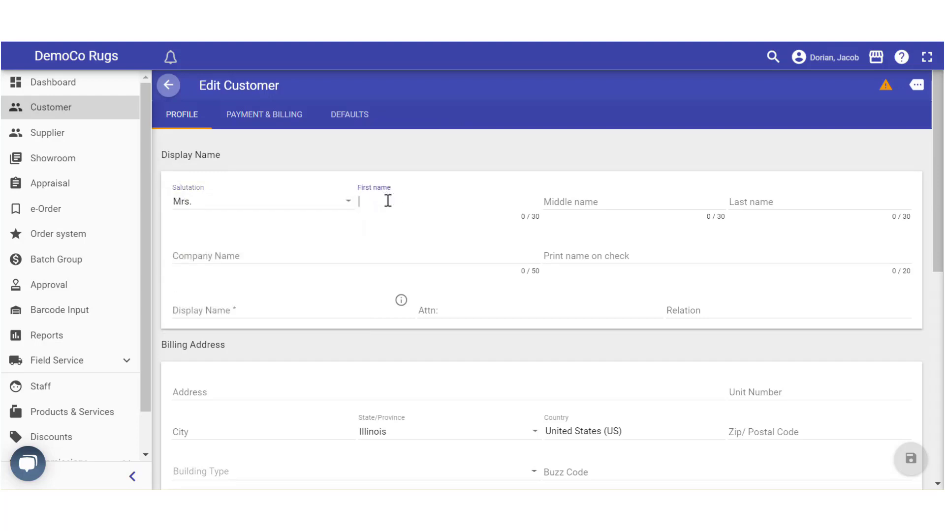
{"action": "type", "text": "K"}
{"action": "left_click", "coordinate": [753, 202]}
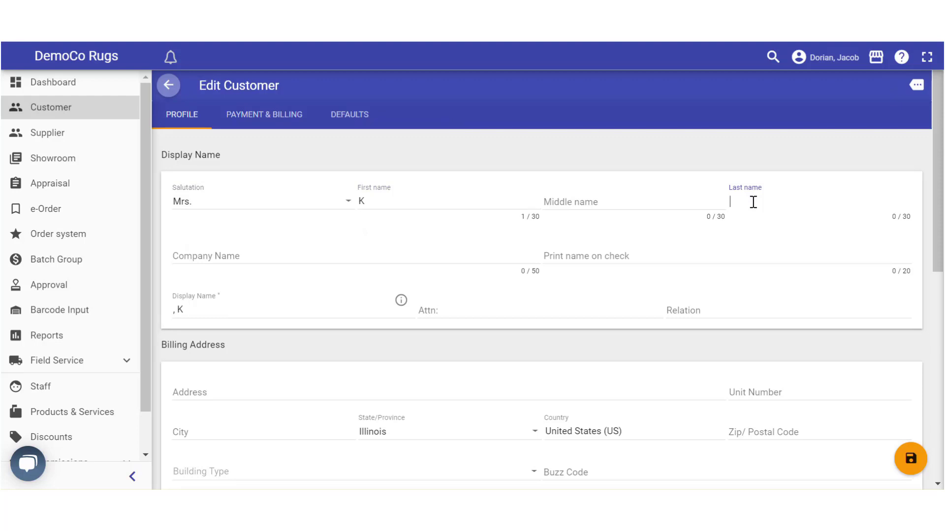
{"action": "type", "text": "Boxley"}
Leave the Last name field so RugSimple offers to rebuild the display name
{"action": "left_click", "coordinate": [816, 200]}
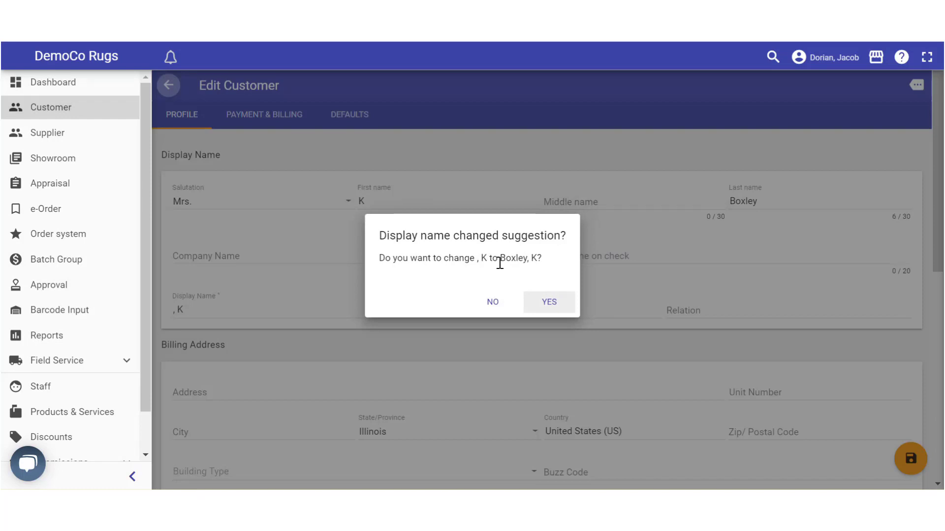
Accept the suggested display name in Lastname, Firstname form
{"action": "left_click", "coordinate": [545, 296]}
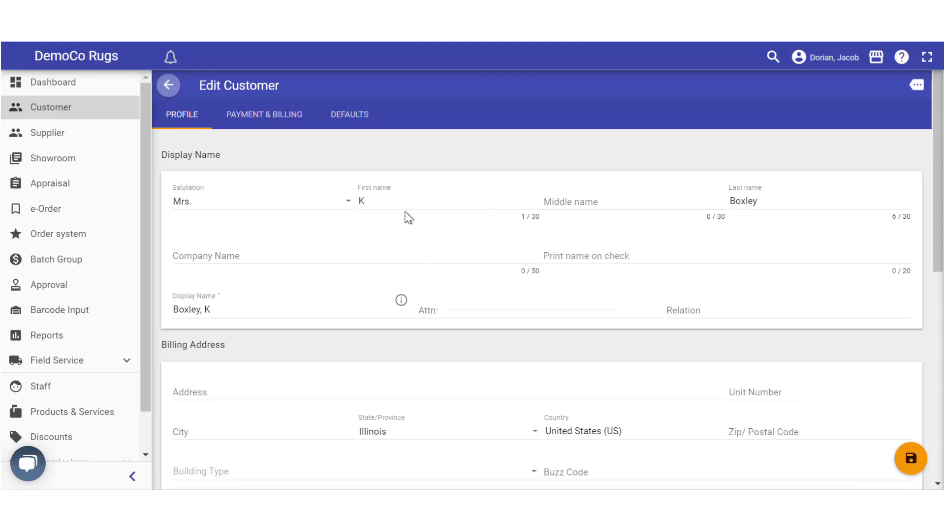
{"action": "left_click", "coordinate": [431, 310]}
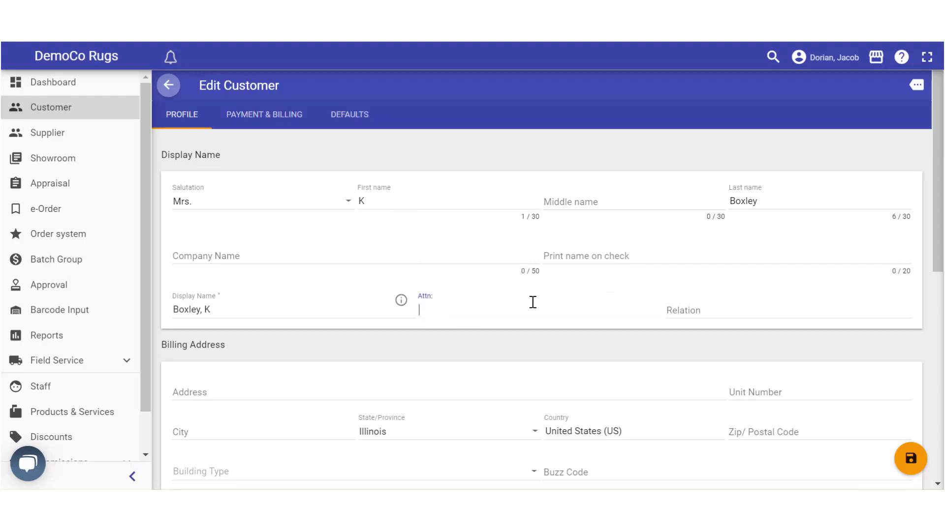
Enter the attention contact's name and set its relation to House Staff
{"action": "type", "text": "Nancy"}
{"action": "left_click", "coordinate": [694, 306]}
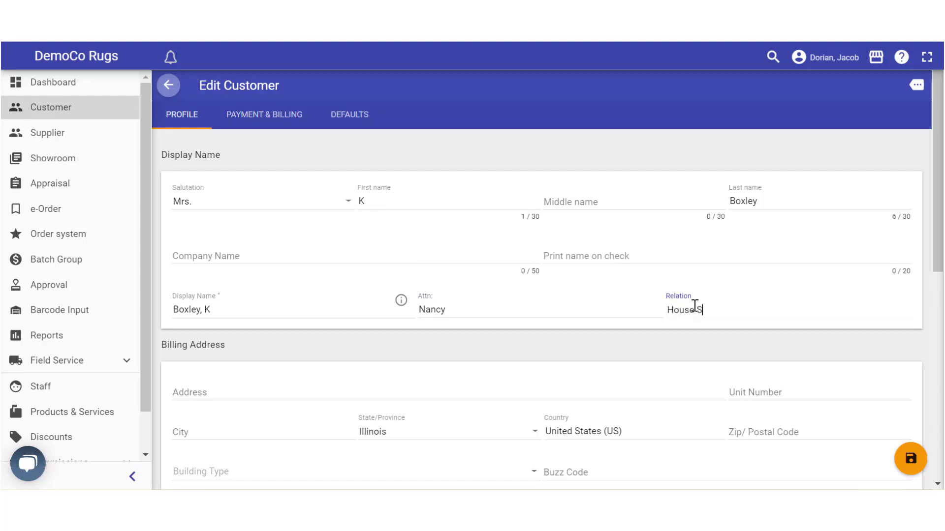
{"action": "left_click", "coordinate": [657, 352]}
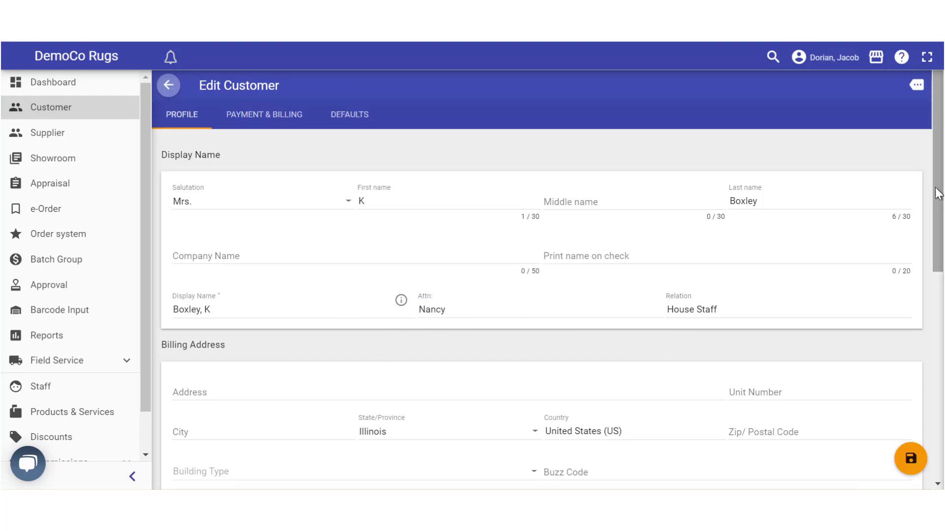
Enter the billing street address, unit 55, city Chicago and the postal code
{"action": "left_click_drag", "start_coordinate": [937, 190], "coordinate": [942, 288]}
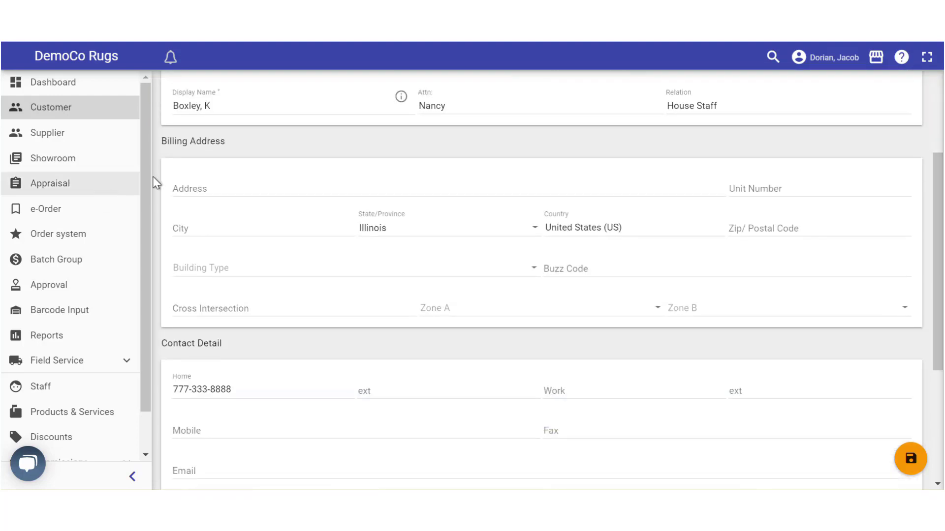
{"action": "left_click", "coordinate": [182, 191]}
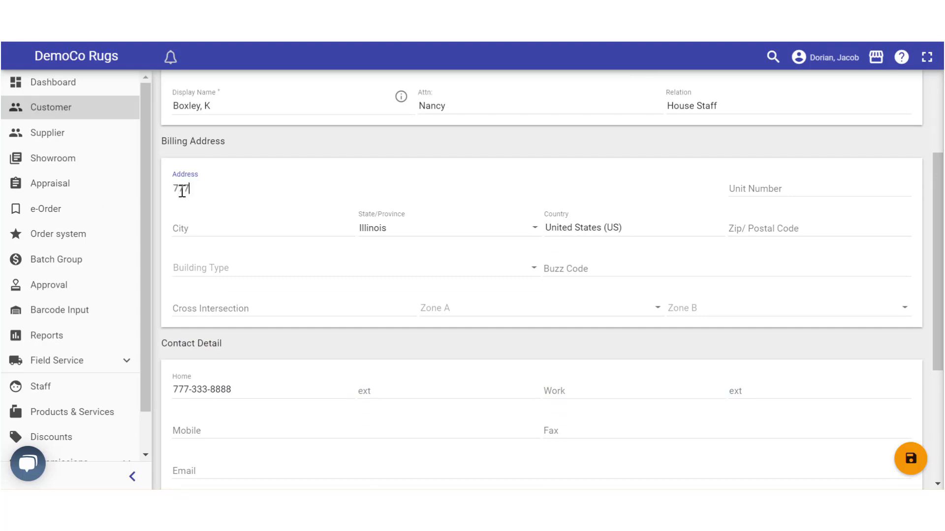
{"action": "type", "text": "777 Road Avenue"}
{"action": "left_click", "coordinate": [754, 187]}
{"action": "type", "text": "55"}
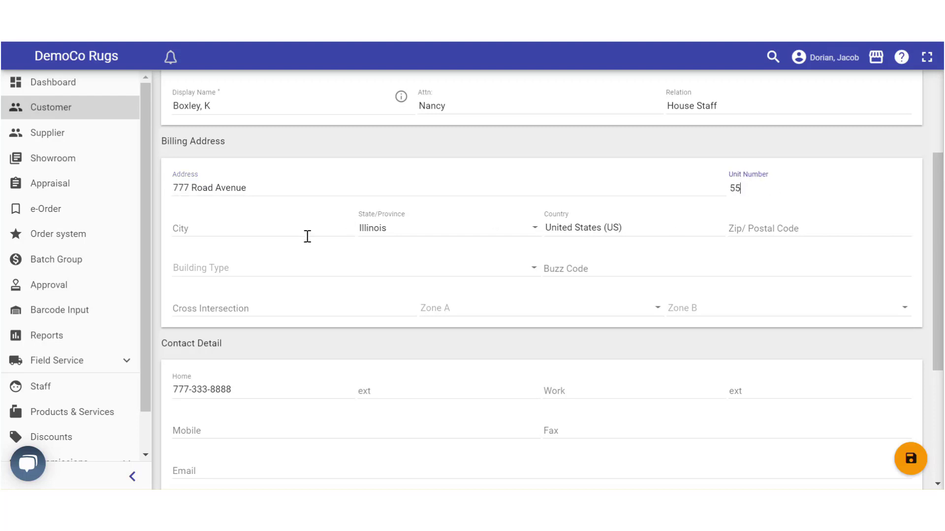
{"action": "left_click", "coordinate": [227, 226]}
{"action": "type", "text": "Chicago"}
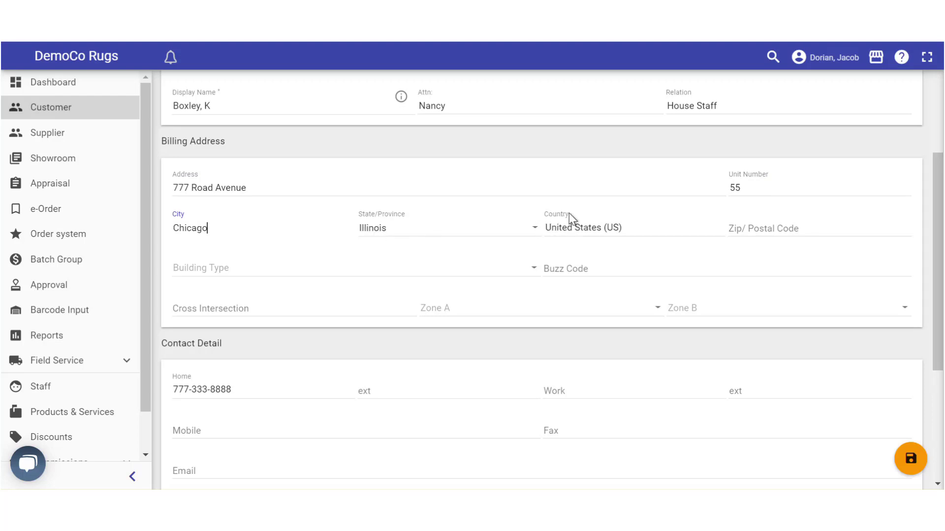
{"action": "left_click", "coordinate": [752, 228]}
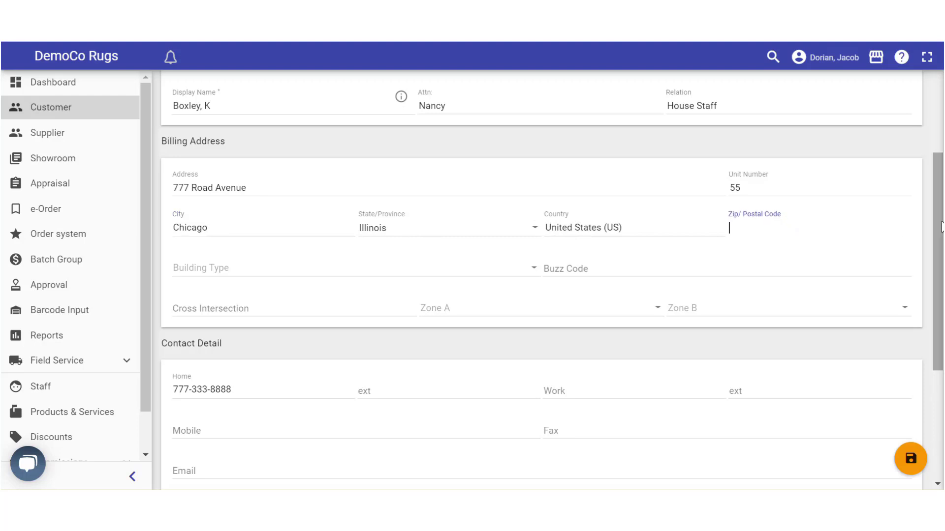
{"action": "type", "text": "1092830192"}
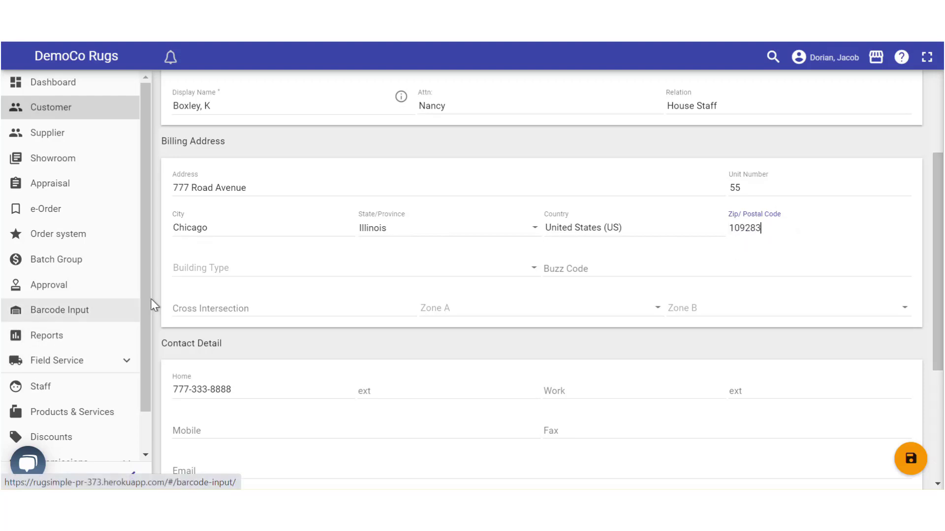
Set the building type to Condo and enter the buzz code
{"action": "left_click", "coordinate": [214, 270]}
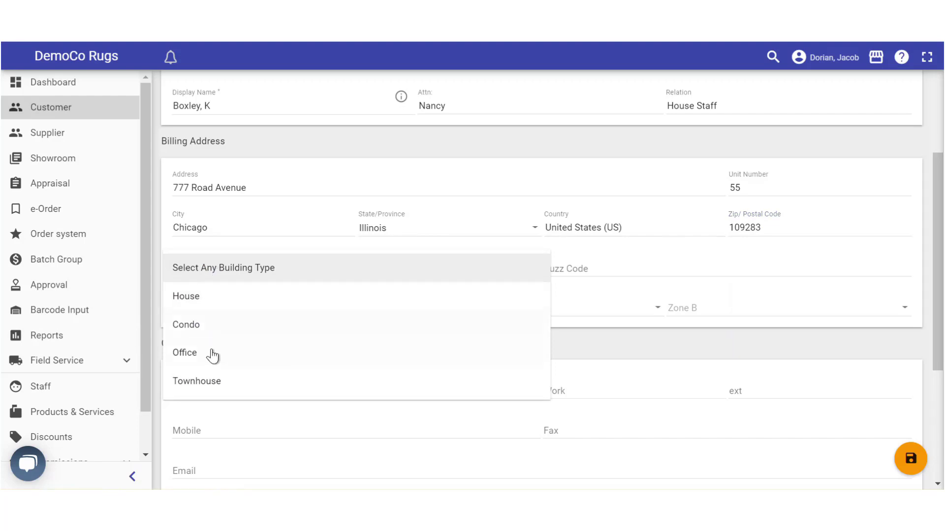
{"action": "left_click", "coordinate": [195, 322]}
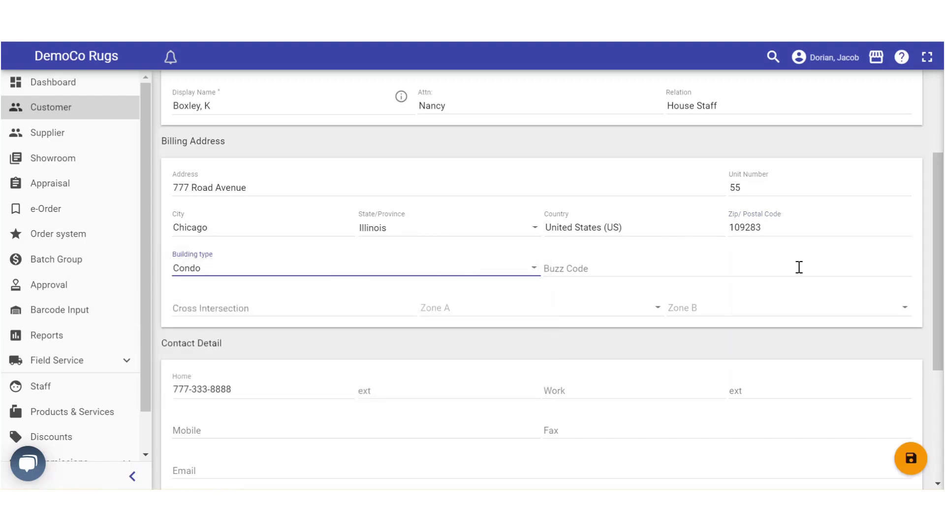
{"action": "left_click", "coordinate": [563, 270]}
{"action": "type", "text": "123"}
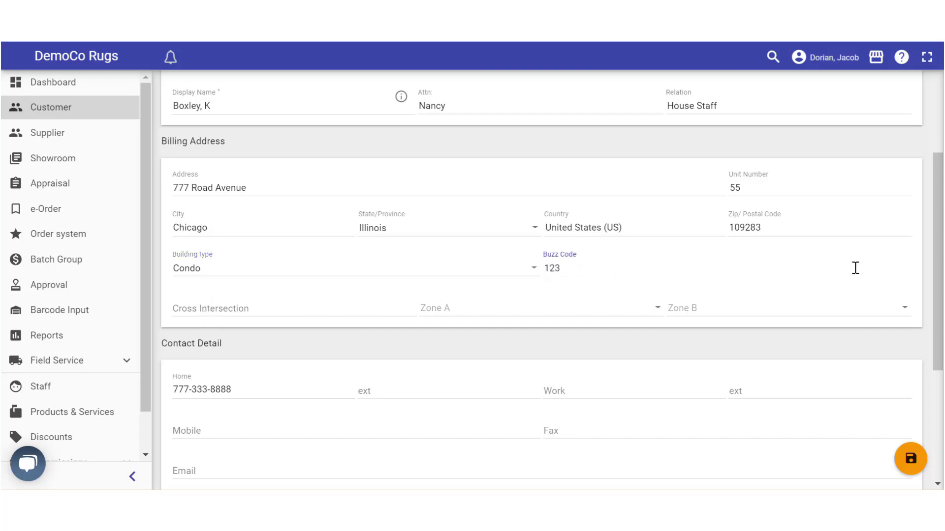
Enter the customer's e-mail address
{"action": "scroll", "coordinate": [676, 265], "scroll_direction": "down", "scroll_amount": 2}
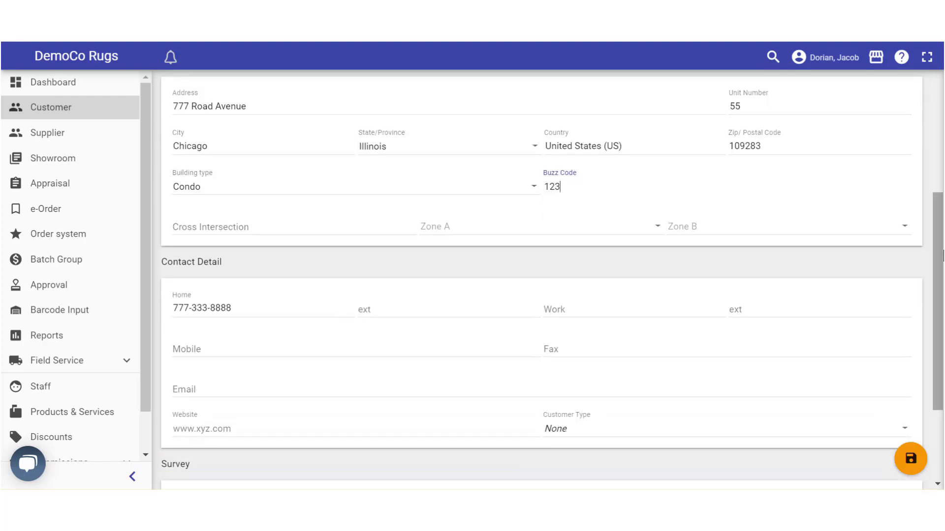
{"action": "scroll", "coordinate": [940, 254], "scroll_direction": "down", "scroll_amount": 3}
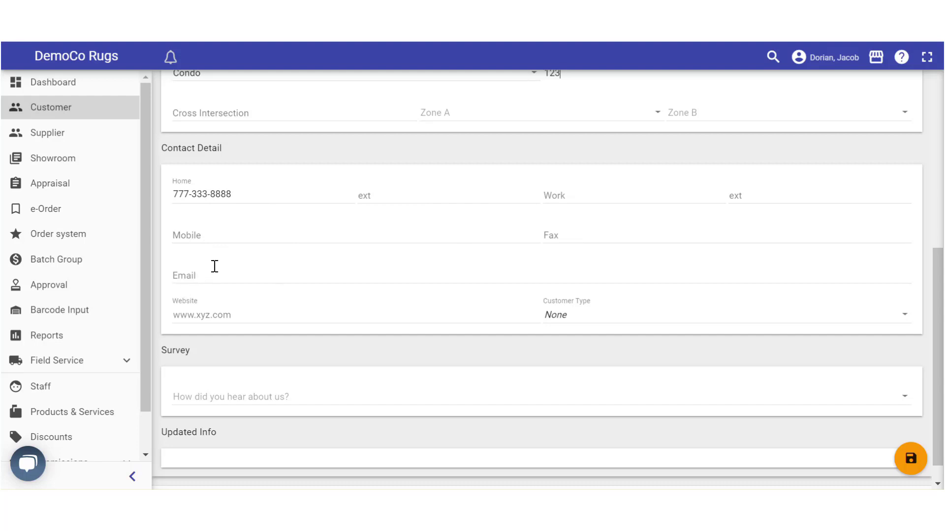
{"action": "left_click", "coordinate": [199, 271]}
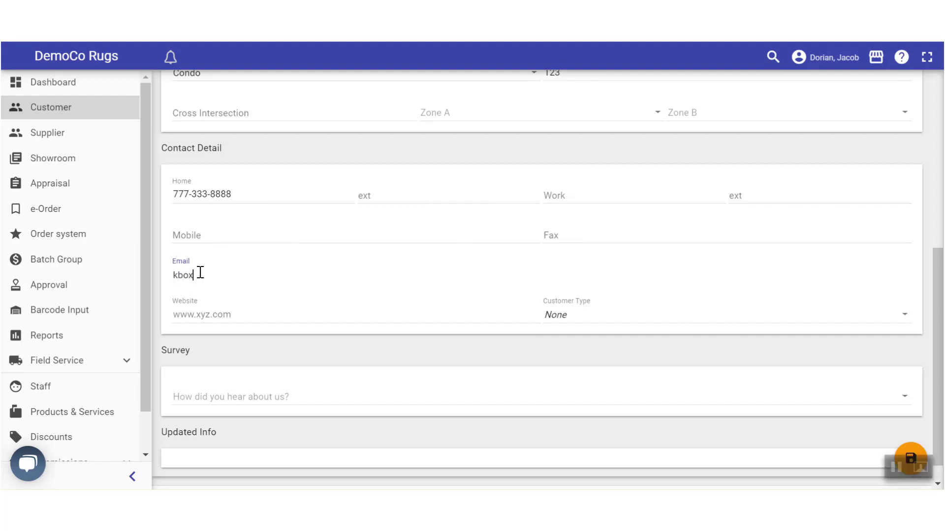
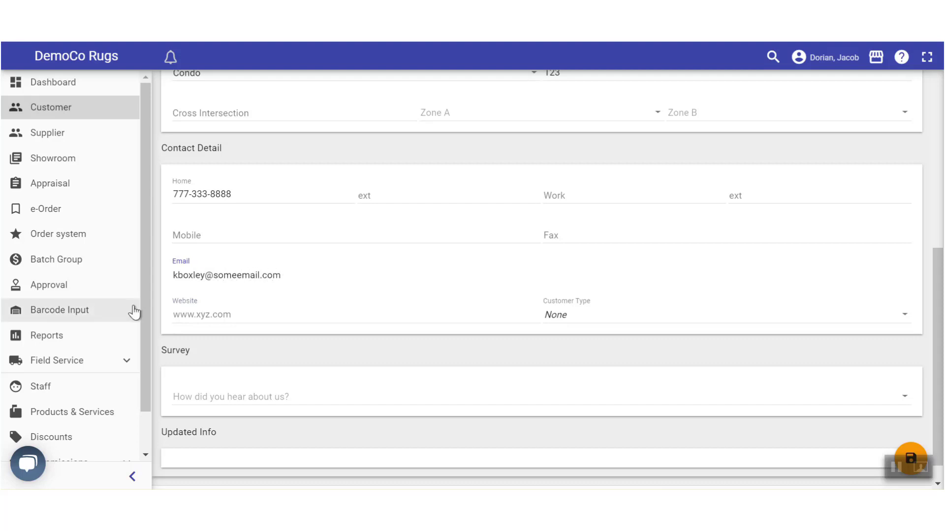
{"action": "left_click", "coordinate": [208, 313]}
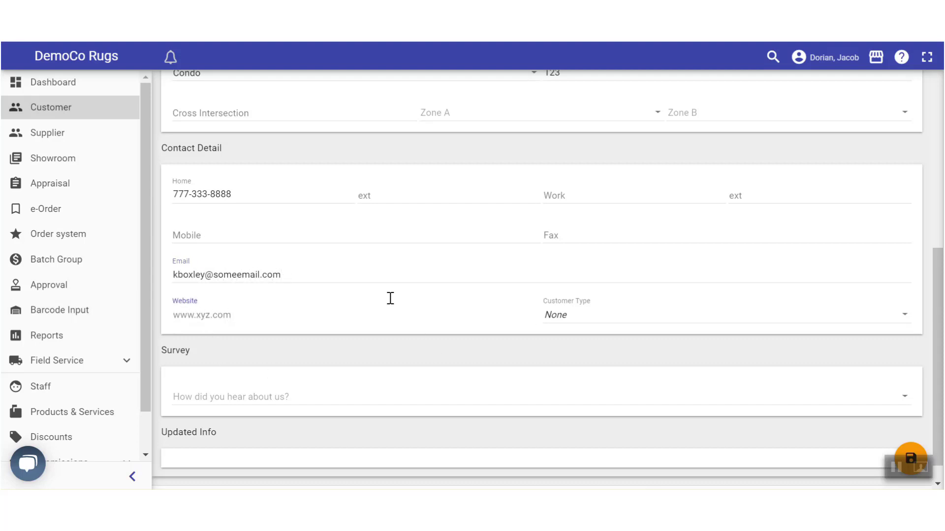
Set the customer type to Homeowner and the referral source to Word Of Mouth
{"action": "left_click", "coordinate": [568, 316]}
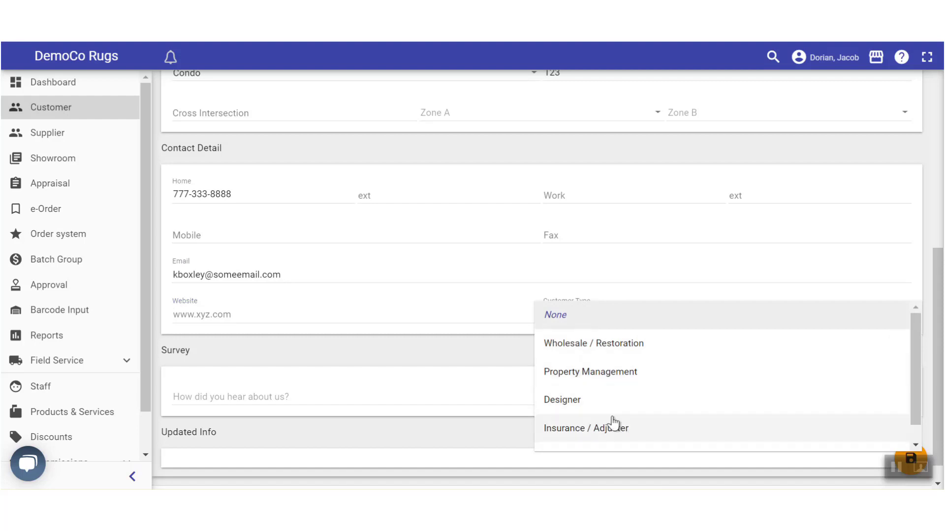
{"action": "scroll", "coordinate": [559, 411], "scroll_direction": "down", "scroll_amount": 1}
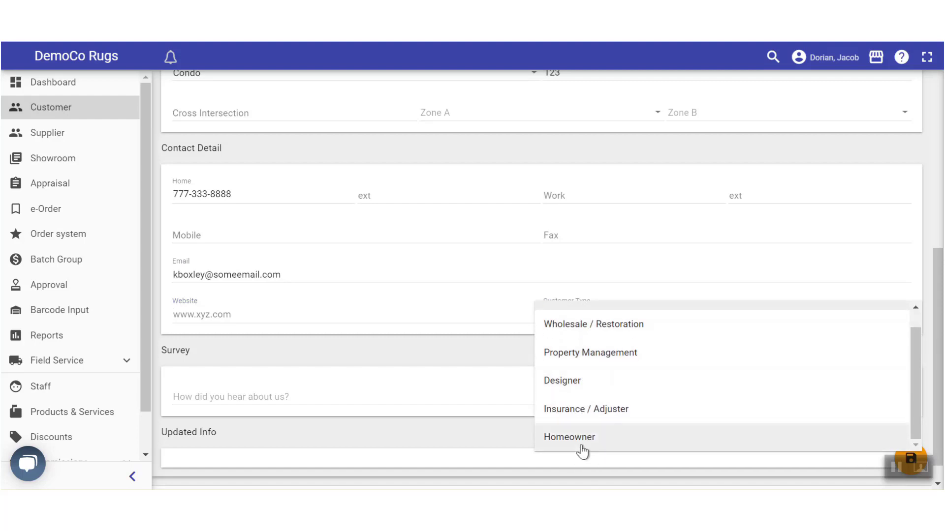
{"action": "left_click", "coordinate": [551, 431]}
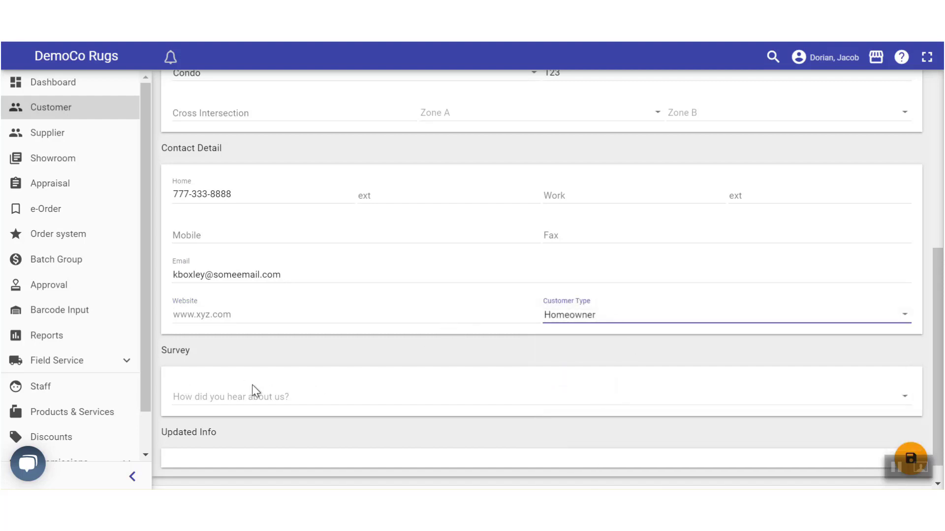
{"action": "left_click", "coordinate": [249, 401]}
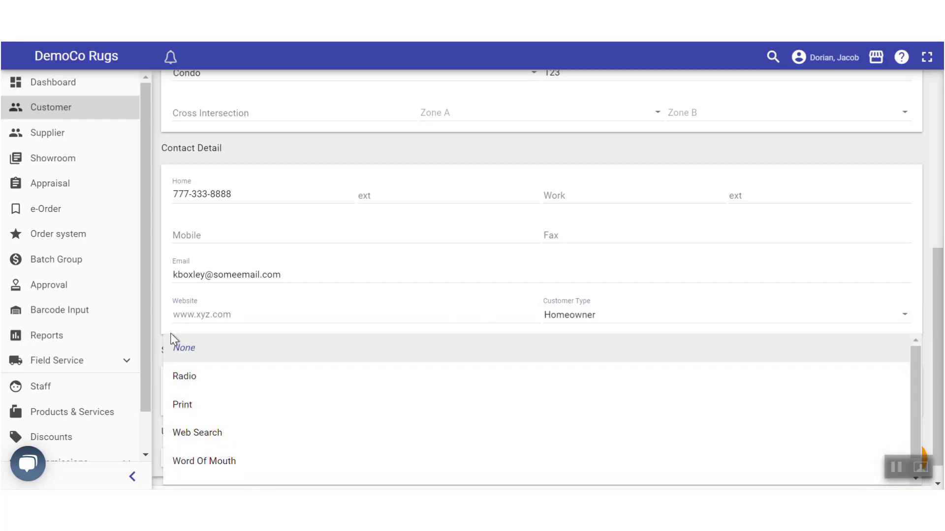
{"action": "left_click", "coordinate": [197, 461]}
{"action": "scroll", "coordinate": [498, 296], "scroll_direction": "down", "scroll_amount": 1}
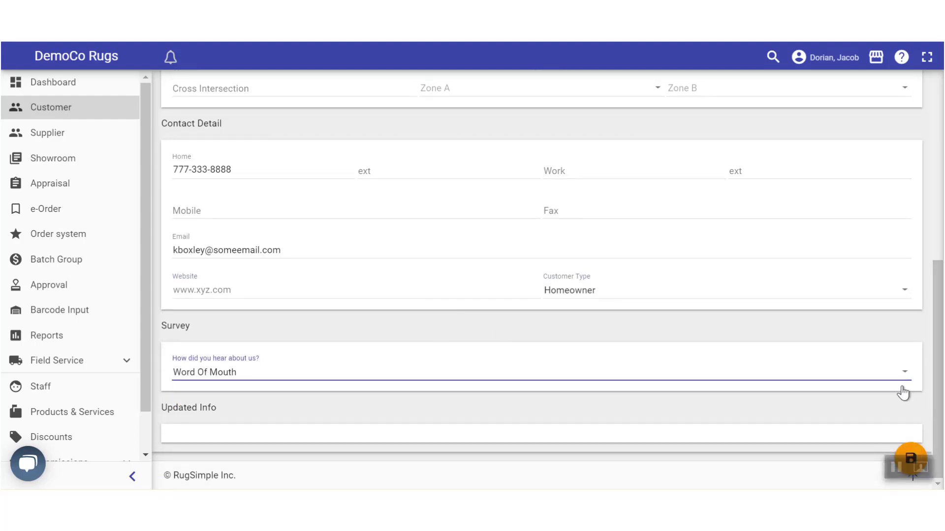
{"action": "scroll", "coordinate": [918, 427], "scroll_direction": "up", "scroll_amount": 2}
{"action": "scroll", "coordinate": [903, 435], "scroll_direction": "down", "scroll_amount": 2}
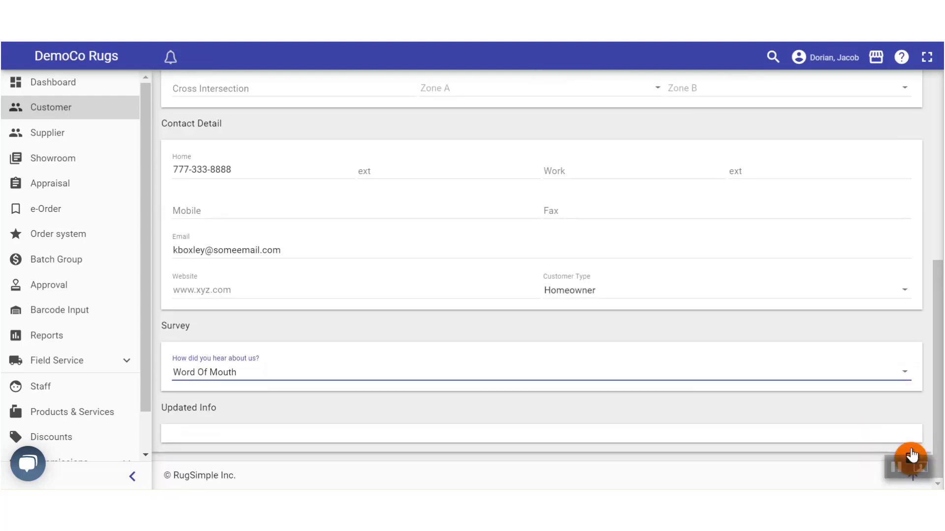
Save the new customer and show its Payment & Billing details
{"action": "left_click", "coordinate": [911, 456]}
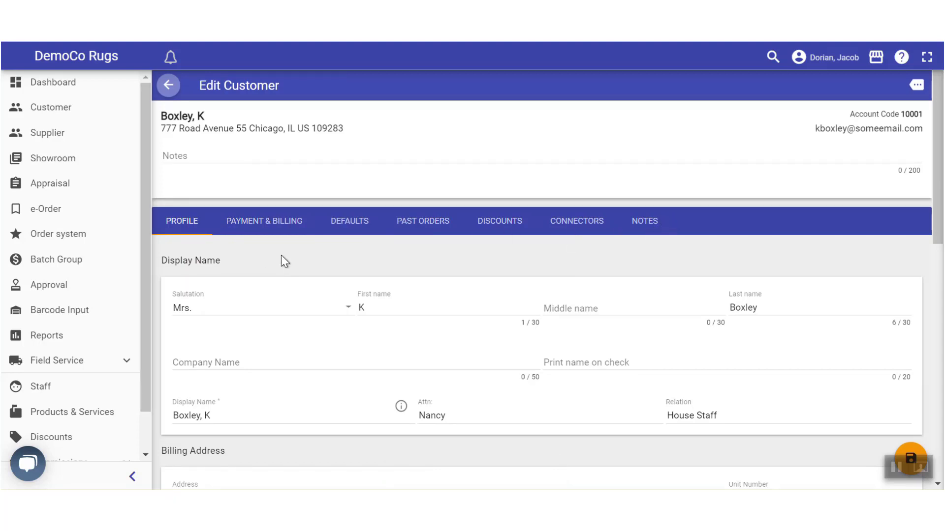
{"action": "scroll", "coordinate": [326, 280], "scroll_direction": "down", "scroll_amount": 2}
{"action": "scroll", "coordinate": [323, 274], "scroll_direction": "up", "scroll_amount": 2}
{"action": "left_click", "coordinate": [273, 219]}
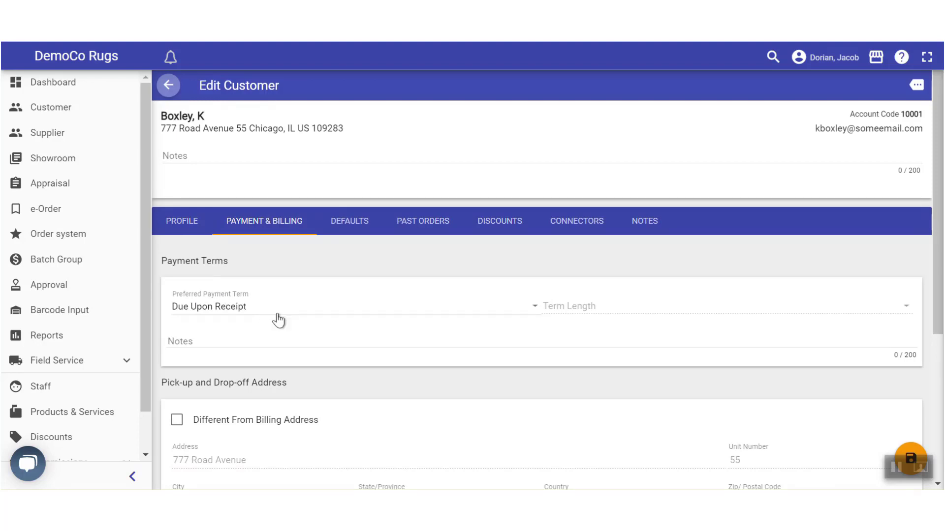
Set the payment term to Account Receivable with 2/10 NET 30, keeping pick-up address same as billing
{"action": "left_click", "coordinate": [256, 315]}
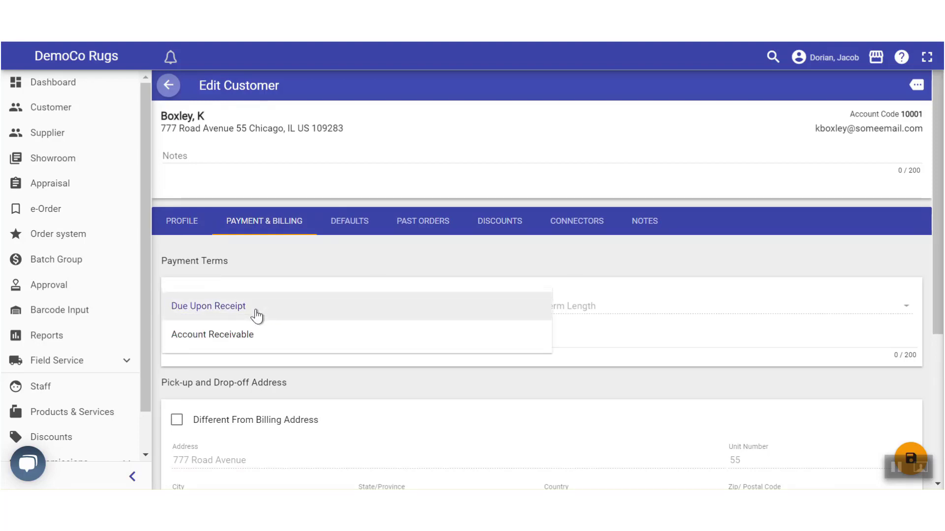
{"action": "left_click", "coordinate": [234, 337]}
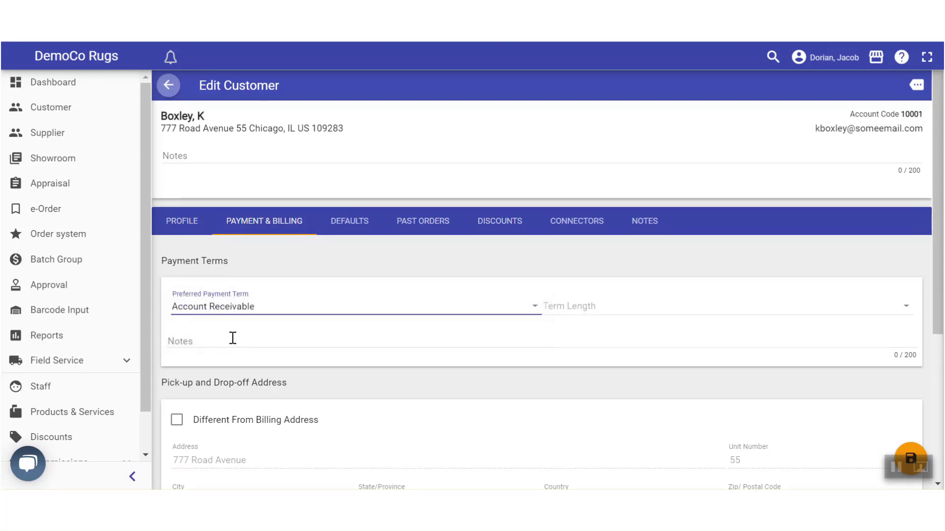
{"action": "left_click", "coordinate": [601, 313]}
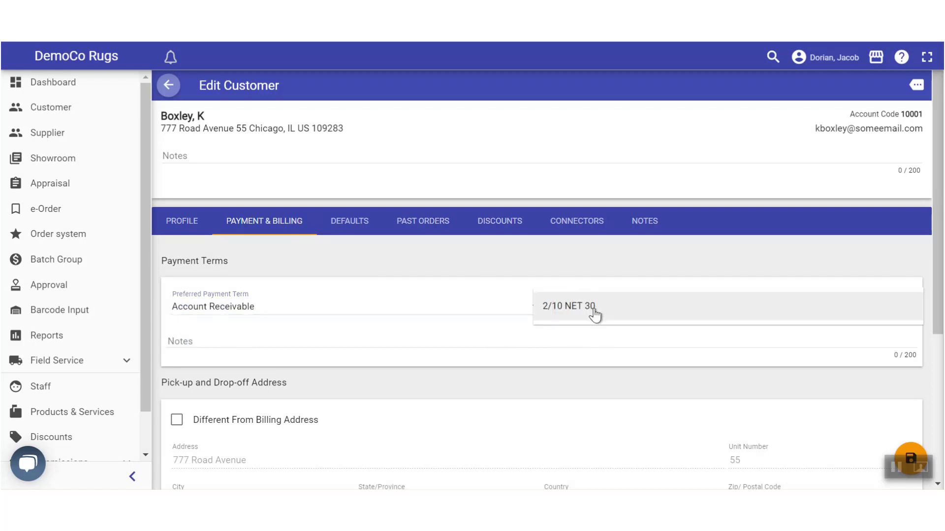
{"action": "left_click", "coordinate": [563, 315]}
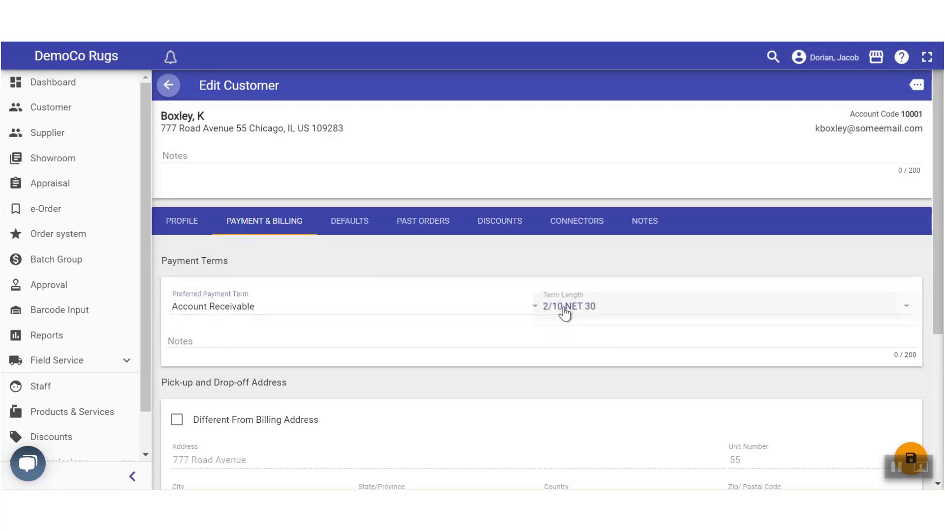
{"action": "scroll", "coordinate": [209, 355], "scroll_direction": "down", "scroll_amount": 3}
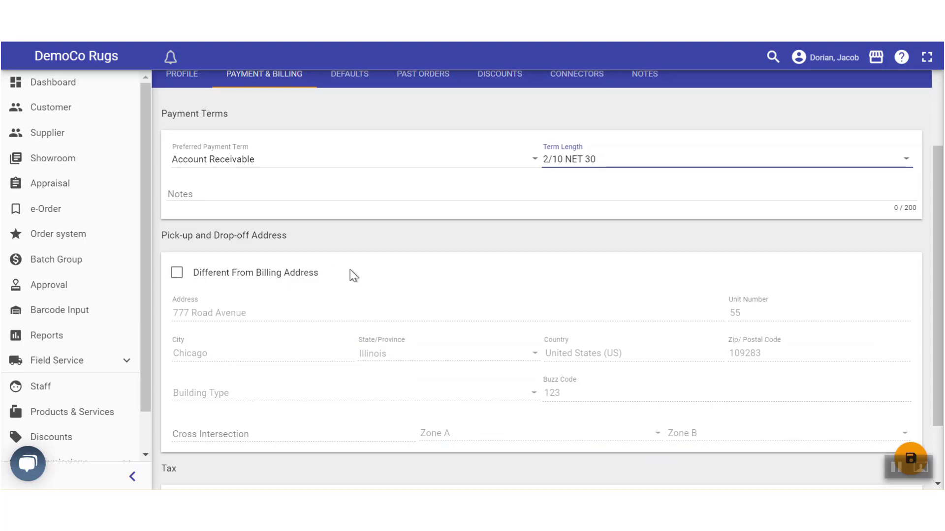
{"action": "left_click", "coordinate": [176, 276]}
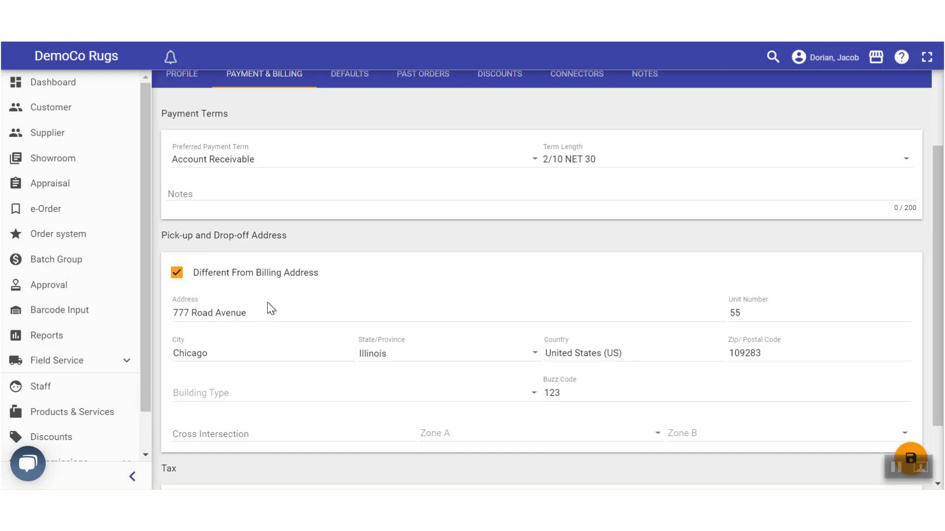
{"action": "left_click", "coordinate": [177, 274]}
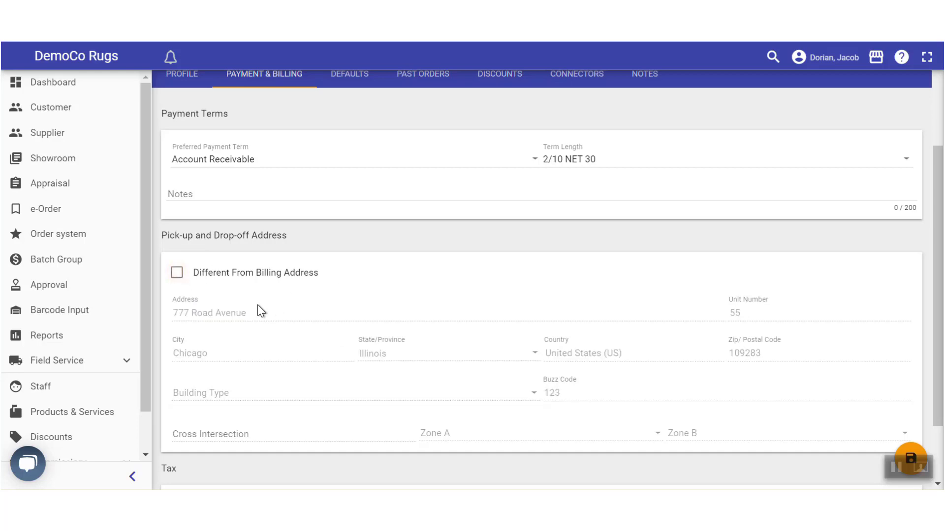
{"action": "scroll", "coordinate": [253, 307], "scroll_direction": "up", "scroll_amount": 3}
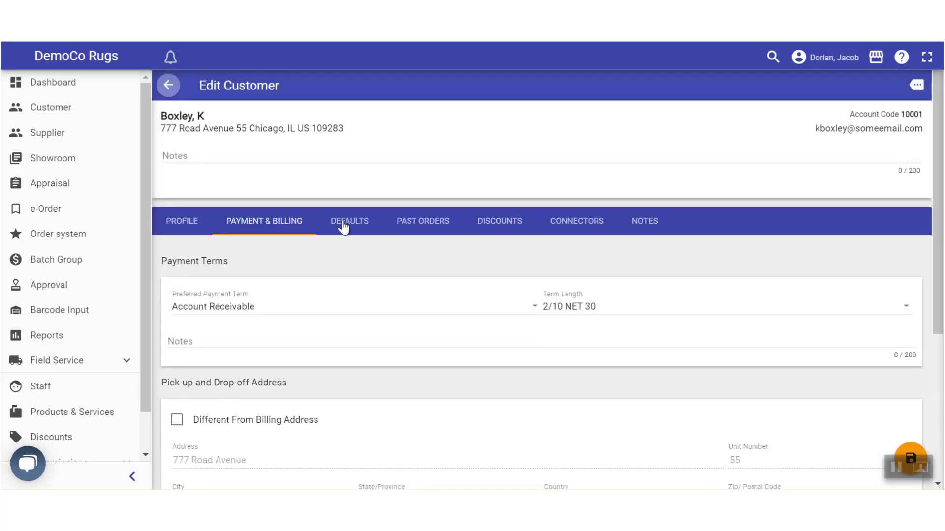
On the Defaults tab, make Phone the primary contact instead of e-mail and save
{"action": "left_click", "coordinate": [341, 227]}
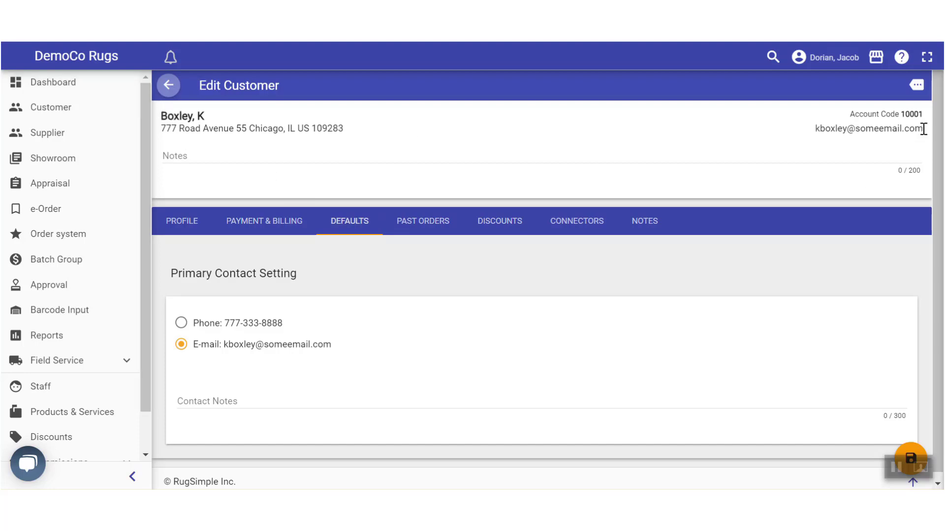
{"action": "left_click_drag", "start_coordinate": [926, 129], "coordinate": [794, 129]}
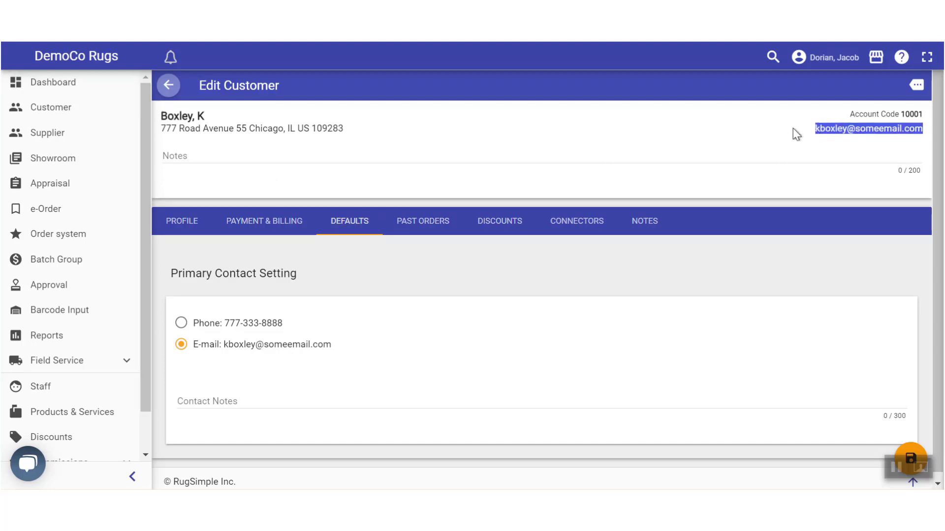
{"action": "left_click", "coordinate": [193, 305]}
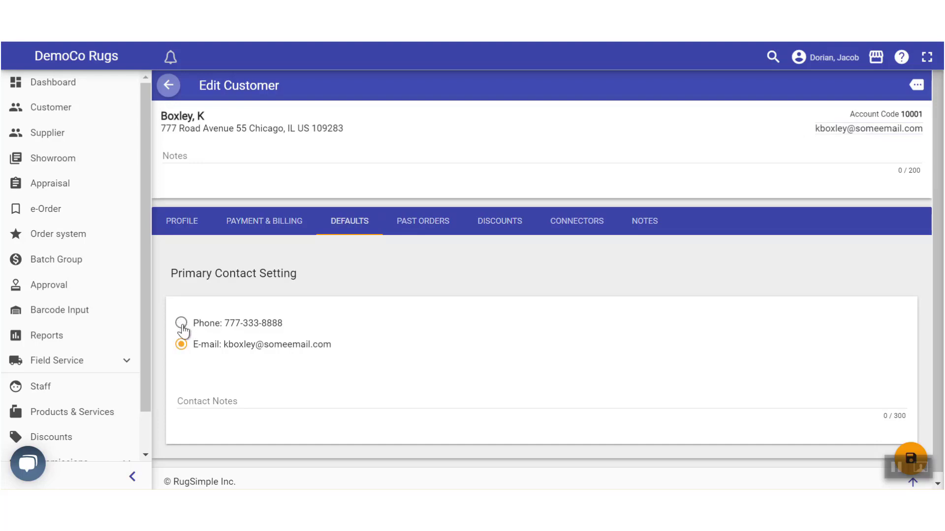
{"action": "left_click", "coordinate": [181, 324]}
{"action": "left_click", "coordinate": [909, 458]}
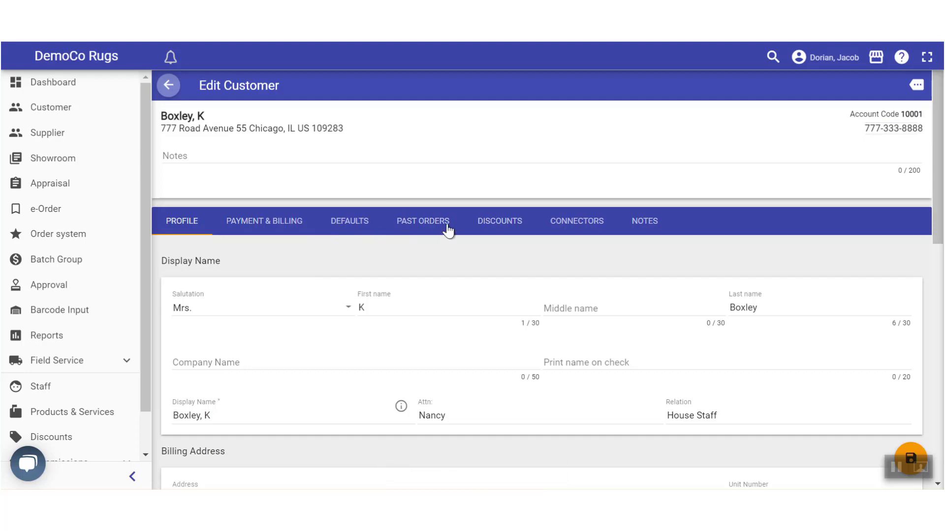
Browse the Past Orders, Discounts and Connectors tabs, ending on the empty Notes tab
{"action": "left_click", "coordinate": [413, 222]}
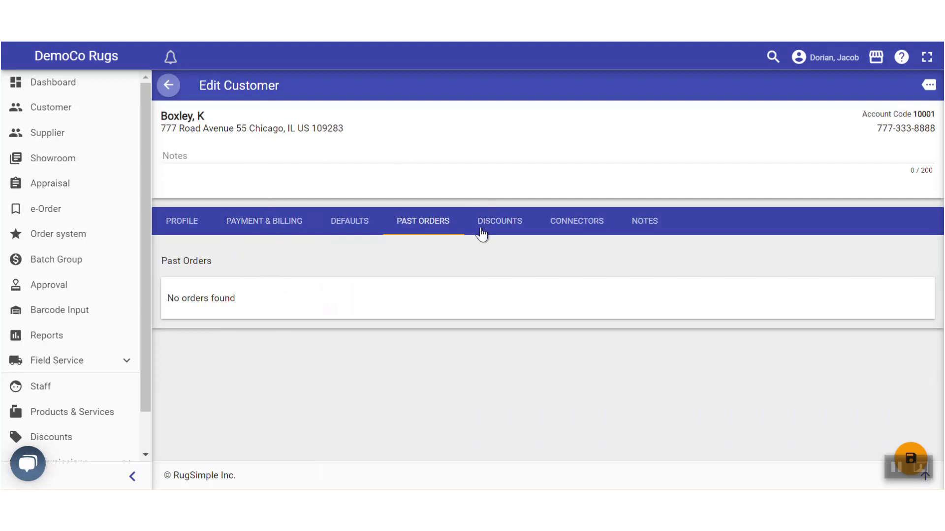
{"action": "left_click", "coordinate": [503, 222]}
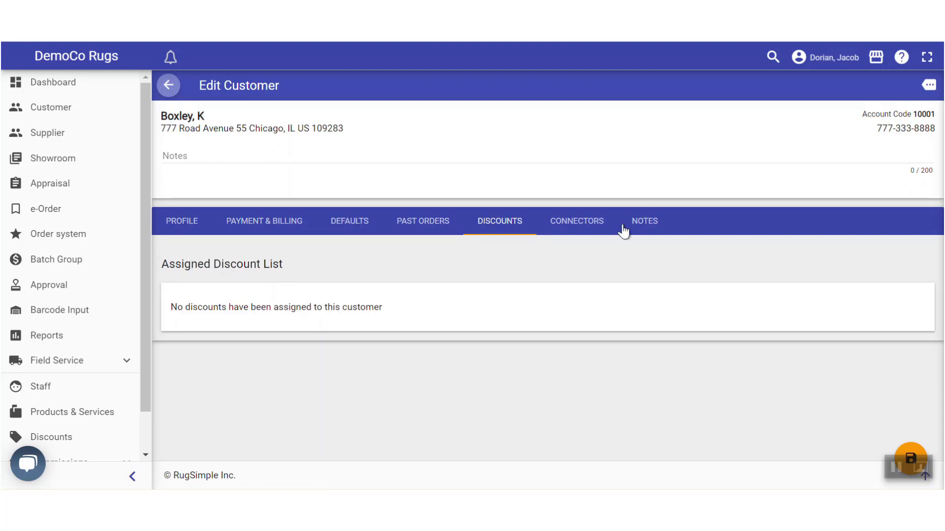
{"action": "left_click", "coordinate": [575, 221]}
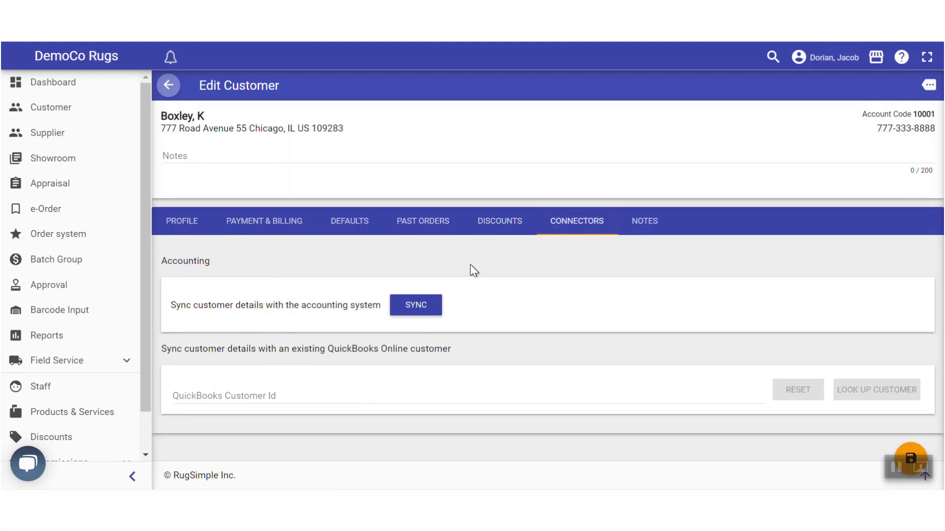
{"action": "left_click", "coordinate": [645, 222]}
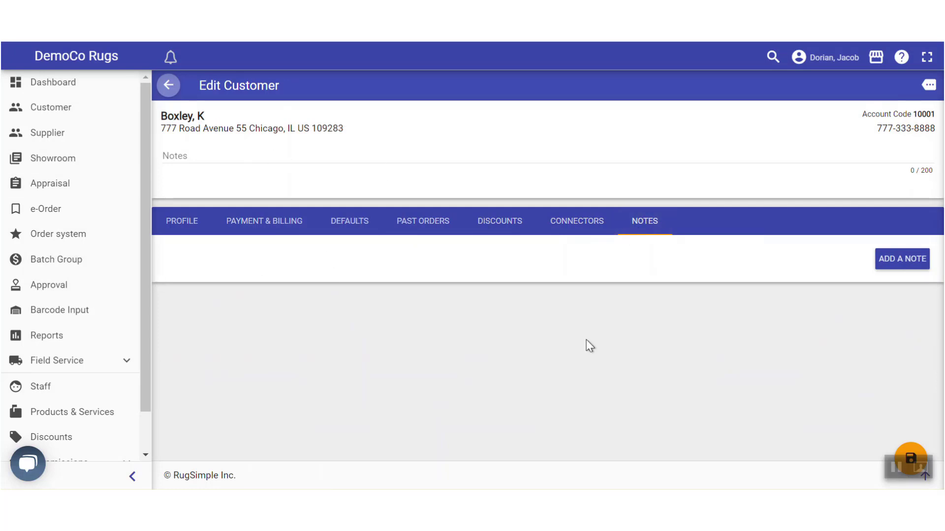
Create a note with category Shipping and text 'No parking available', and save it
{"action": "left_click", "coordinate": [901, 258]}
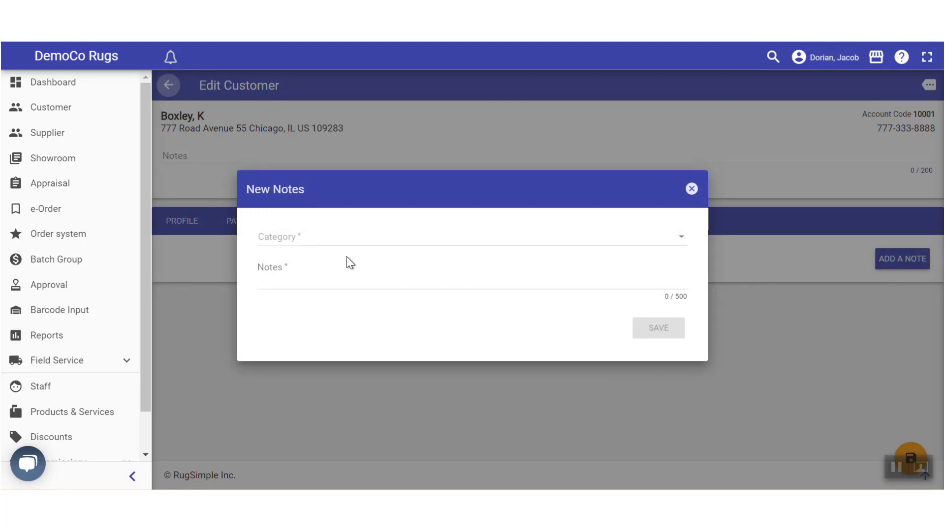
{"action": "left_click", "coordinate": [321, 240]}
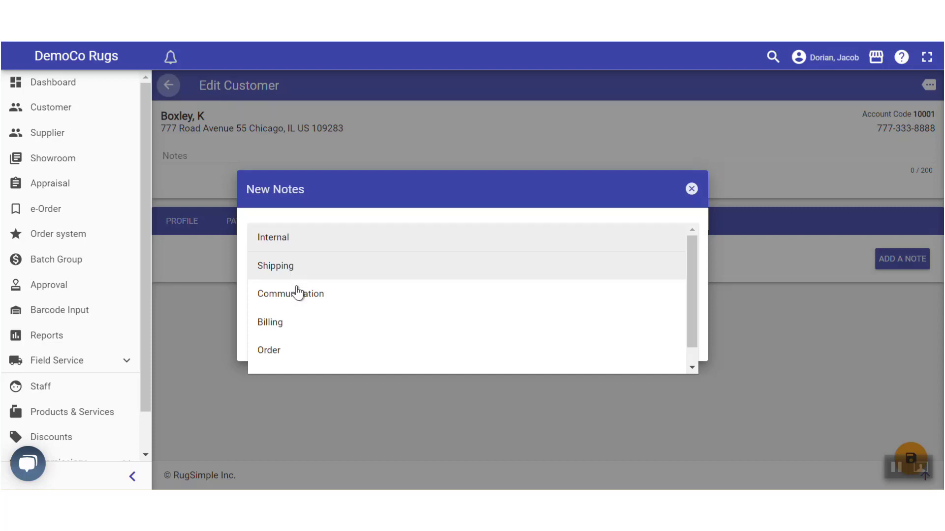
{"action": "scroll", "coordinate": [352, 304], "scroll_direction": "down", "scroll_amount": 1}
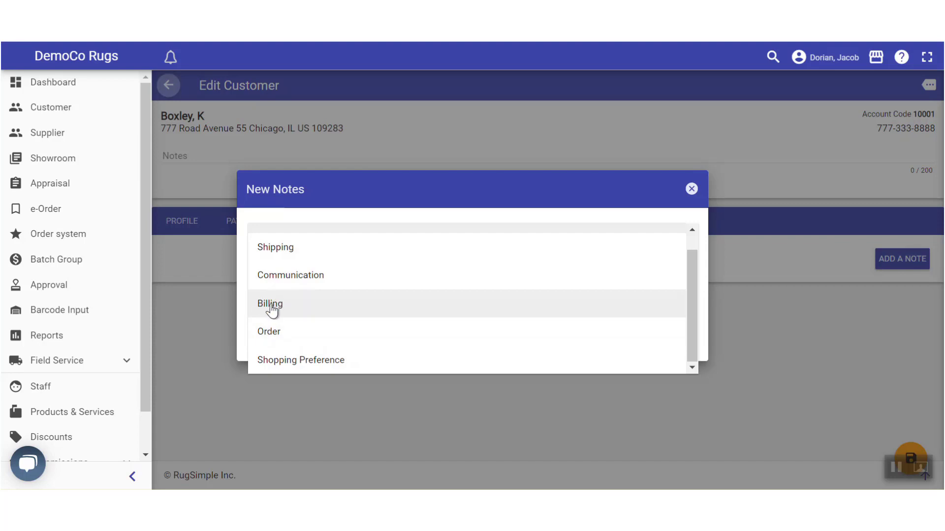
{"action": "left_click", "coordinate": [265, 331]}
{"action": "left_click", "coordinate": [287, 280]}
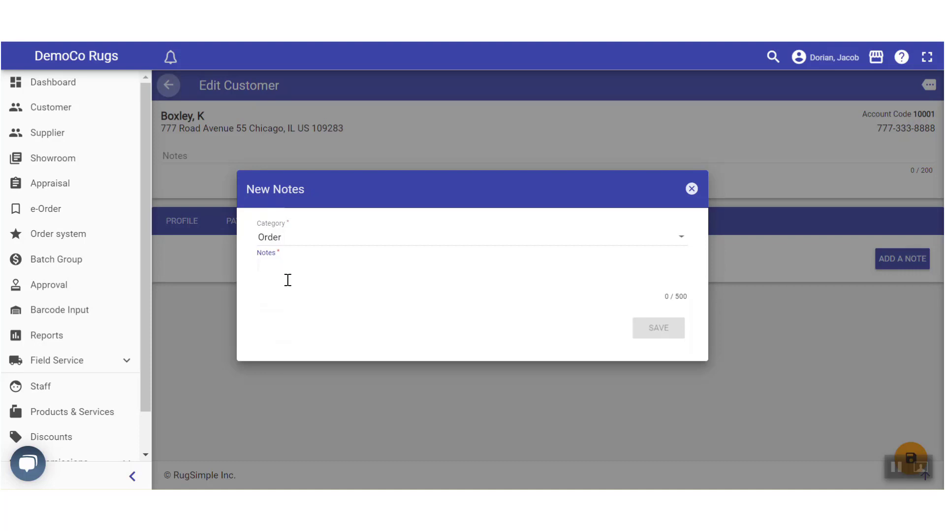
{"action": "left_click", "coordinate": [433, 244]}
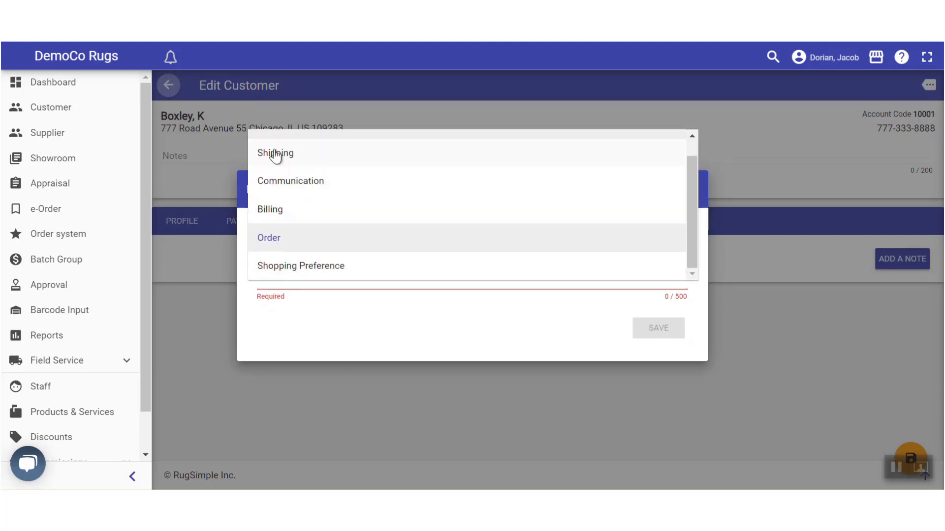
{"action": "left_click", "coordinate": [270, 154]}
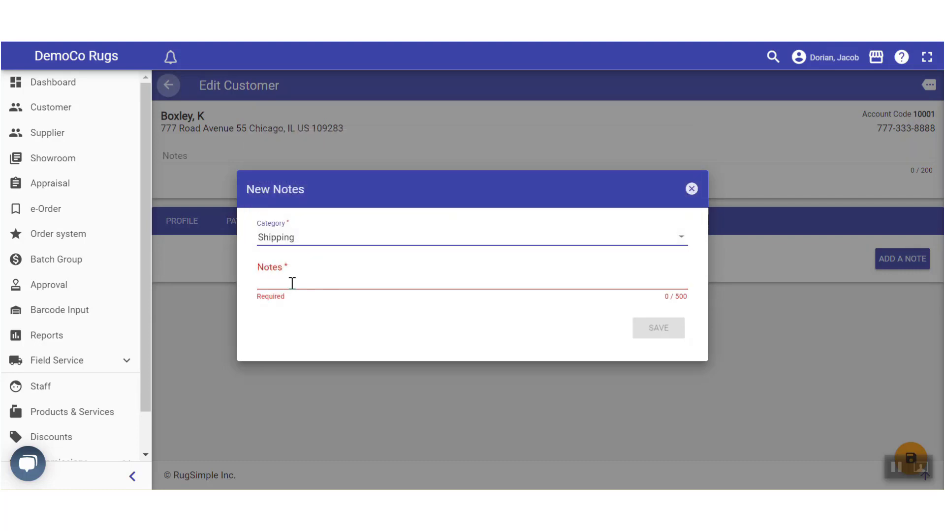
{"action": "left_click", "coordinate": [329, 279]}
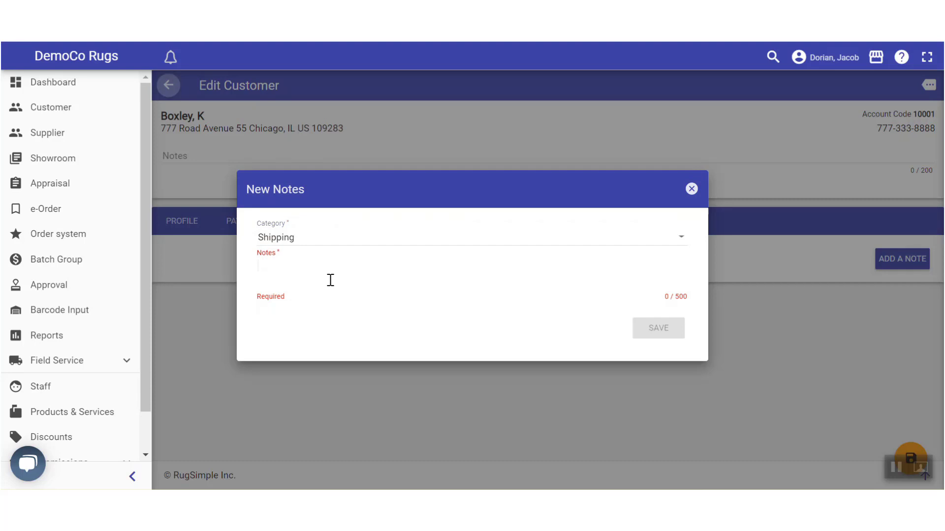
{"action": "type", "text": "No park"}
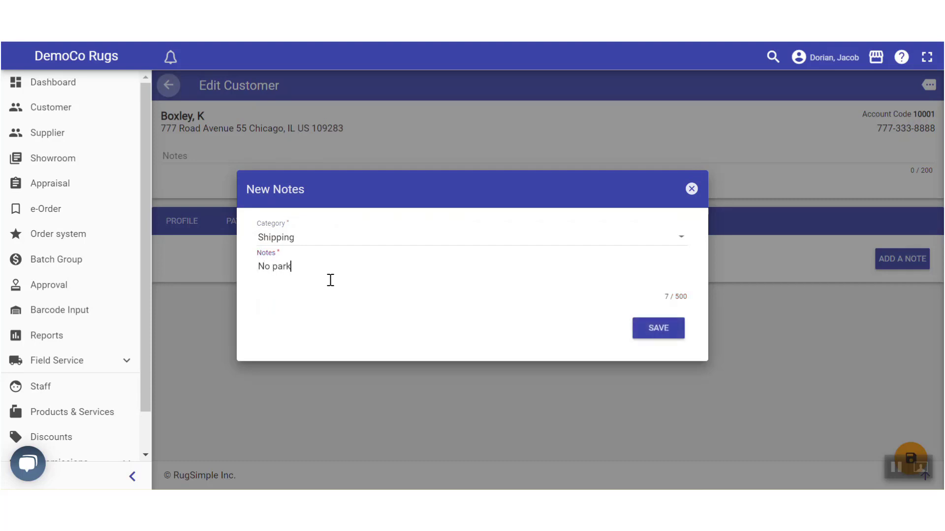
{"action": "type", "text": "ing available"}
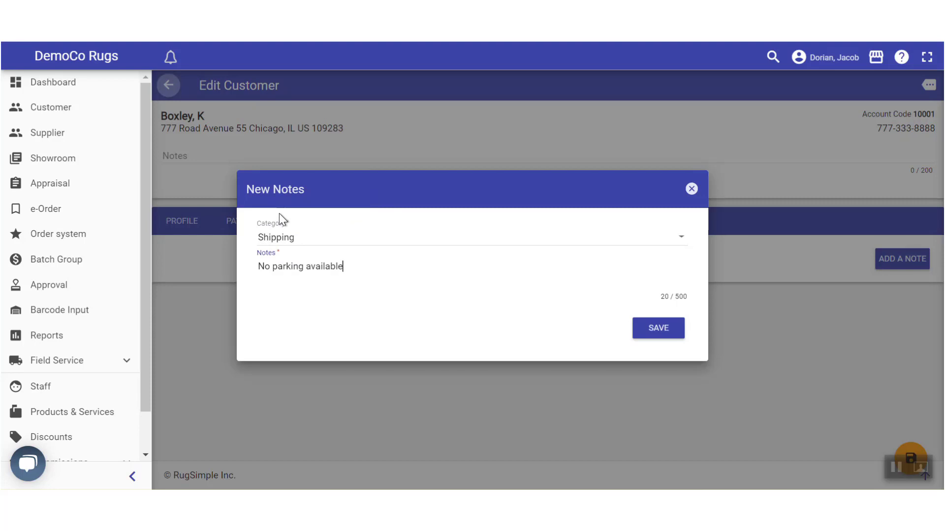
{"action": "left_click_drag", "start_coordinate": [259, 267], "coordinate": [352, 266]}
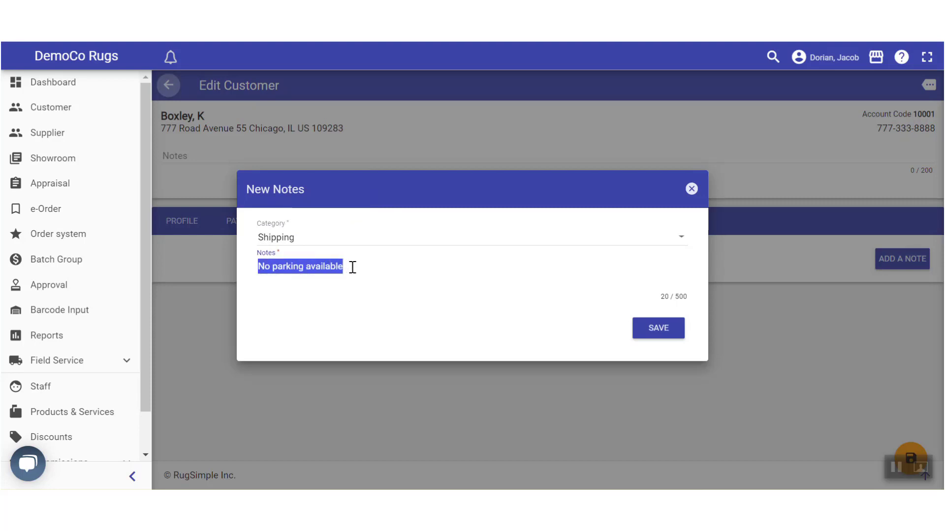
{"action": "left_click", "coordinate": [301, 312]}
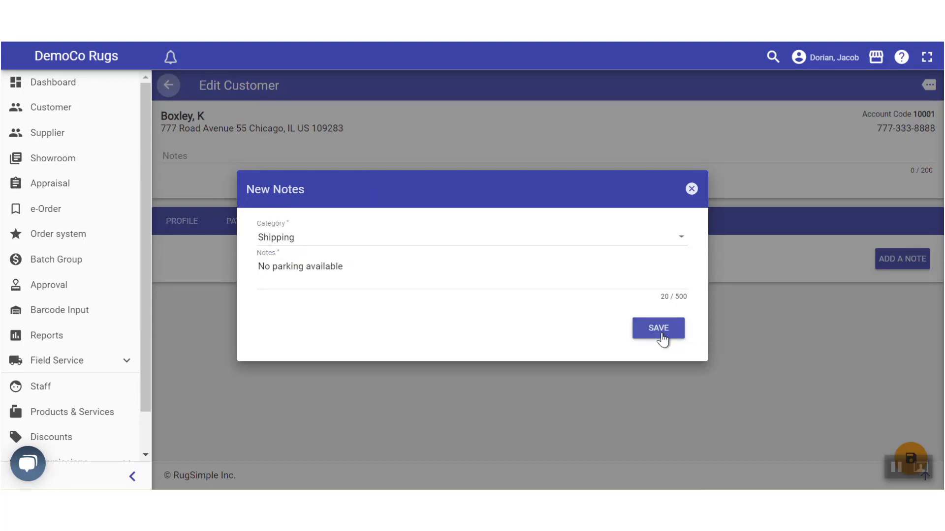
{"action": "left_click", "coordinate": [660, 335]}
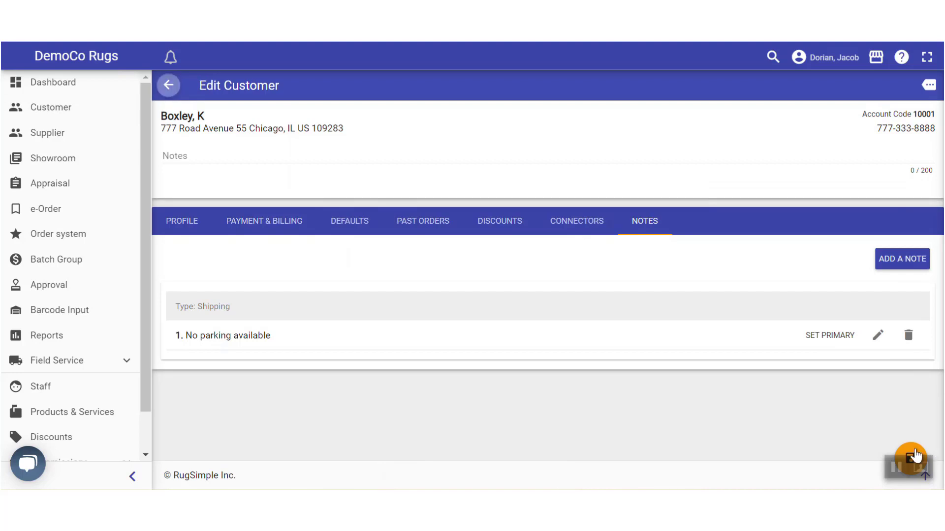
Save the customer record and go to the Order system list
{"action": "left_click", "coordinate": [912, 455]}
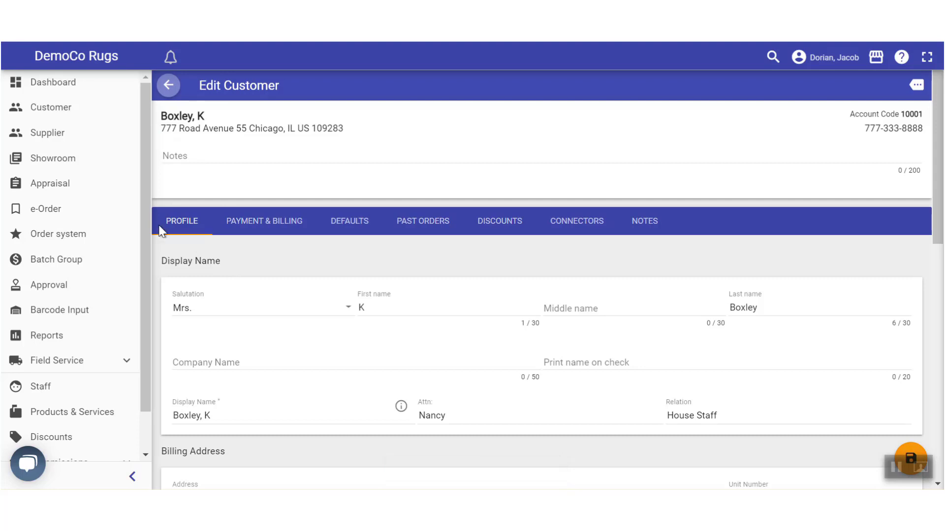
{"action": "left_click", "coordinate": [48, 236]}
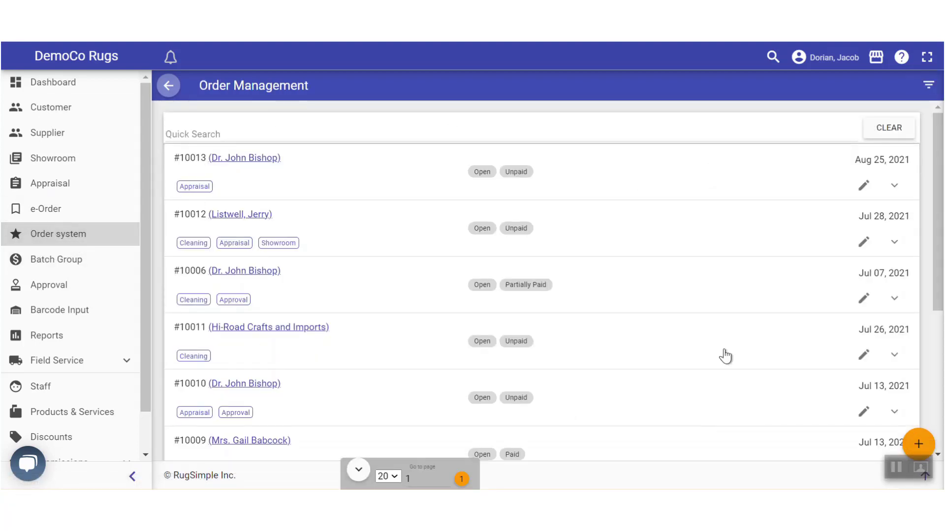
Create a new order at location Lp with item quantity 6, producing order 10014
{"action": "left_click", "coordinate": [919, 444]}
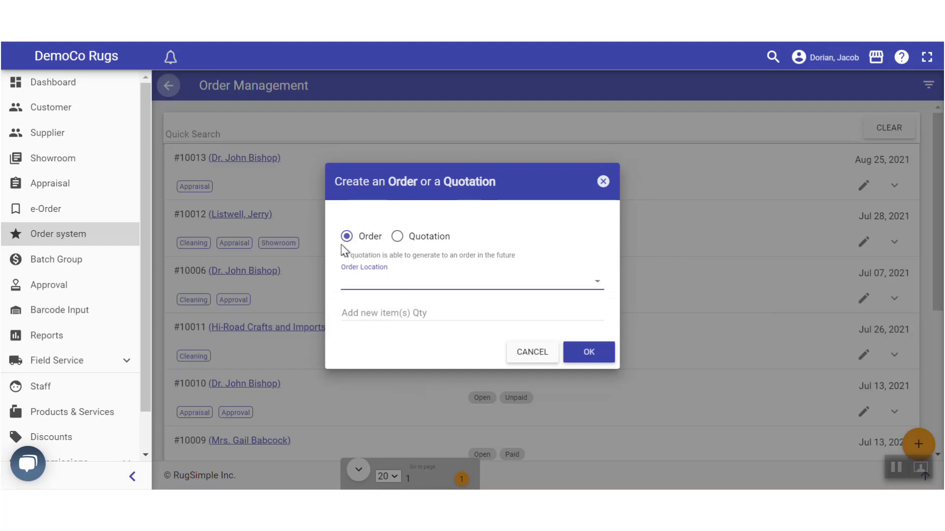
{"action": "left_click", "coordinate": [389, 288]}
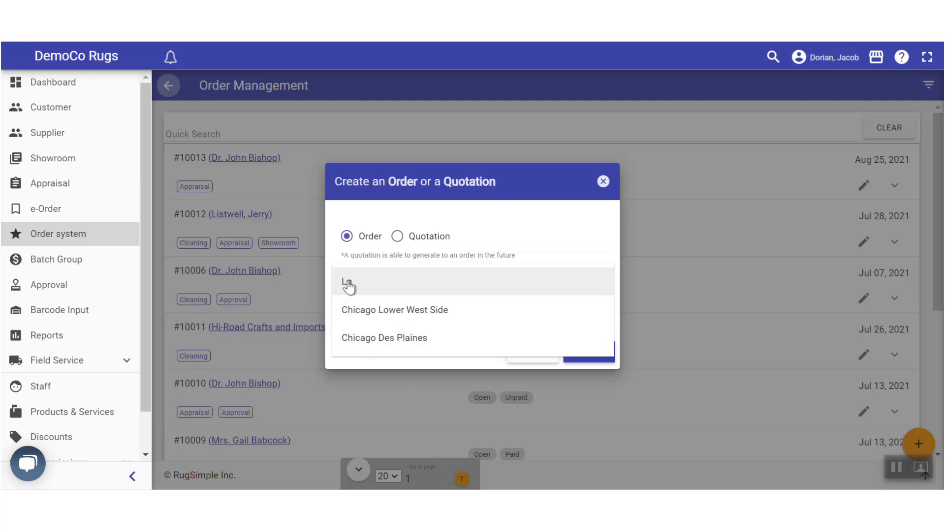
{"action": "left_click", "coordinate": [347, 288]}
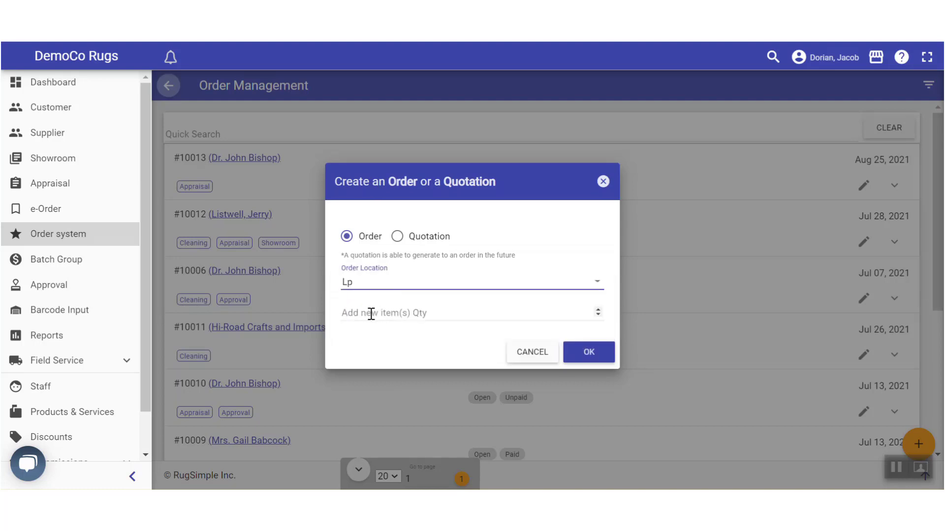
{"action": "left_click", "coordinate": [436, 311]}
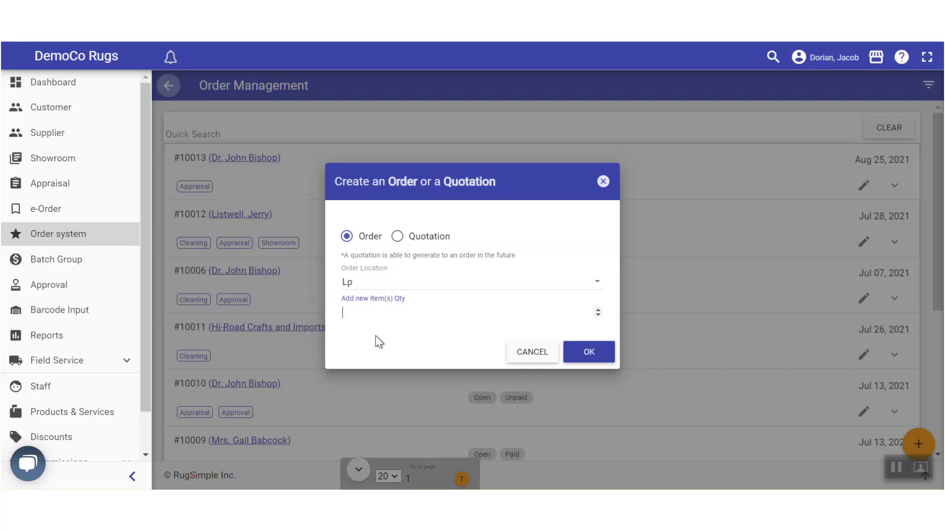
{"action": "type", "text": "6"}
{"action": "left_click", "coordinate": [584, 352]}
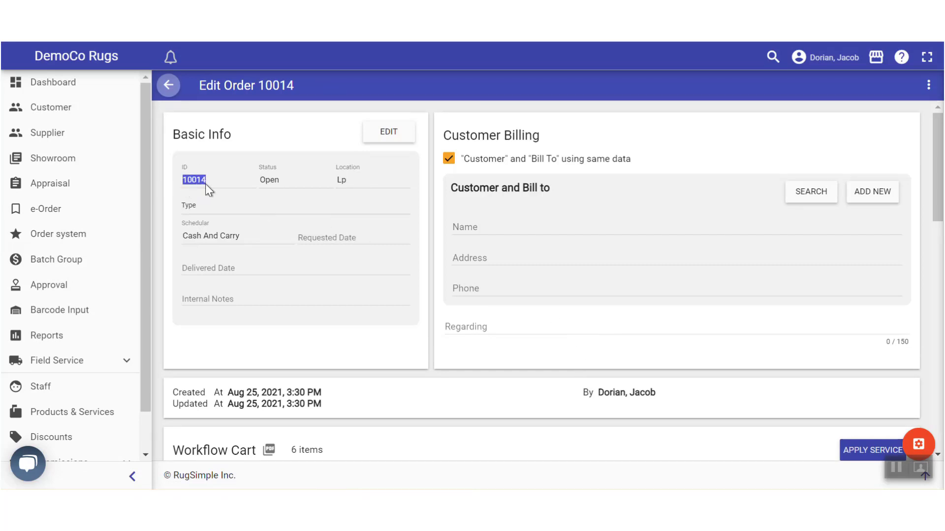
Search by the customer's name and select them as order 10014's customer and bill-to
{"action": "left_click", "coordinate": [285, 181]}
{"action": "left_click", "coordinate": [810, 193]}
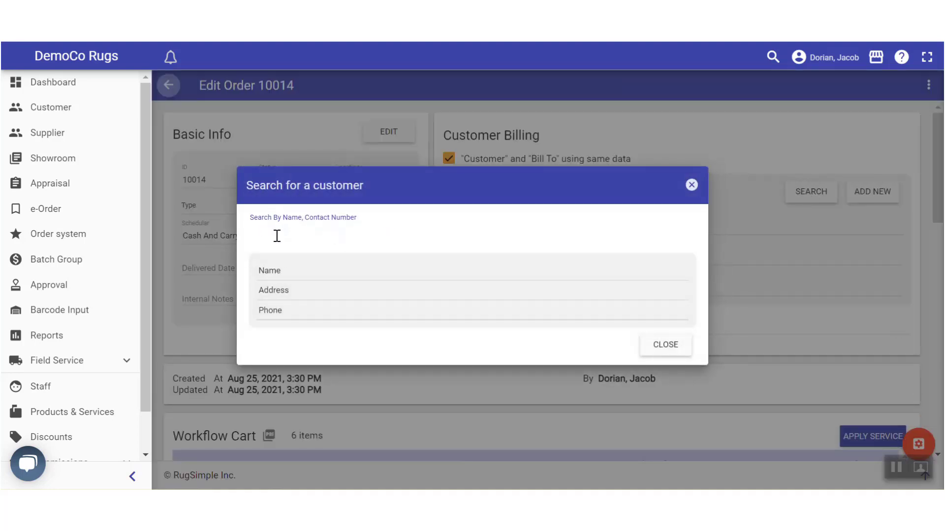
{"action": "type", "text": "Bo"}
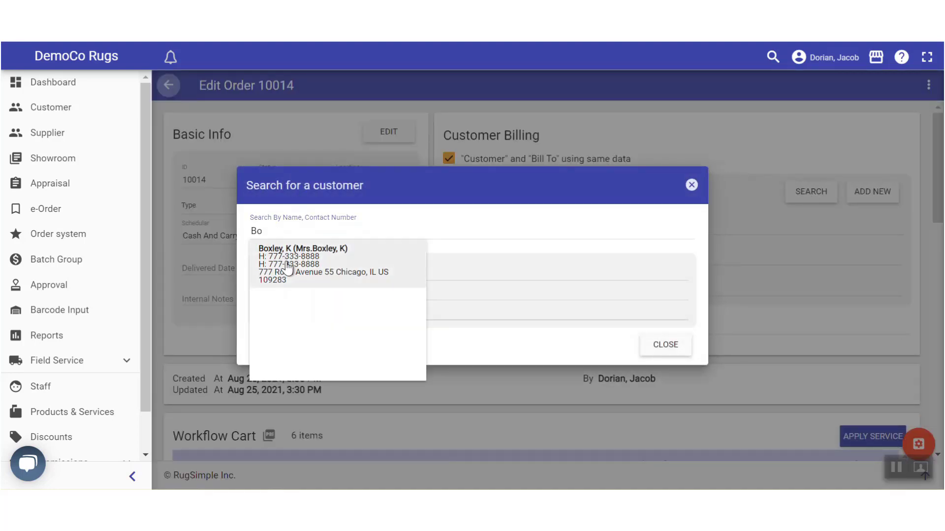
{"action": "left_click", "coordinate": [275, 252]}
{"action": "left_click", "coordinate": [602, 350]}
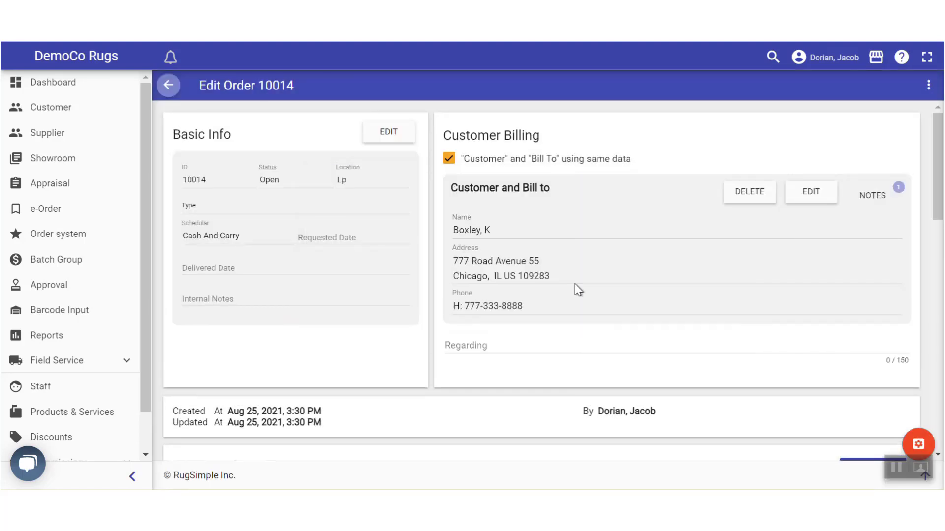
{"action": "scroll", "coordinate": [494, 247], "scroll_direction": "down", "scroll_amount": 3}
{"action": "scroll", "coordinate": [492, 250], "scroll_direction": "down", "scroll_amount": 5}
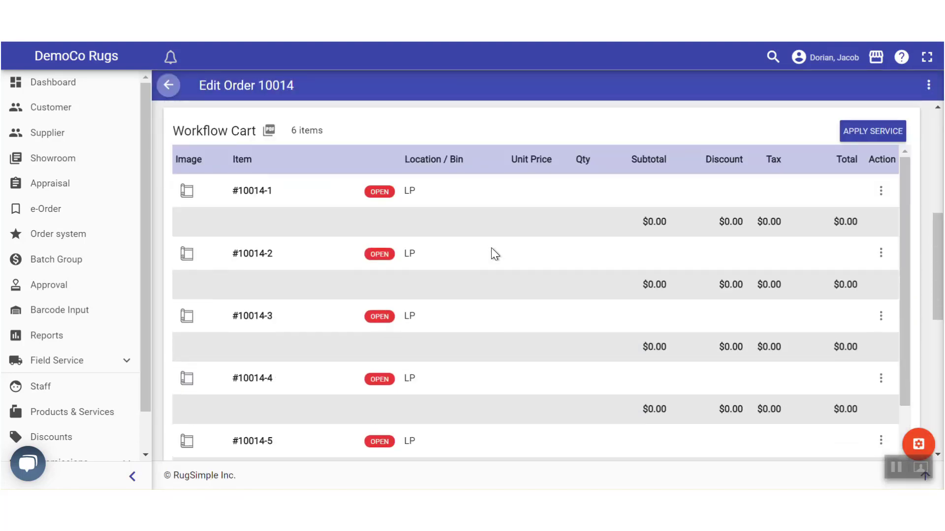
{"action": "scroll", "coordinate": [275, 158], "scroll_direction": "up", "scroll_amount": 2}
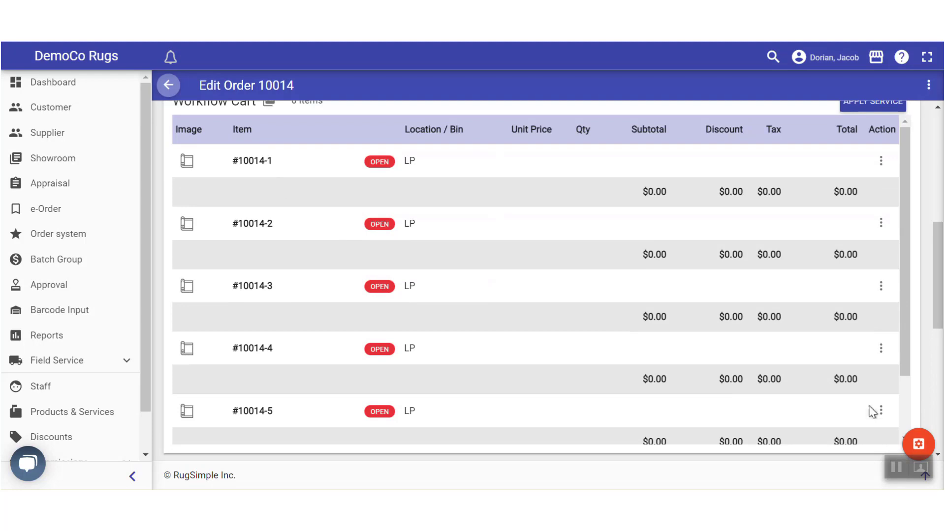
{"action": "mouse_move", "coordinate": [904, 331]}
{"action": "left_mouse_down"}
{"action": "mouse_move", "coordinate": [905, 418]}
{"action": "mouse_move", "coordinate": [910, 328]}
{"action": "left_mouse_up"}
{"action": "scroll", "coordinate": [365, 235], "scroll_direction": "up", "scroll_amount": 2}
{"action": "scroll", "coordinate": [240, 238], "scroll_direction": "down", "scroll_amount": 3}
{"action": "scroll", "coordinate": [239, 232], "scroll_direction": "up", "scroll_amount": 1}
{"action": "scroll", "coordinate": [238, 230], "scroll_direction": "up", "scroll_amount": 2}
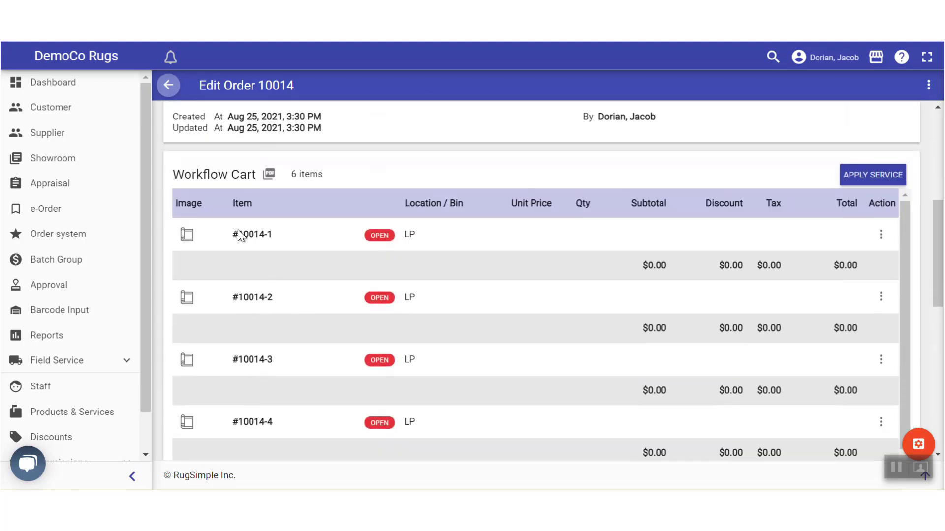
{"action": "scroll", "coordinate": [196, 241], "scroll_direction": "down", "scroll_amount": 2}
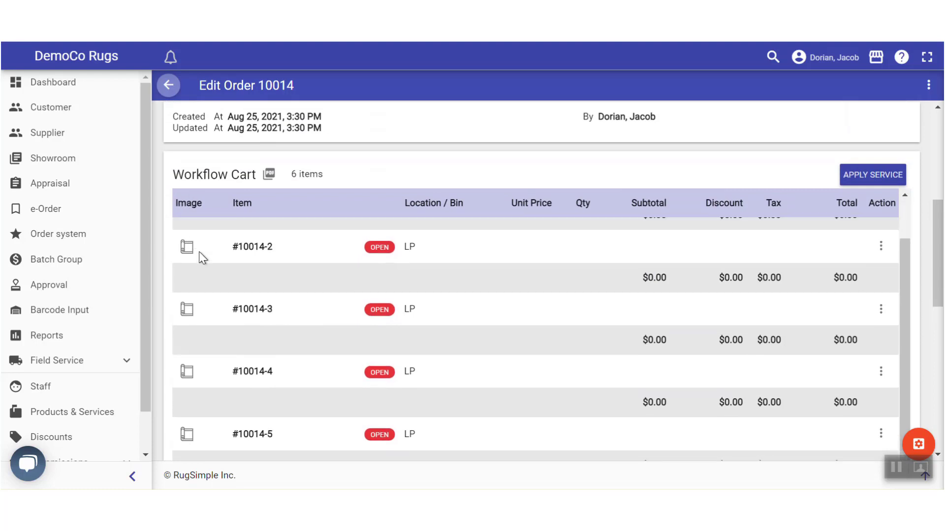
{"action": "scroll", "coordinate": [344, 383], "scroll_direction": "down", "scroll_amount": 2}
{"action": "scroll", "coordinate": [585, 424], "scroll_direction": "down", "scroll_amount": 3}
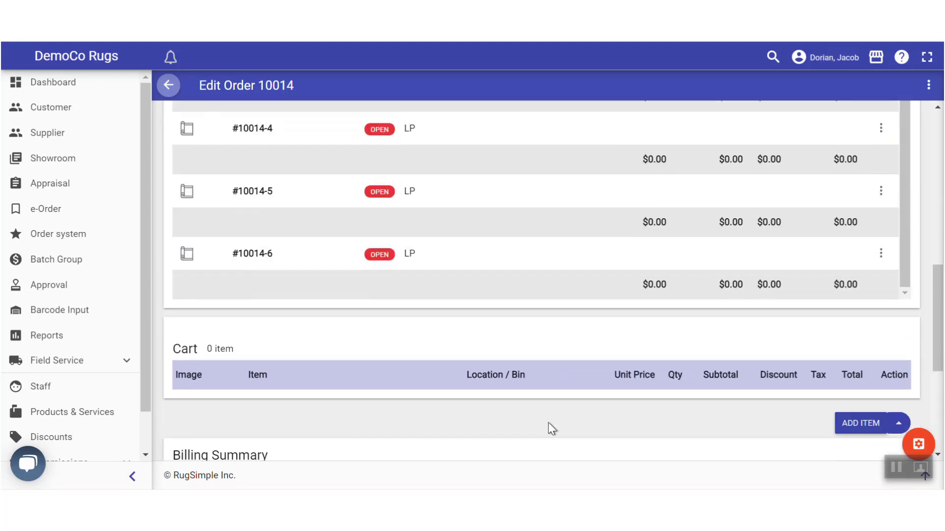
{"action": "scroll", "coordinate": [287, 359], "scroll_direction": "up", "scroll_amount": 5}
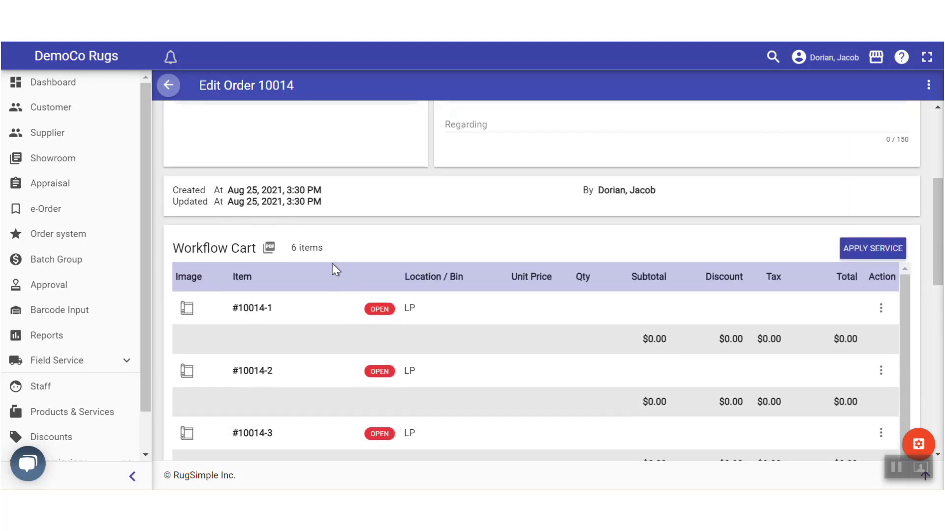
{"action": "scroll", "coordinate": [689, 295], "scroll_direction": "down", "scroll_amount": 5}
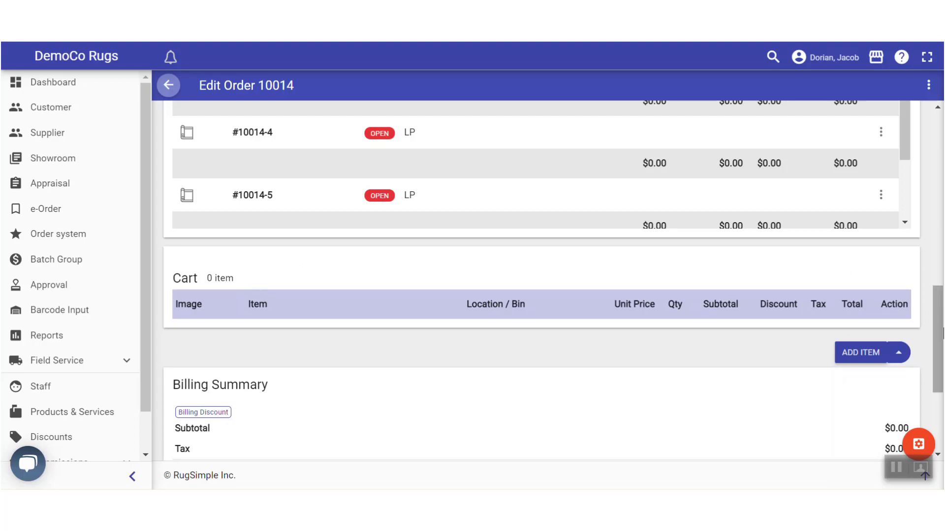
{"action": "left_click_drag", "start_coordinate": [940, 332], "coordinate": [941, 266]}
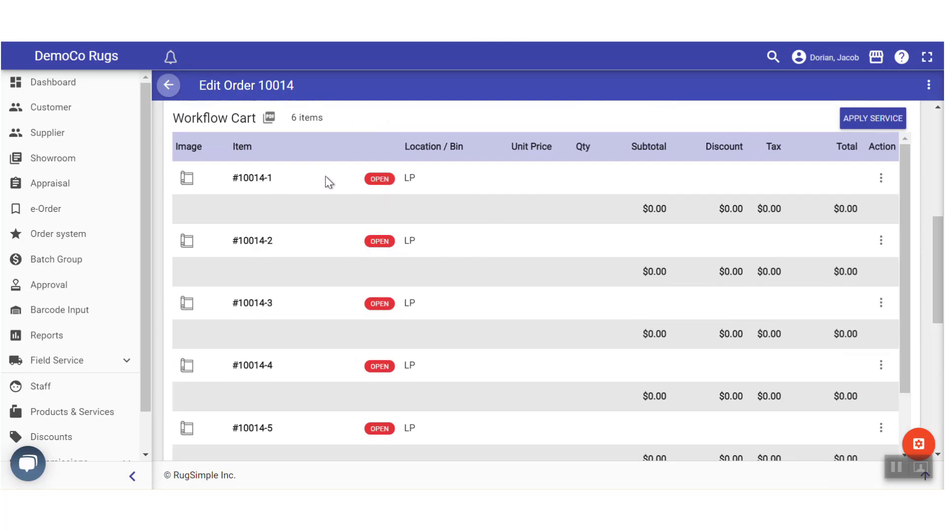
{"action": "scroll", "coordinate": [263, 177], "scroll_direction": "down", "scroll_amount": 2}
{"action": "scroll", "coordinate": [266, 178], "scroll_direction": "up", "scroll_amount": 2}
{"action": "scroll", "coordinate": [265, 178], "scroll_direction": "up", "scroll_amount": 6}
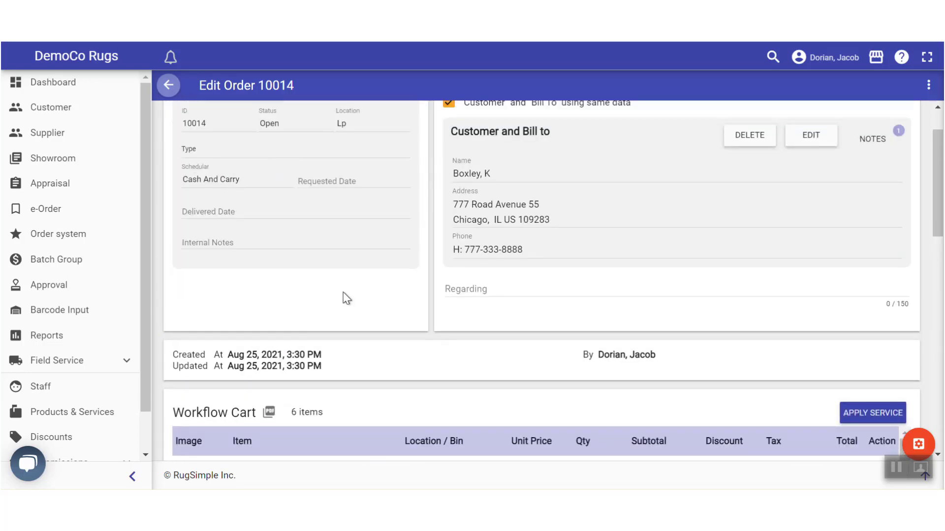
{"action": "scroll", "coordinate": [341, 318], "scroll_direction": "down", "scroll_amount": 5}
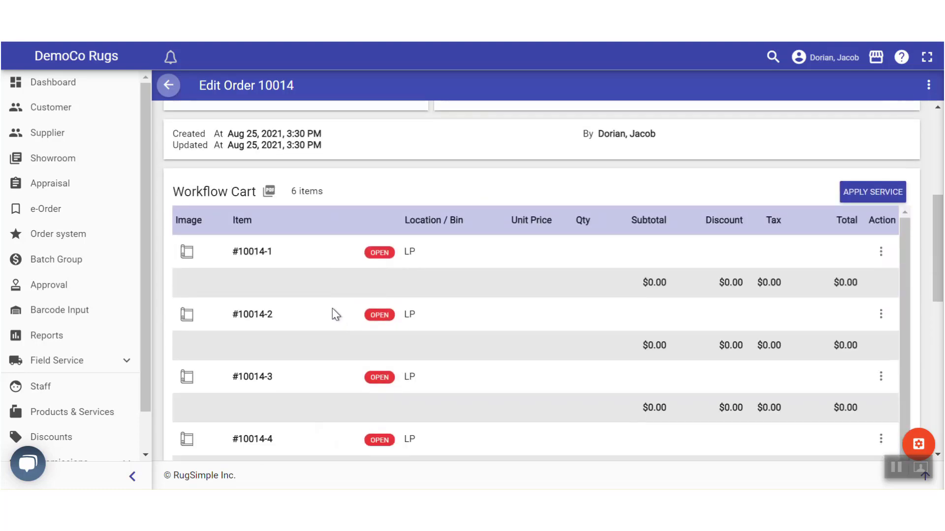
{"action": "scroll", "coordinate": [332, 308], "scroll_direction": "down", "scroll_amount": 1}
{"action": "scroll", "coordinate": [324, 300], "scroll_direction": "up", "scroll_amount": 1}
{"action": "scroll", "coordinate": [323, 302], "scroll_direction": "down", "scroll_amount": 1}
{"action": "scroll", "coordinate": [323, 302], "scroll_direction": "up", "scroll_amount": 1}
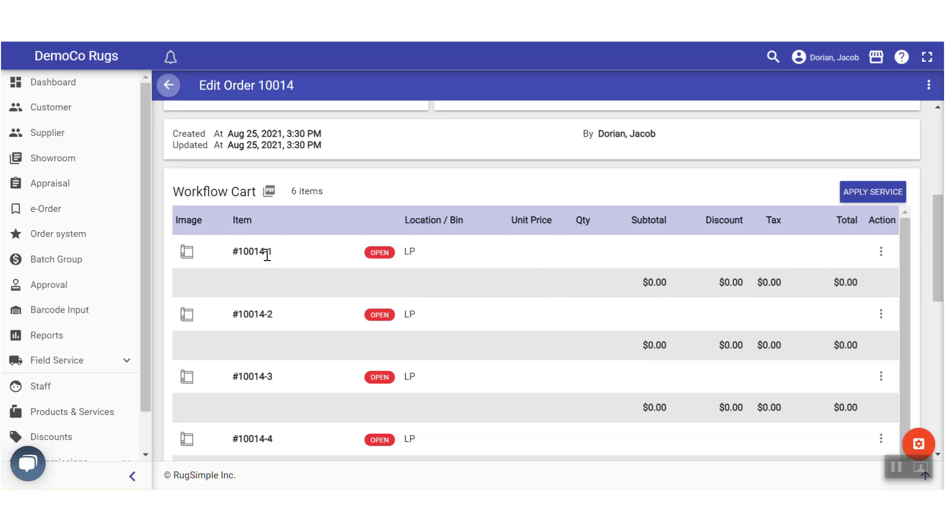
Search 'cle' and apply Cleaning - Standard at $2.25 to all six cart items
{"action": "scroll", "coordinate": [283, 254], "scroll_direction": "down", "scroll_amount": 2}
{"action": "scroll", "coordinate": [301, 370], "scroll_direction": "up", "scroll_amount": 2}
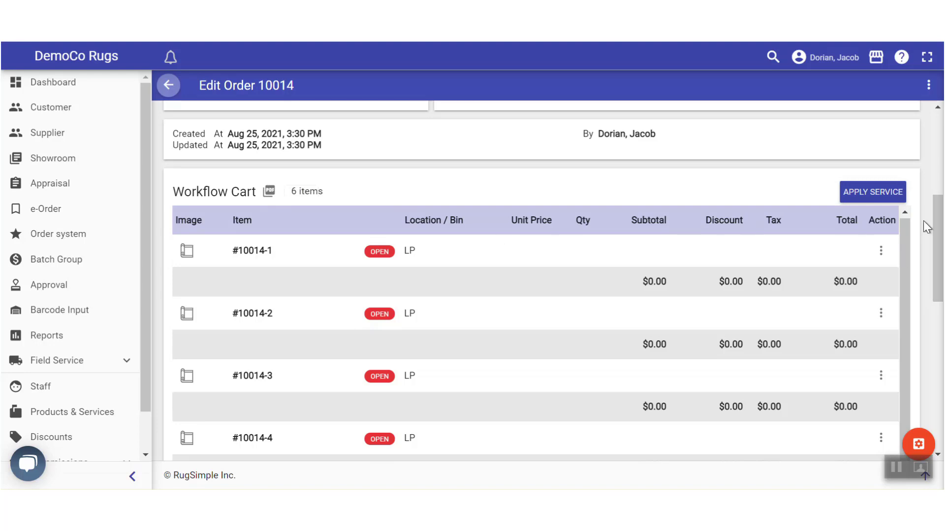
{"action": "left_click", "coordinate": [848, 198]}
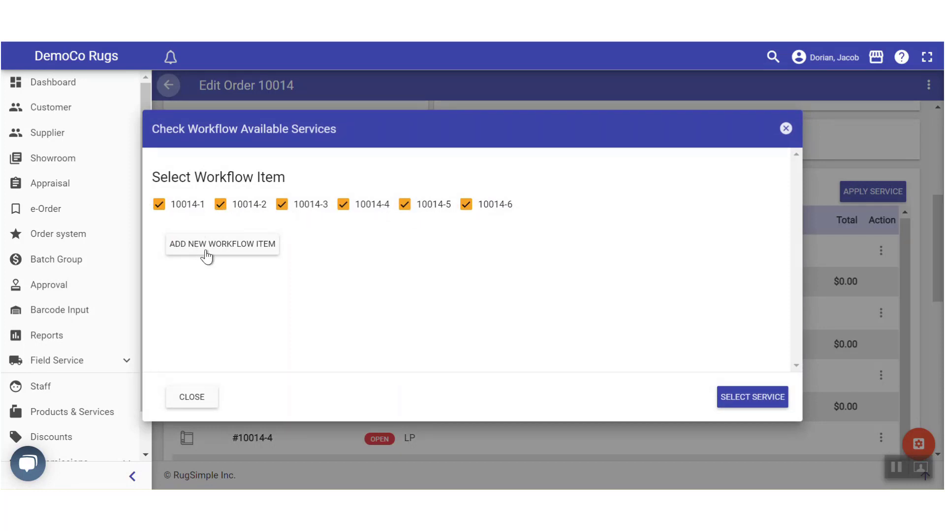
{"action": "left_click", "coordinate": [752, 397]}
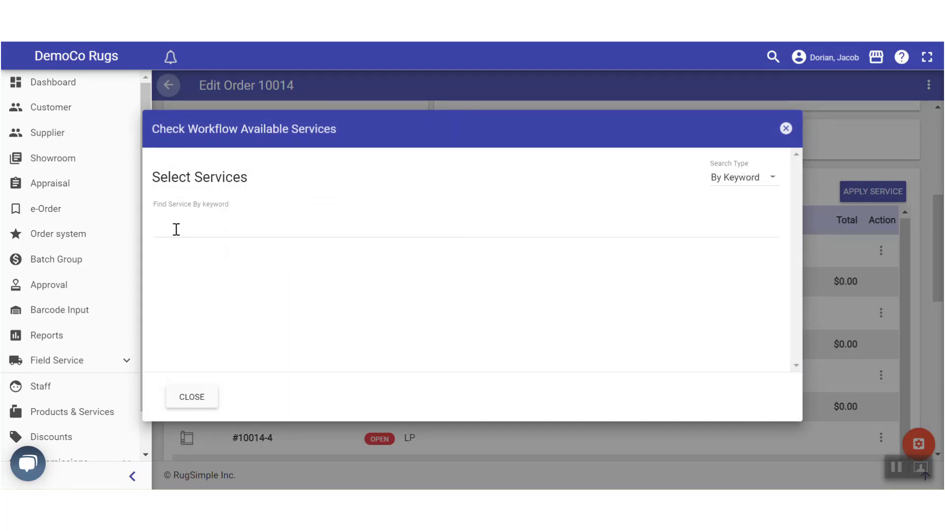
{"action": "left_click", "coordinate": [174, 230]}
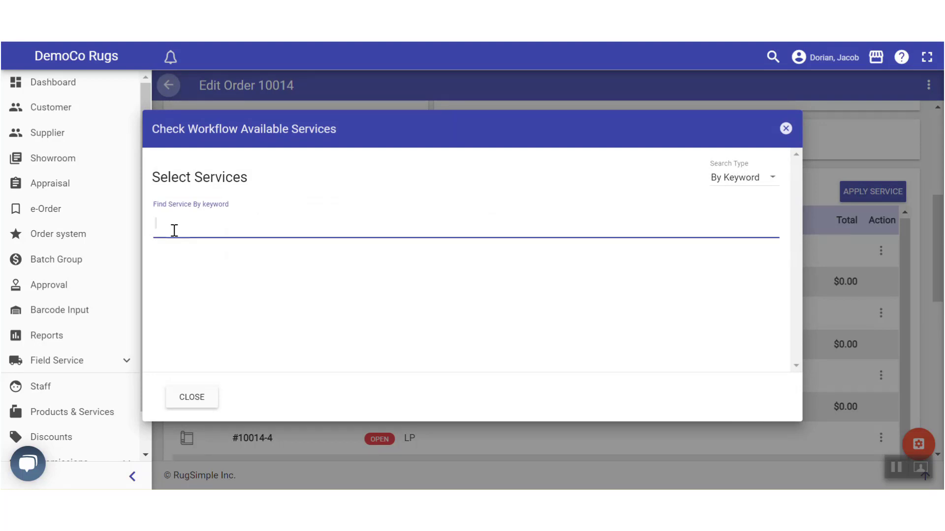
{"action": "type", "text": "cle"}
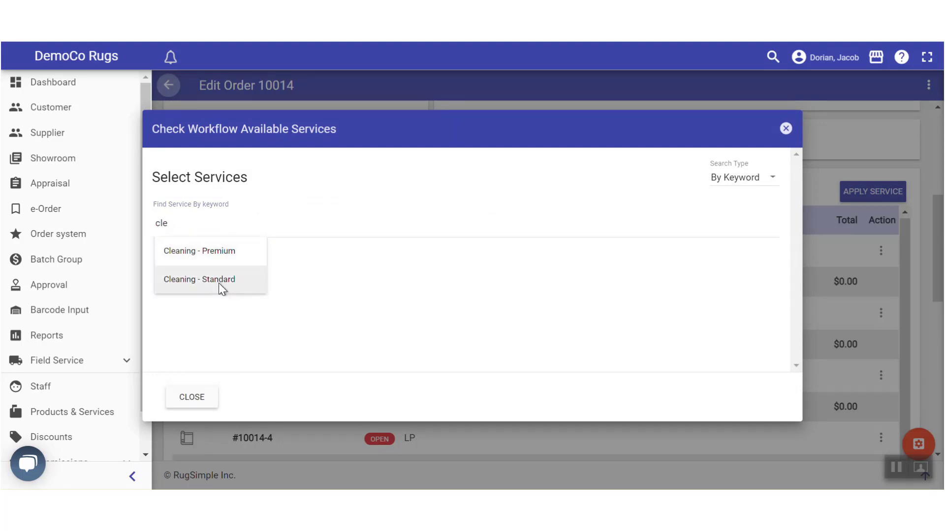
{"action": "left_click", "coordinate": [219, 280]}
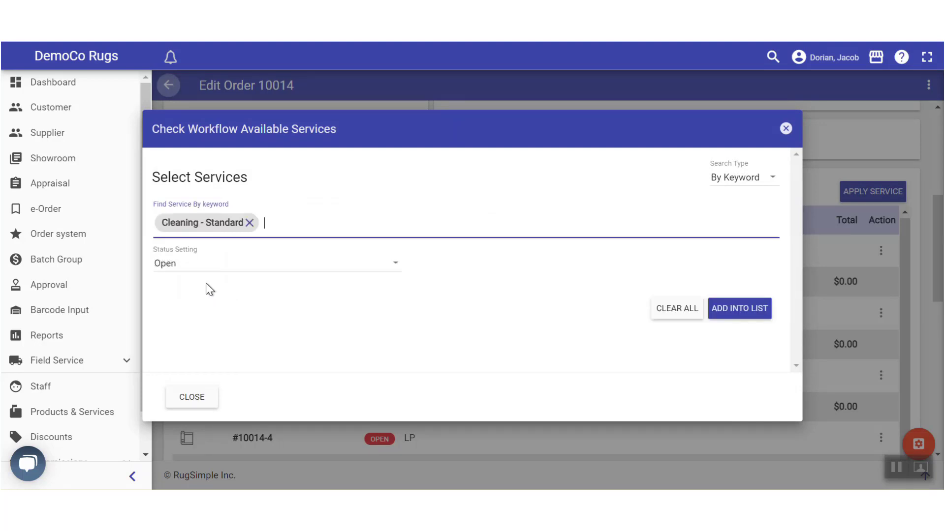
{"action": "left_click", "coordinate": [735, 310]}
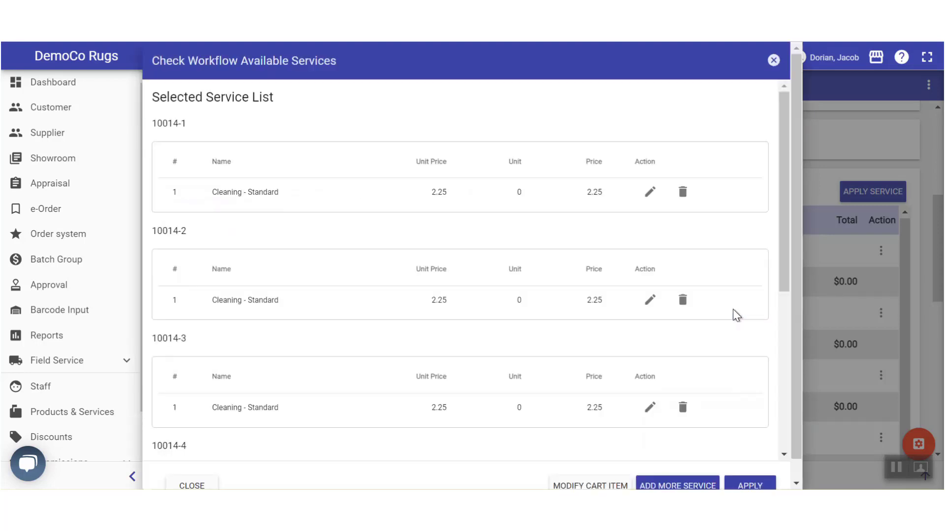
{"action": "scroll", "coordinate": [784, 143], "scroll_direction": "down", "scroll_amount": 2}
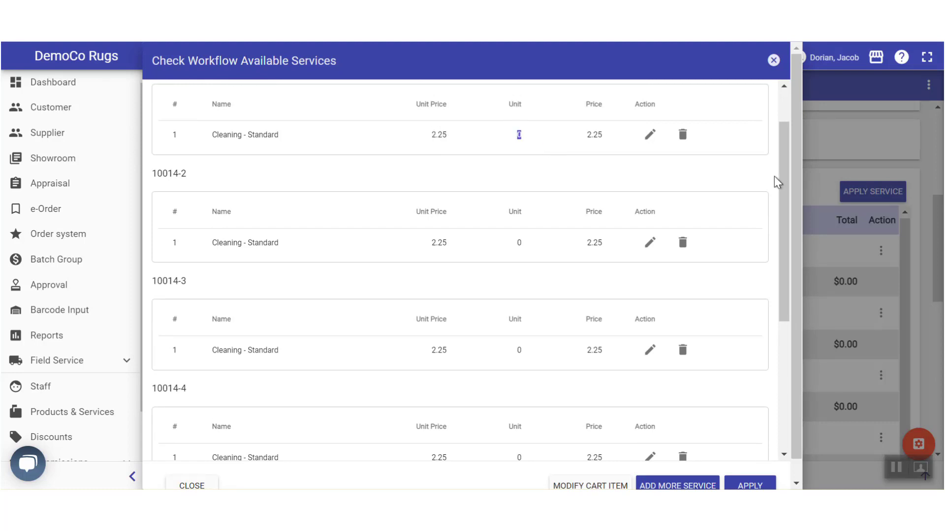
{"action": "scroll", "coordinate": [784, 185], "scroll_direction": "down", "scroll_amount": 5}
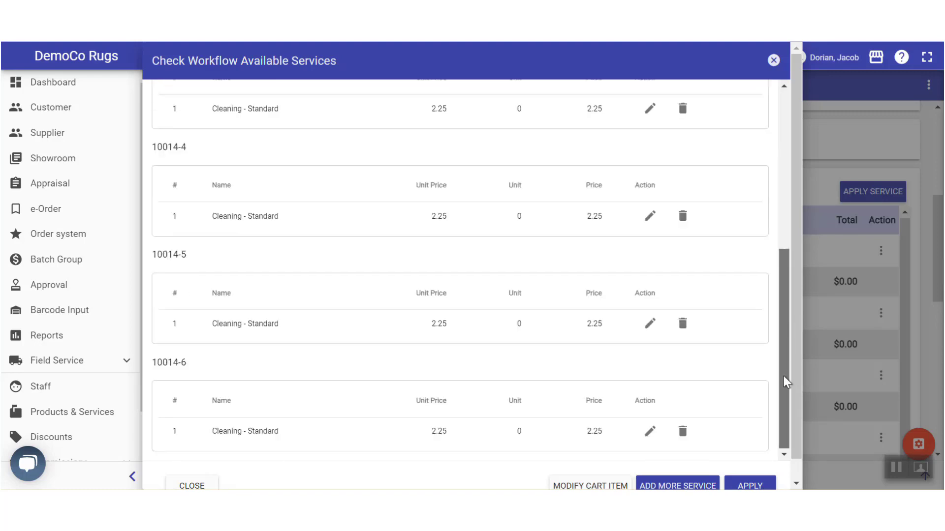
{"action": "left_click", "coordinate": [748, 486]}
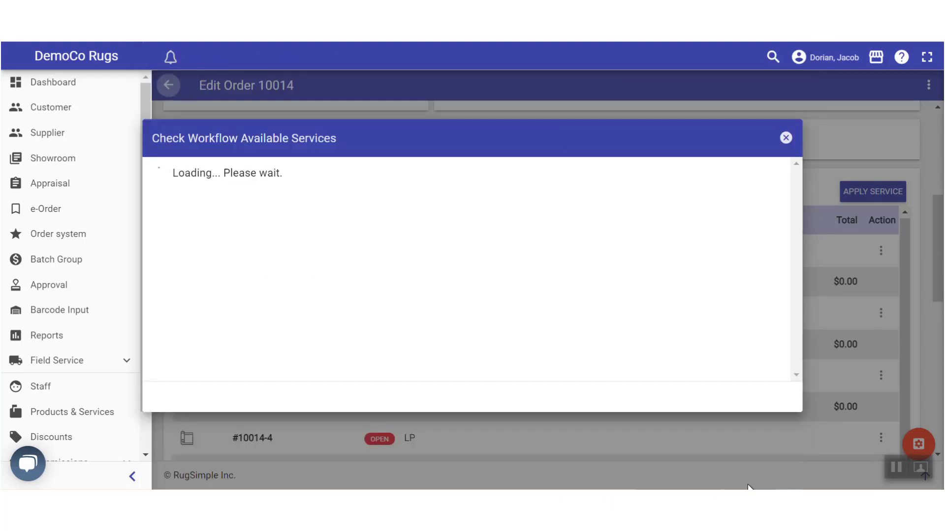
{"action": "left_click", "coordinate": [750, 473]}
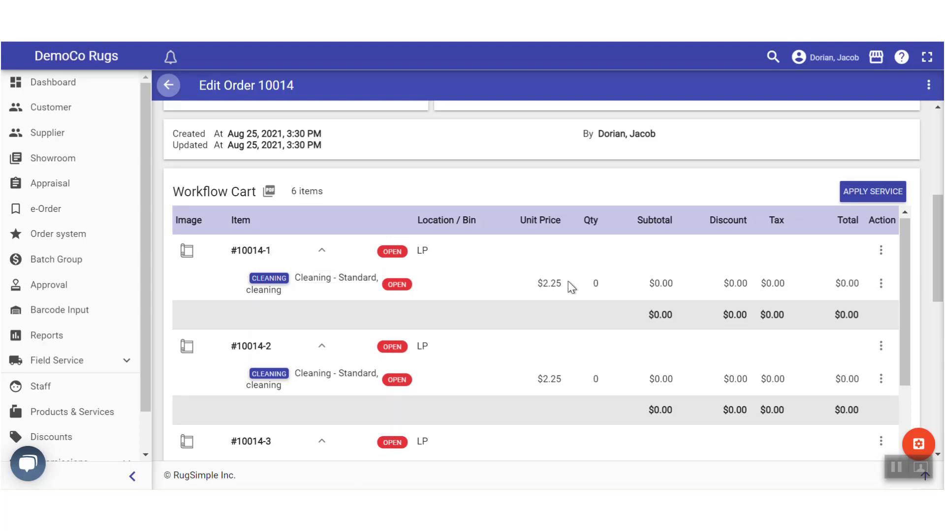
Check the first cleaning line's quantity, then dismiss the service dialog unchanged
{"action": "left_click", "coordinate": [594, 284]}
{"action": "left_click_drag", "start_coordinate": [908, 258], "coordinate": [909, 267]}
{"action": "scroll", "coordinate": [908, 266], "scroll_direction": "up", "scroll_amount": 1}
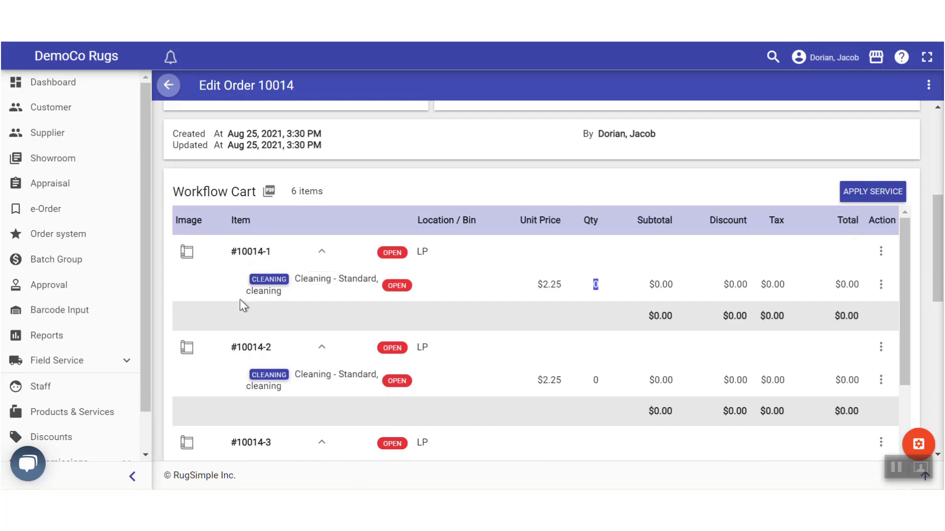
{"action": "scroll", "coordinate": [251, 300], "scroll_direction": "down", "scroll_amount": 6}
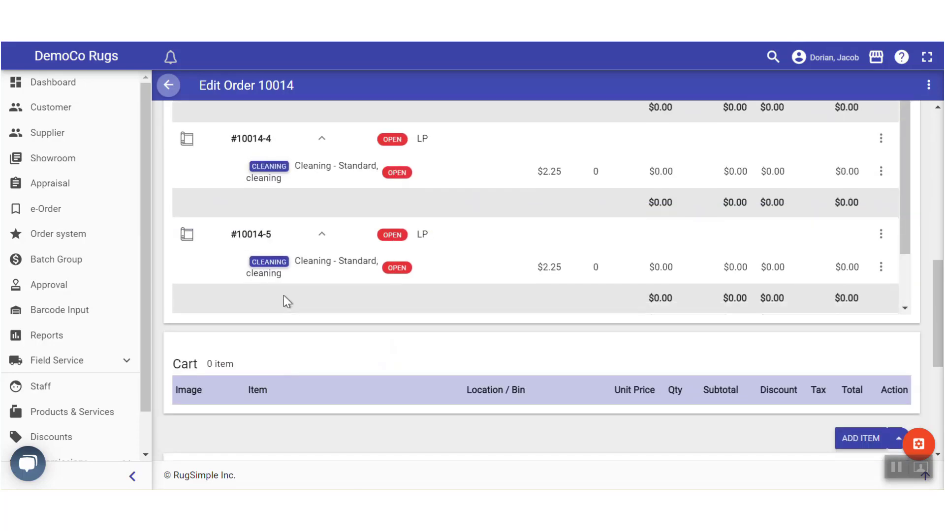
{"action": "scroll", "coordinate": [710, 270], "scroll_direction": "up", "scroll_amount": 10}
{"action": "scroll", "coordinate": [819, 331], "scroll_direction": "down", "scroll_amount": 4}
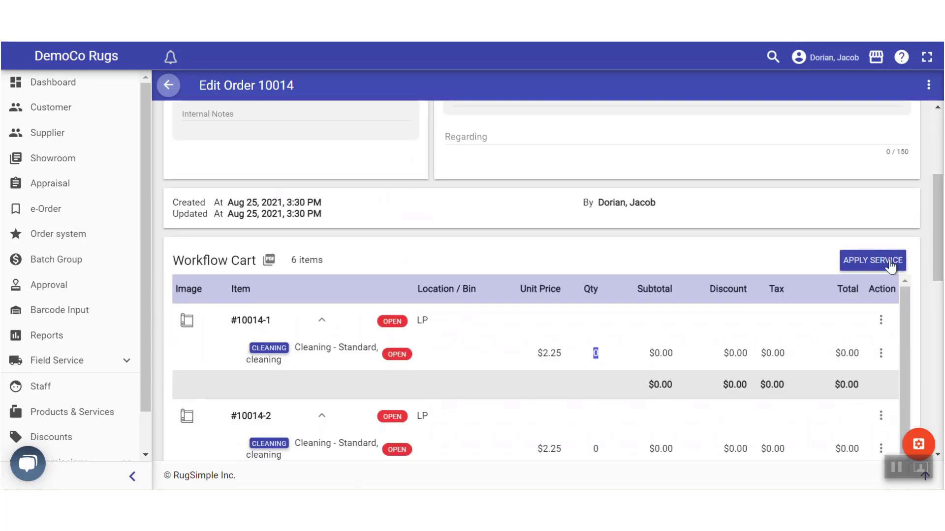
{"action": "left_click", "coordinate": [889, 264]}
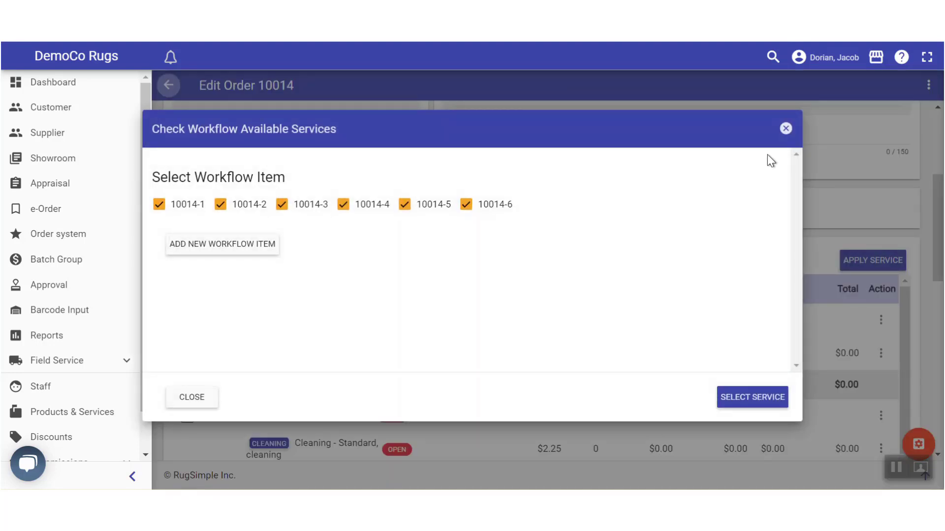
{"action": "left_click", "coordinate": [785, 129]}
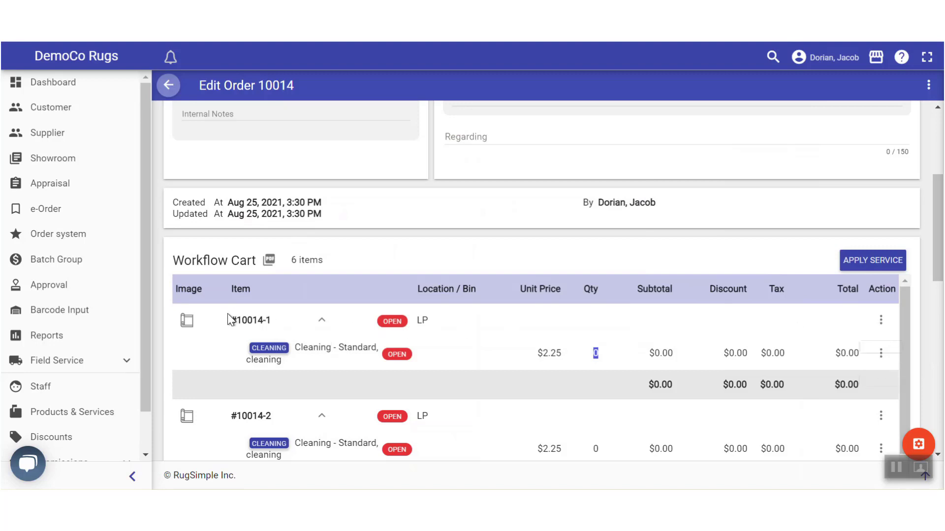
Look up item #10014-1's available services, then reselect all six items for a new service
{"action": "left_click", "coordinate": [880, 320]}
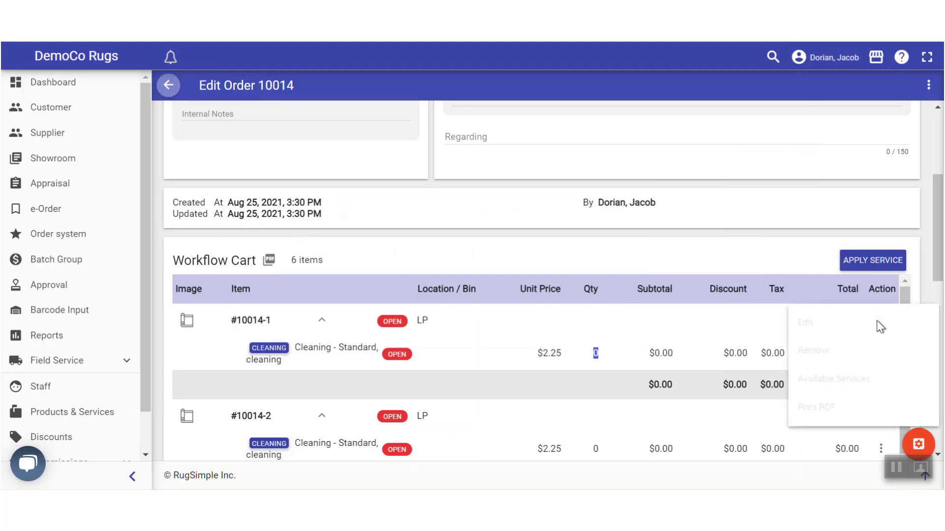
{"action": "left_click", "coordinate": [817, 380]}
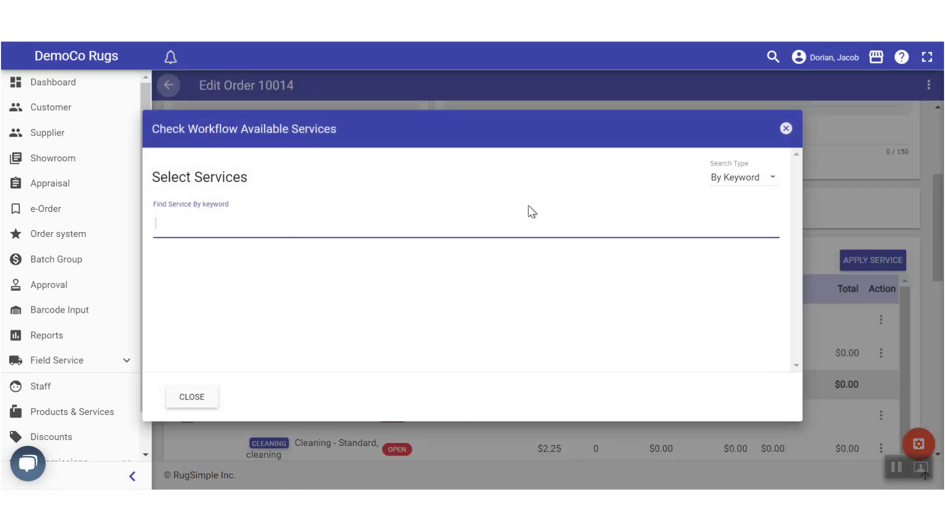
{"action": "left_click", "coordinate": [786, 129]}
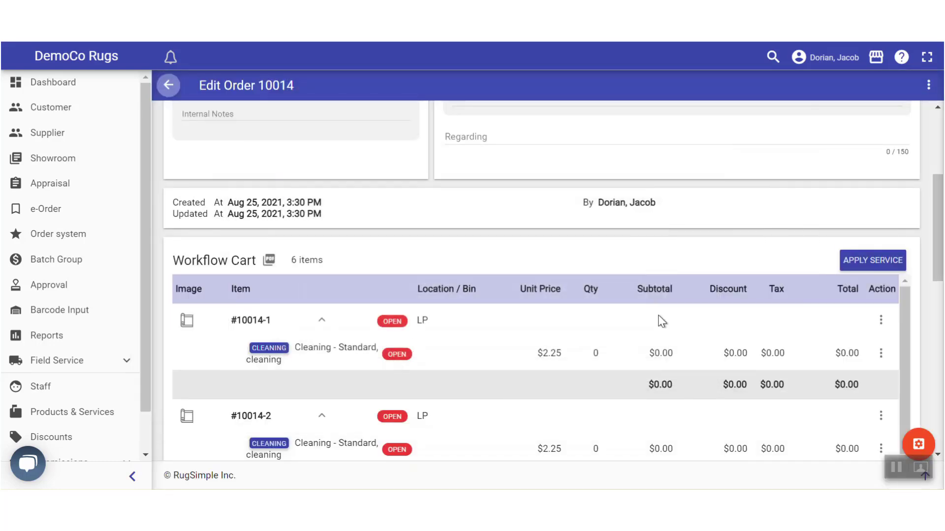
{"action": "left_click", "coordinate": [865, 265]}
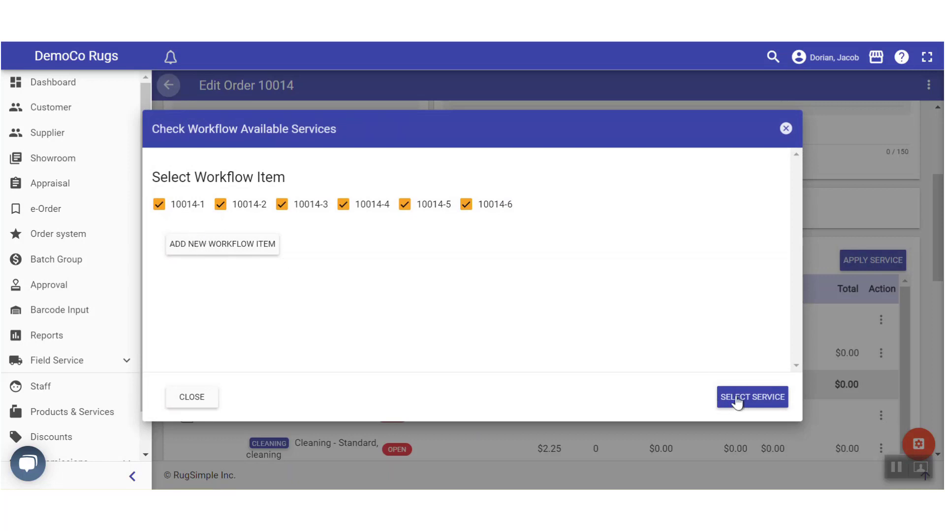
Apply Stain Protection at $0.55 to items 10014-1 through 10014-5, excluding 10014-6
{"action": "left_click", "coordinate": [465, 205]}
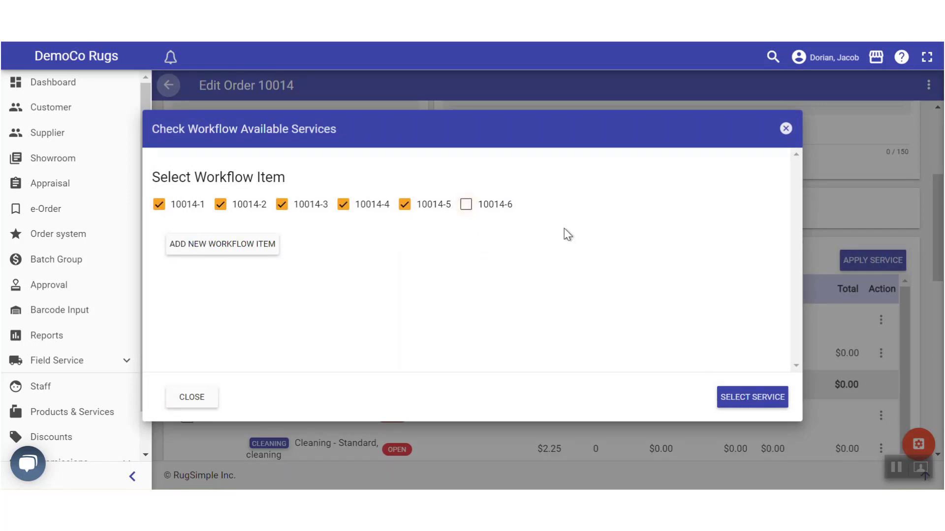
{"action": "left_click", "coordinate": [738, 400]}
{"action": "left_click", "coordinate": [235, 235]}
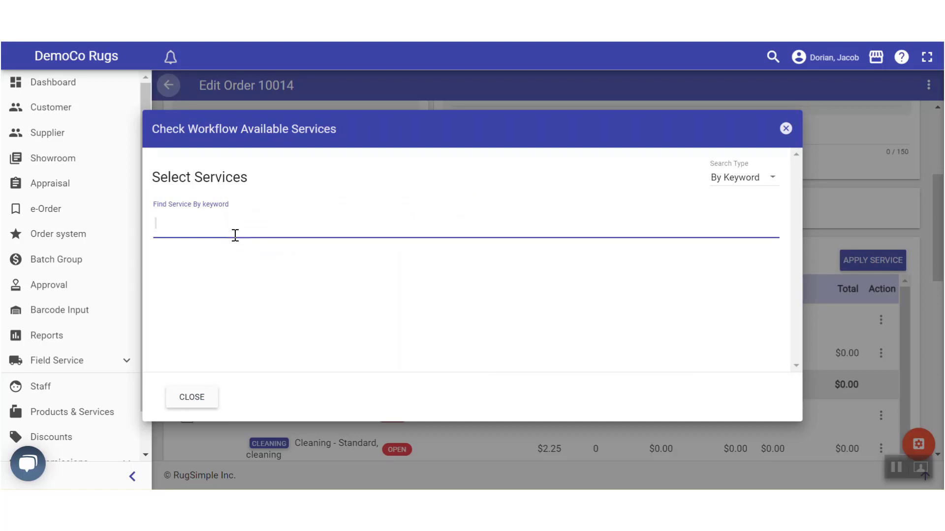
{"action": "type", "text": "stain"}
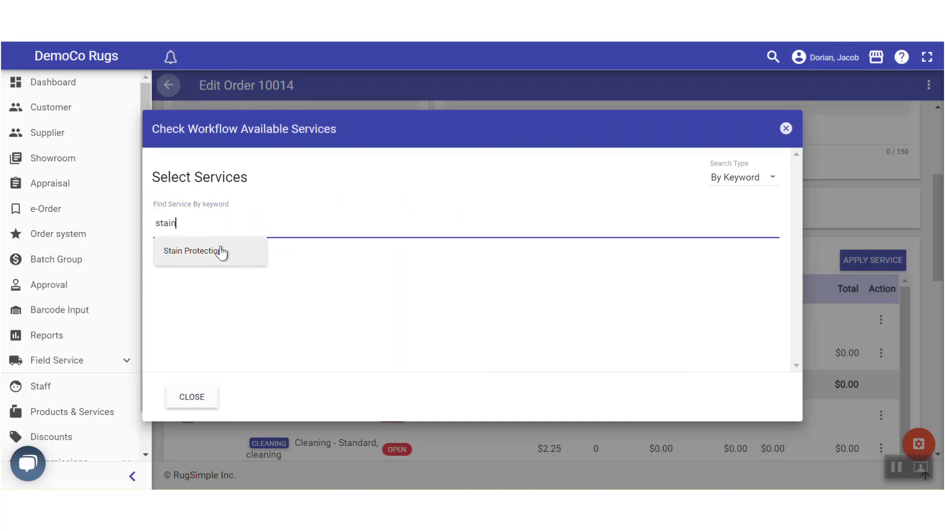
{"action": "left_click", "coordinate": [220, 251]}
{"action": "left_click", "coordinate": [738, 309]}
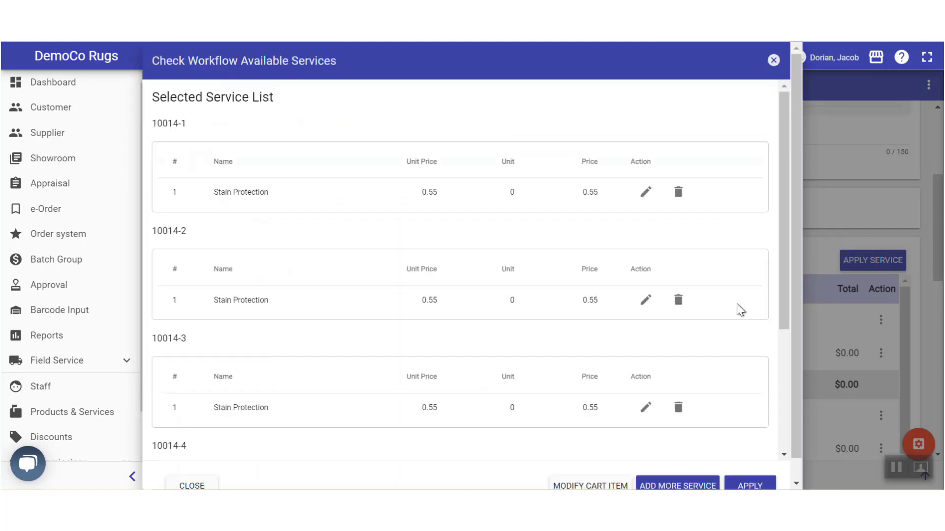
{"action": "scroll", "coordinate": [611, 289], "scroll_direction": "down", "scroll_amount": 4}
{"action": "scroll", "coordinate": [733, 468], "scroll_direction": "down", "scroll_amount": 1}
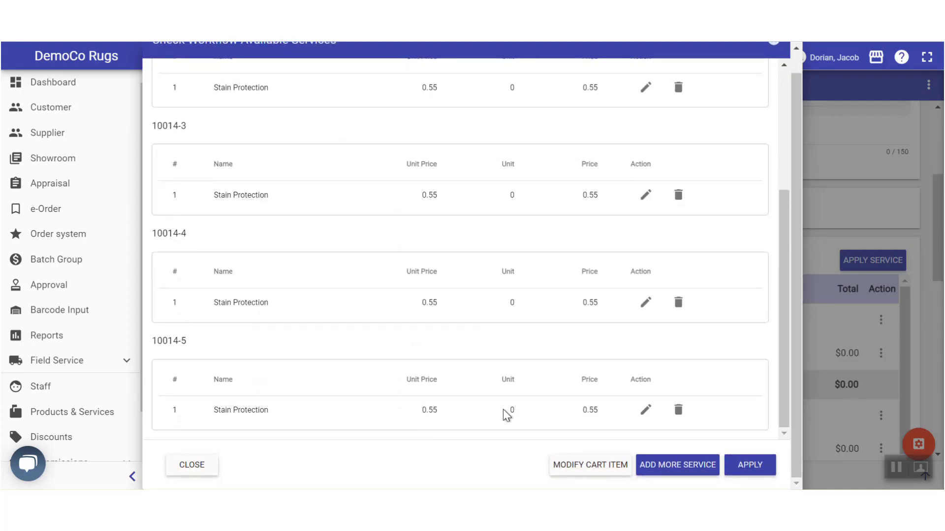
{"action": "left_click", "coordinate": [753, 467]}
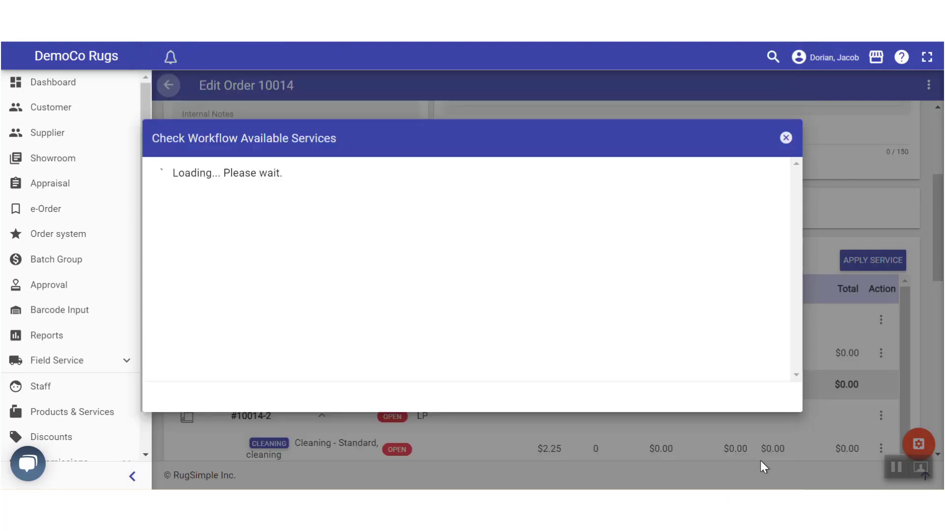
{"action": "left_click", "coordinate": [734, 484]}
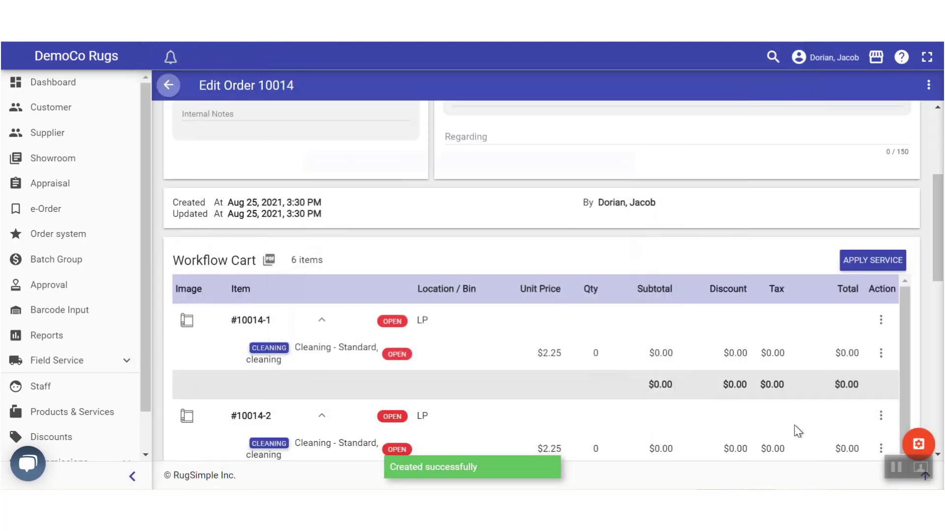
Open the Update Workflow Item form for cart item #10014-1 from its Action menu
{"action": "scroll", "coordinate": [941, 266], "scroll_direction": "down", "scroll_amount": 1}
{"action": "scroll", "coordinate": [942, 266], "scroll_direction": "down", "scroll_amount": 2}
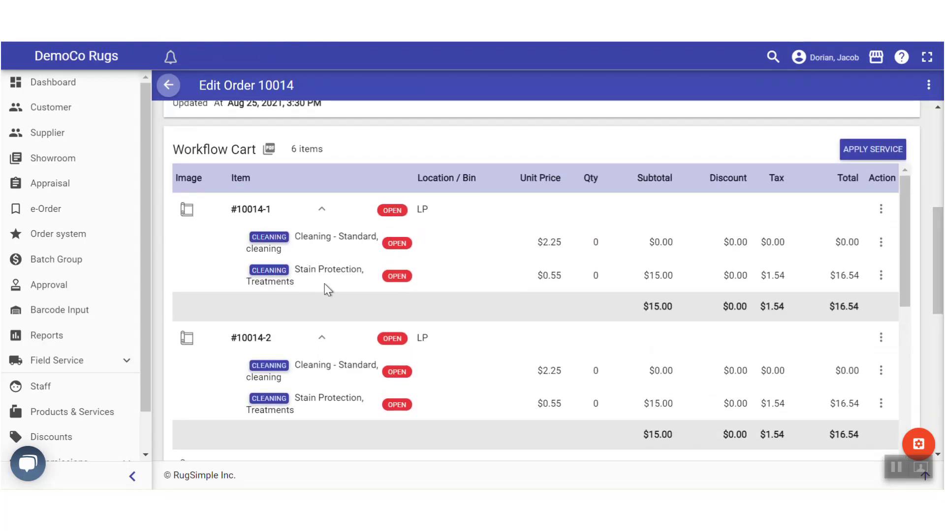
{"action": "scroll", "coordinate": [393, 282], "scroll_direction": "down", "scroll_amount": 3}
{"action": "scroll", "coordinate": [392, 282], "scroll_direction": "down", "scroll_amount": 5}
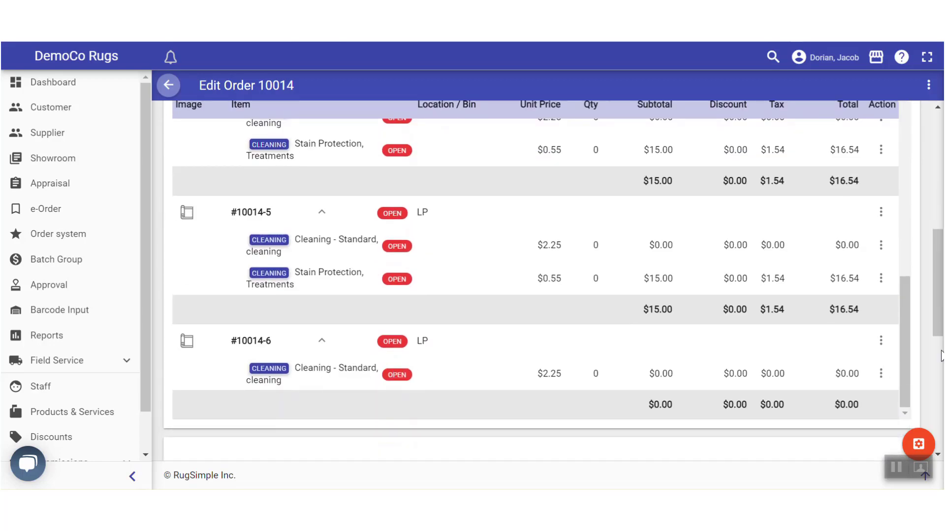
{"action": "left_click_drag", "start_coordinate": [906, 337], "coordinate": [909, 159]}
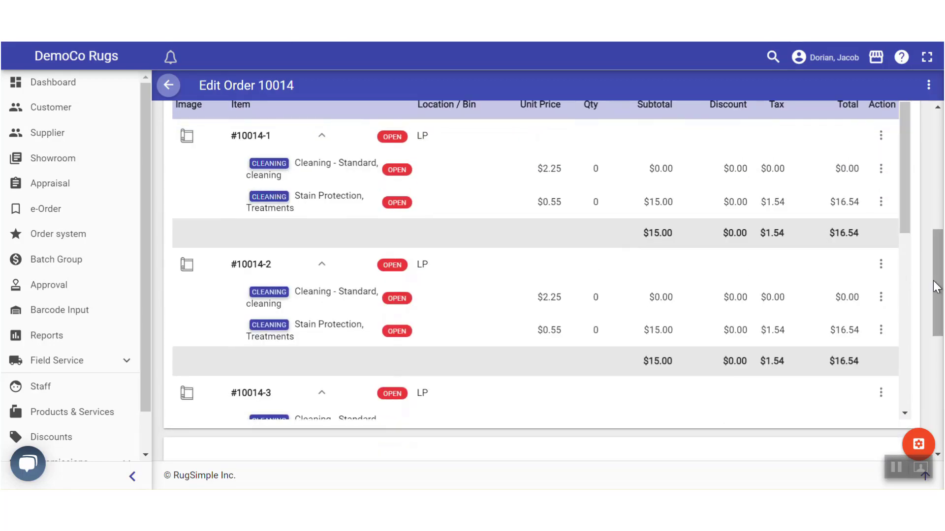
{"action": "left_click_drag", "start_coordinate": [937, 287], "coordinate": [937, 236]}
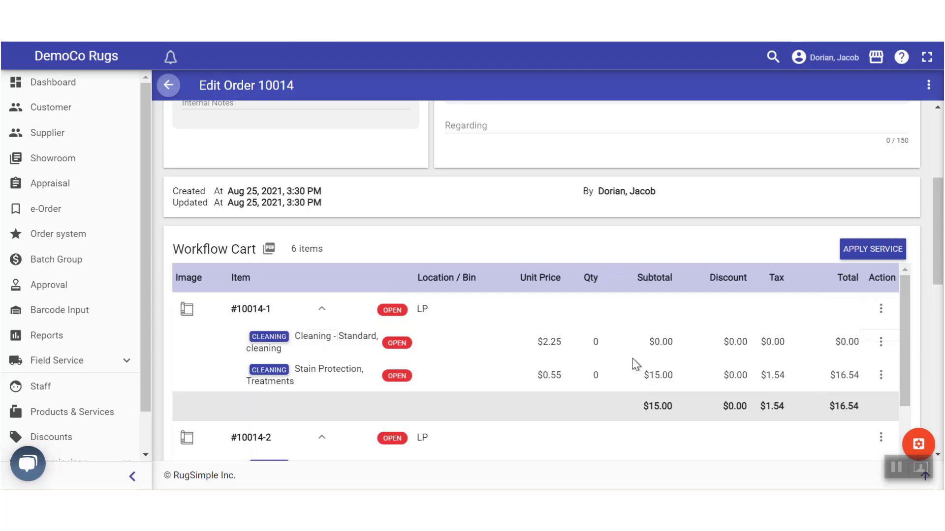
{"action": "left_click", "coordinate": [880, 310]}
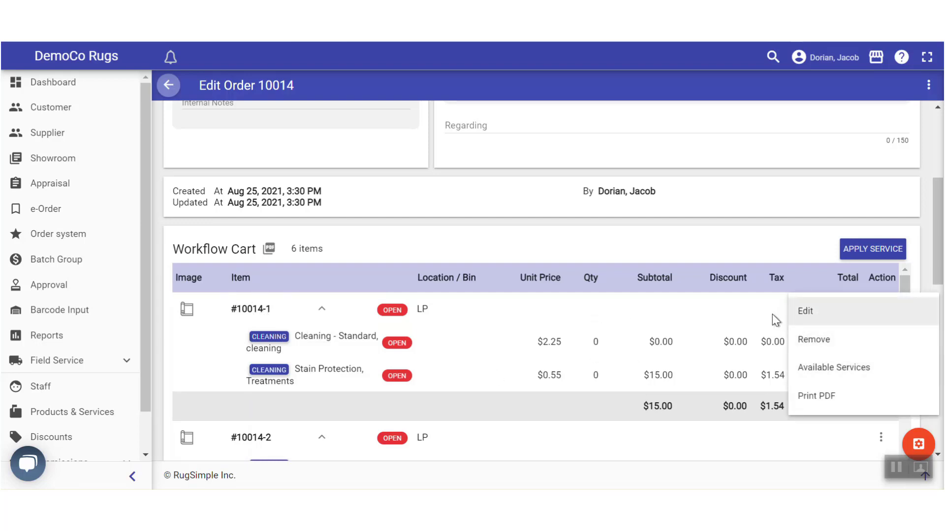
{"action": "left_click", "coordinate": [812, 310]}
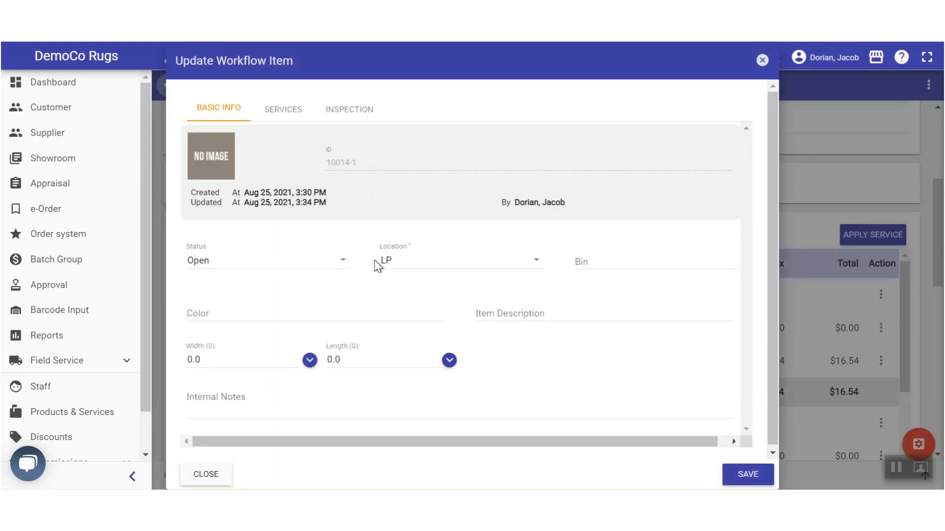
Enter Red as the rug's colour and Bokhara as its item description
{"action": "left_click", "coordinate": [208, 311]}
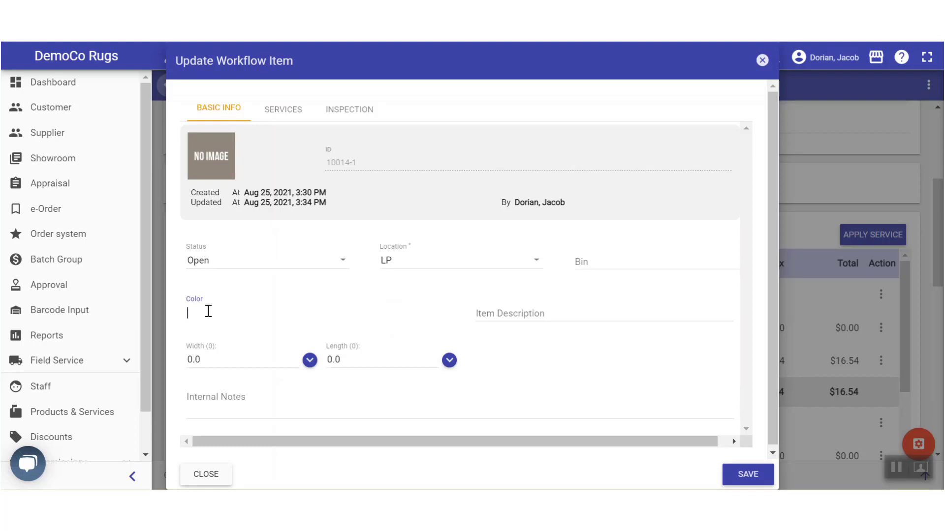
{"action": "left_click_drag", "start_coordinate": [208, 311], "coordinate": [510, 305]}
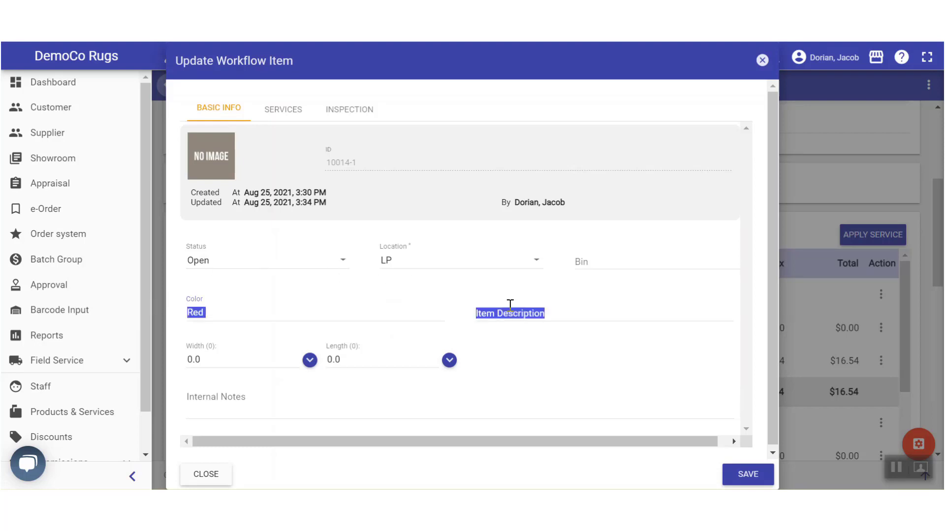
{"action": "left_click", "coordinate": [508, 307]}
{"action": "type", "text": "Bokhara"}
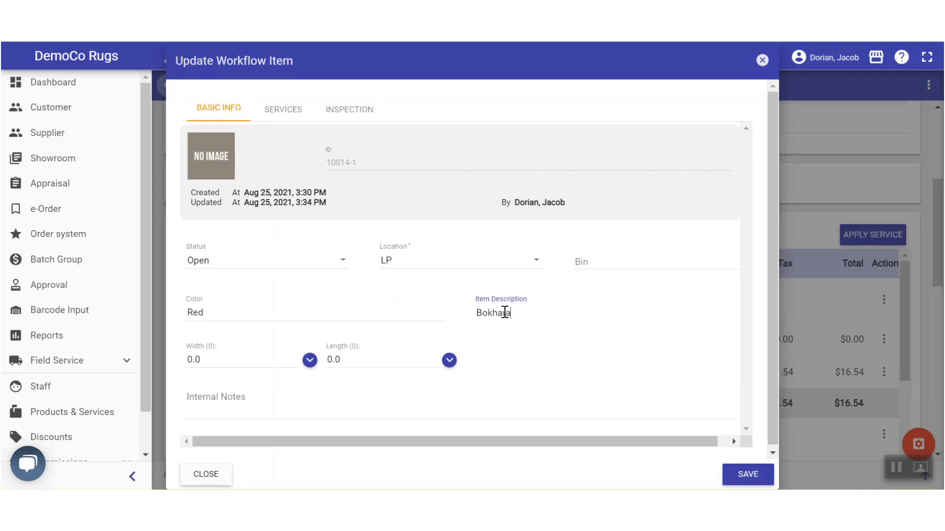
{"action": "right_click", "coordinate": [216, 372]}
Set width 5.7 and length 8.6, then save item #10014-1
{"action": "left_click", "coordinate": [205, 366]}
{"action": "left_click_drag", "start_coordinate": [205, 365], "coordinate": [157, 365]}
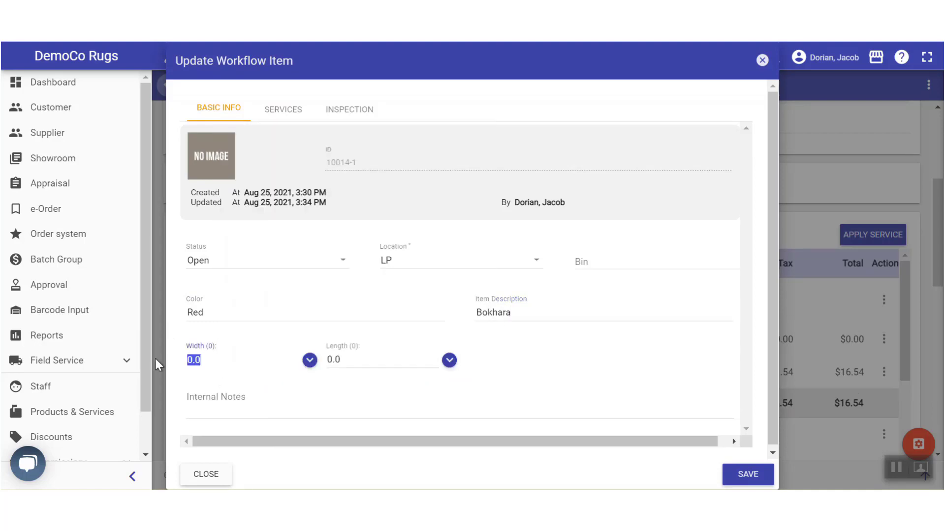
{"action": "type", "text": "5.7"}
{"action": "left_click", "coordinate": [227, 348]}
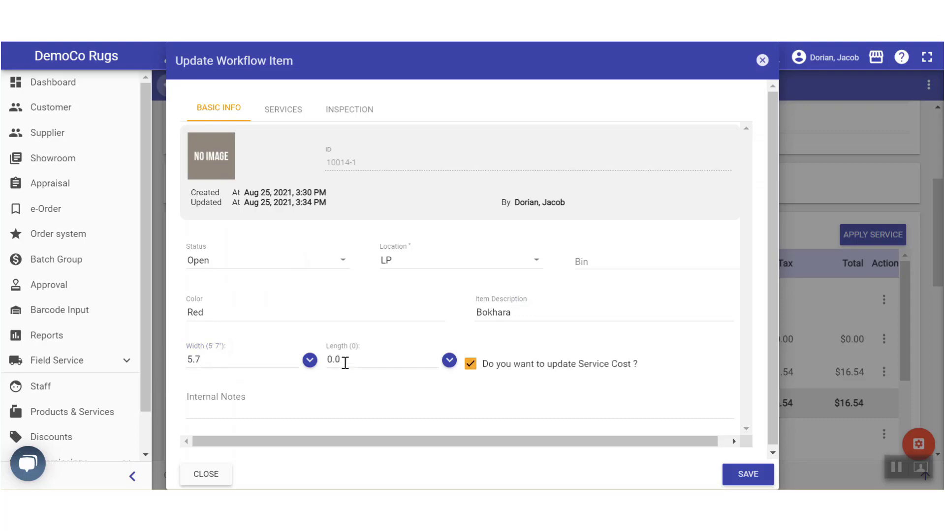
{"action": "left_click_drag", "start_coordinate": [343, 361], "coordinate": [323, 369]}
{"action": "type", "text": "8.6"}
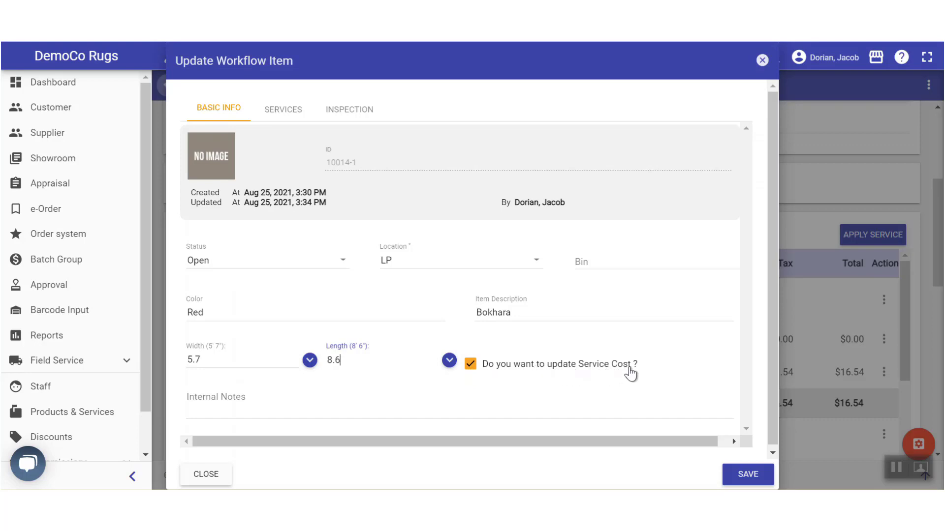
{"action": "scroll", "coordinate": [560, 378], "scroll_direction": "down", "scroll_amount": 1}
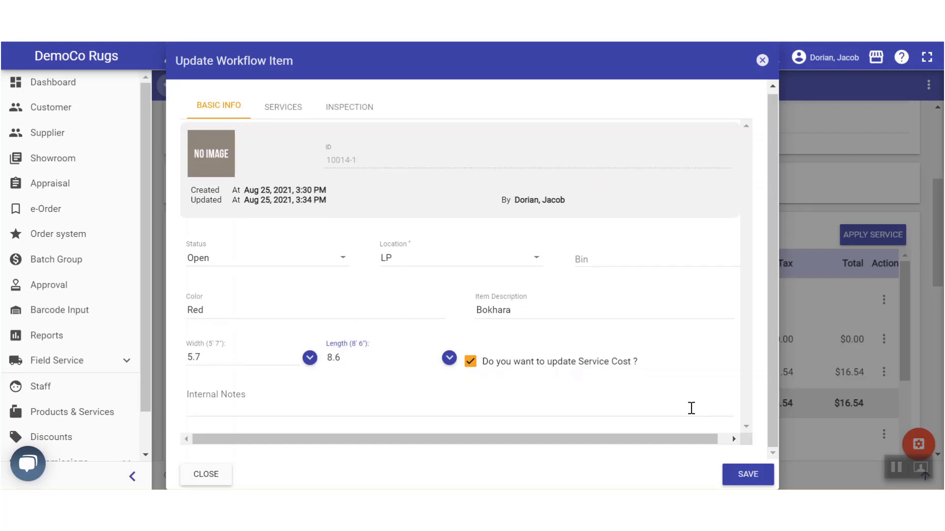
{"action": "left_click", "coordinate": [745, 475]}
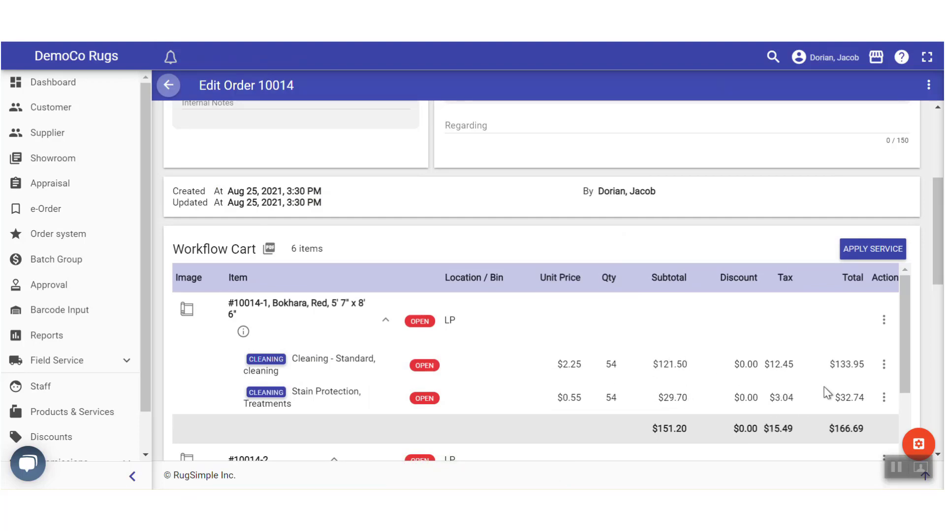
Open the edit form for cart item #10014-2
{"action": "scroll", "coordinate": [825, 386], "scroll_direction": "down", "scroll_amount": 3}
{"action": "scroll", "coordinate": [902, 367], "scroll_direction": "up", "scroll_amount": 3}
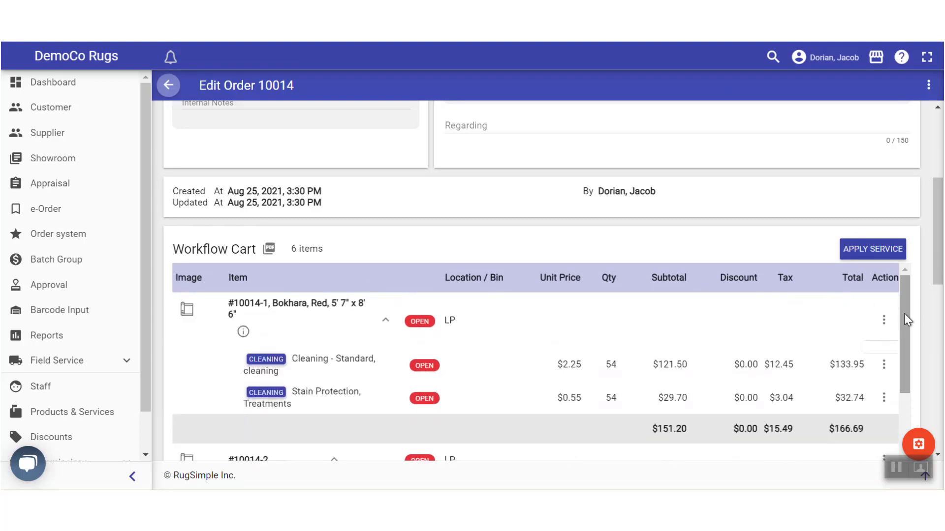
{"action": "left_click_drag", "start_coordinate": [904, 314], "coordinate": [903, 288]}
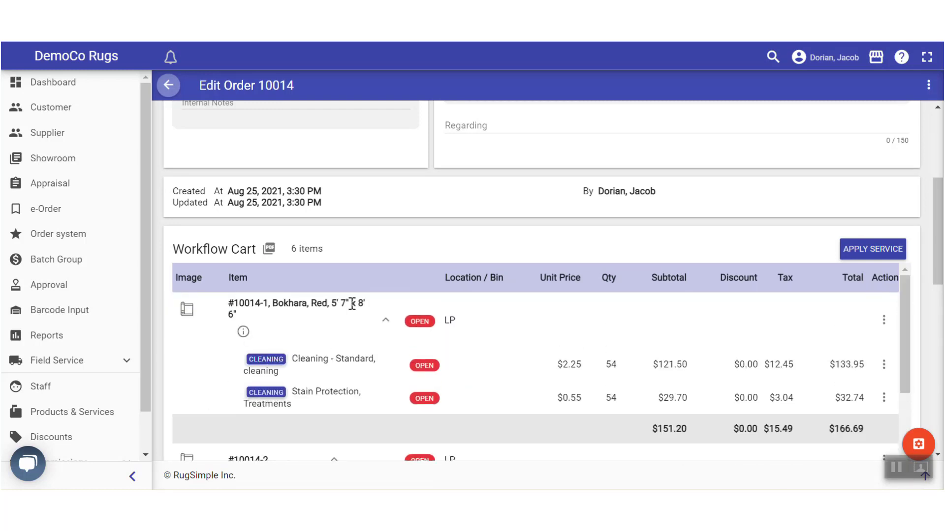
{"action": "left_click_drag", "start_coordinate": [907, 298], "coordinate": [908, 346]}
{"action": "left_click", "coordinate": [884, 336]}
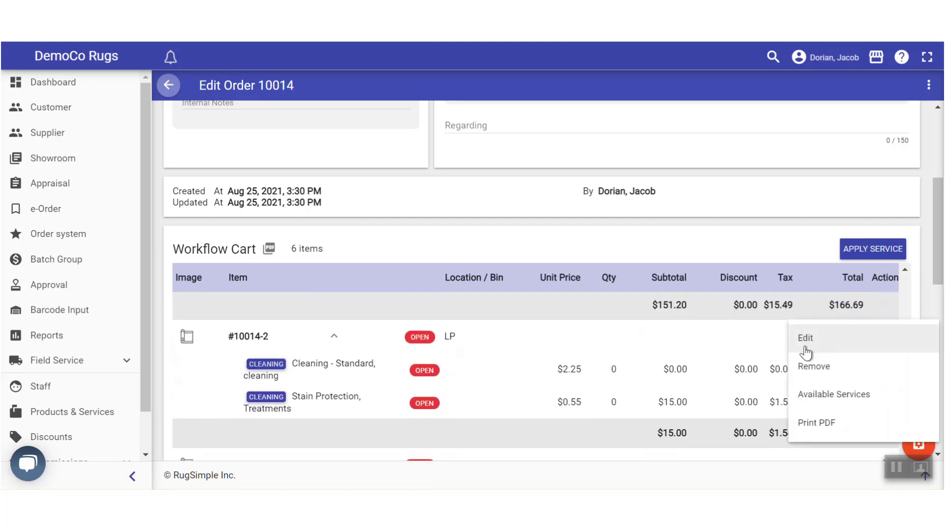
{"action": "left_click", "coordinate": [805, 338]}
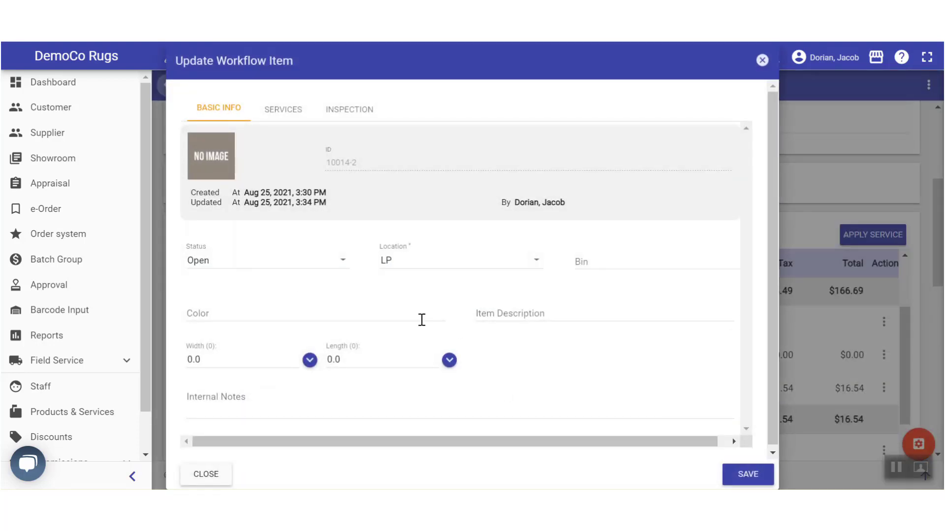
Enter colour Blue, description Kerman, width 10.2 and length 14
{"action": "left_click", "coordinate": [201, 311]}
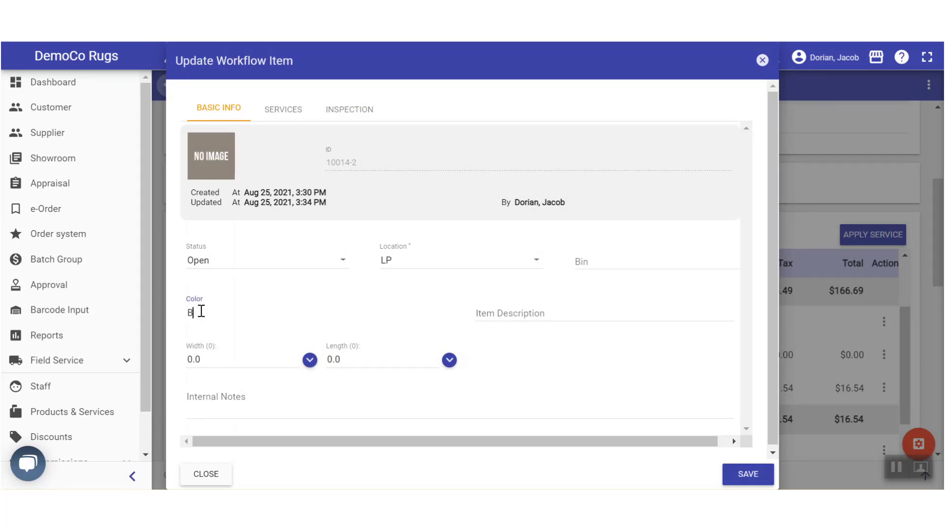
{"action": "left_click", "coordinate": [532, 312]}
{"action": "type", "text": "Kerman"}
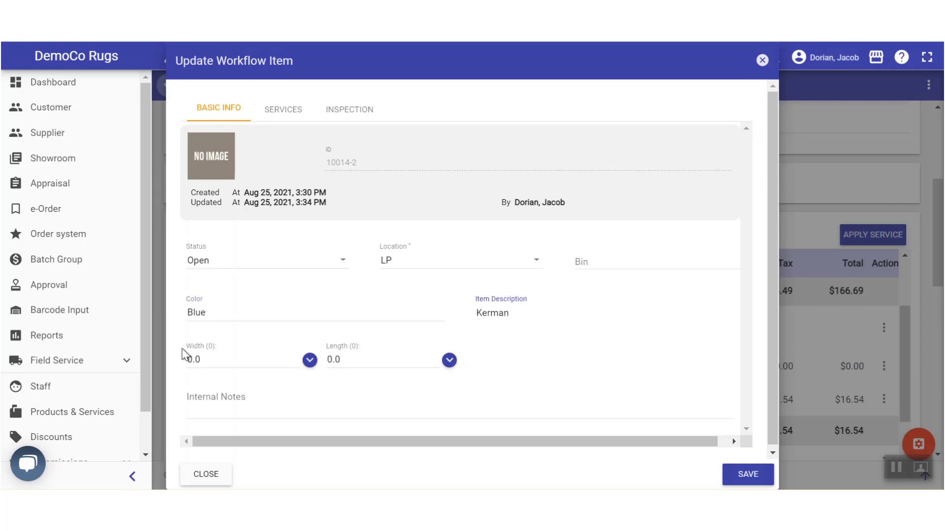
{"action": "key", "text": "Tab"}
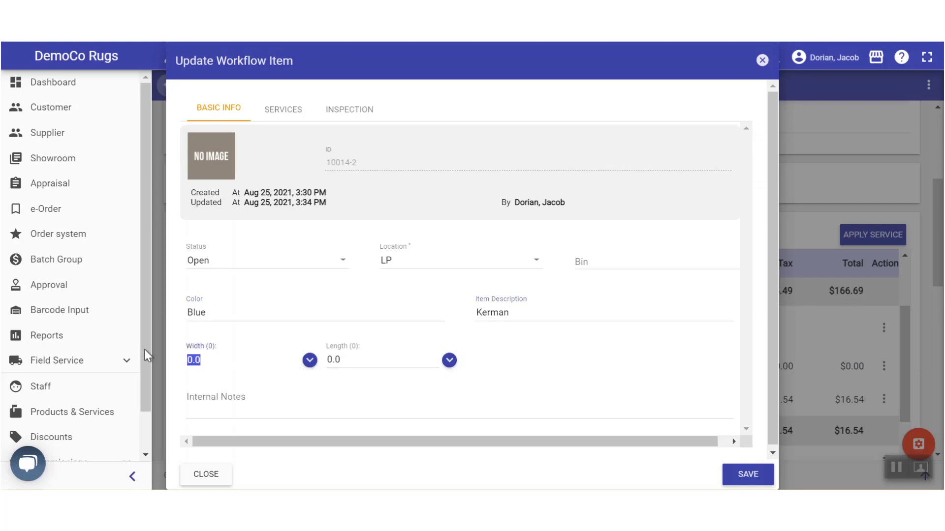
{"action": "type", "text": "10.2"}
{"action": "key", "text": "Tab"}
{"action": "type", "text": "1"}
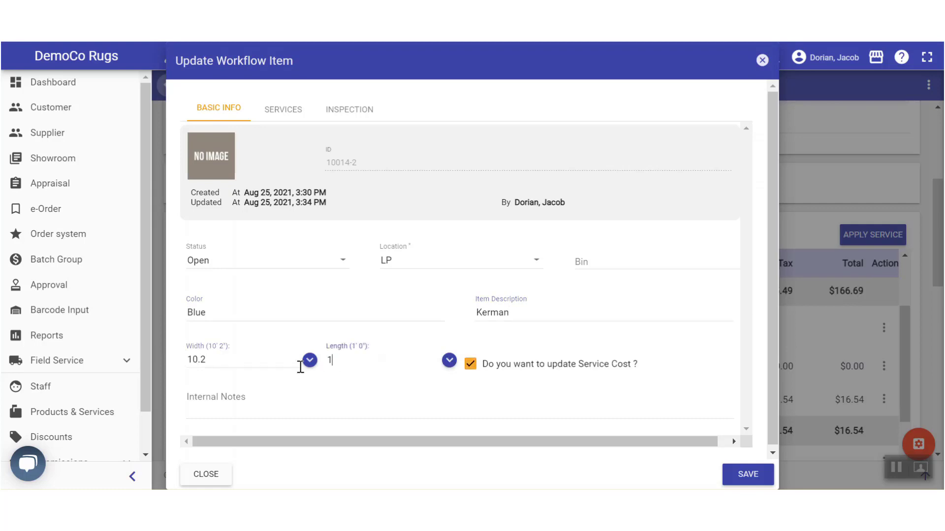
{"action": "type", "text": "4"}
{"action": "left_click", "coordinate": [439, 390]}
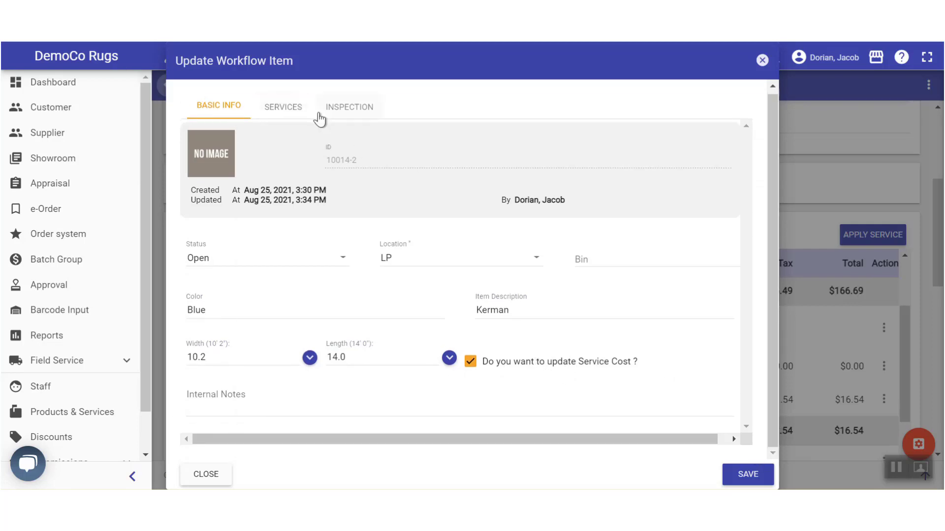
Add the Inspection condition note 'Soiled, Fringes worn etc.' and save item #10014-2
{"action": "left_click", "coordinate": [285, 111]}
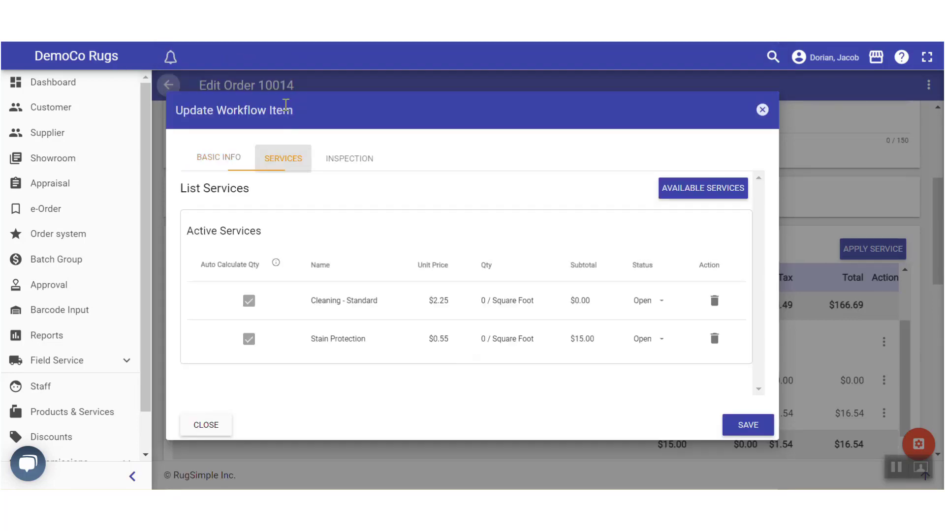
{"action": "left_click", "coordinate": [344, 158]}
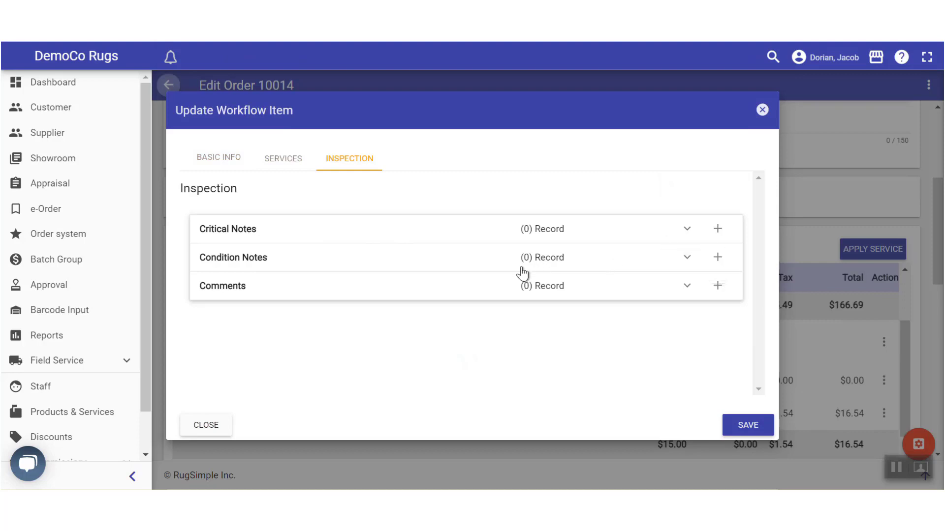
{"action": "left_click", "coordinate": [718, 257]}
{"action": "left_click", "coordinate": [245, 243]}
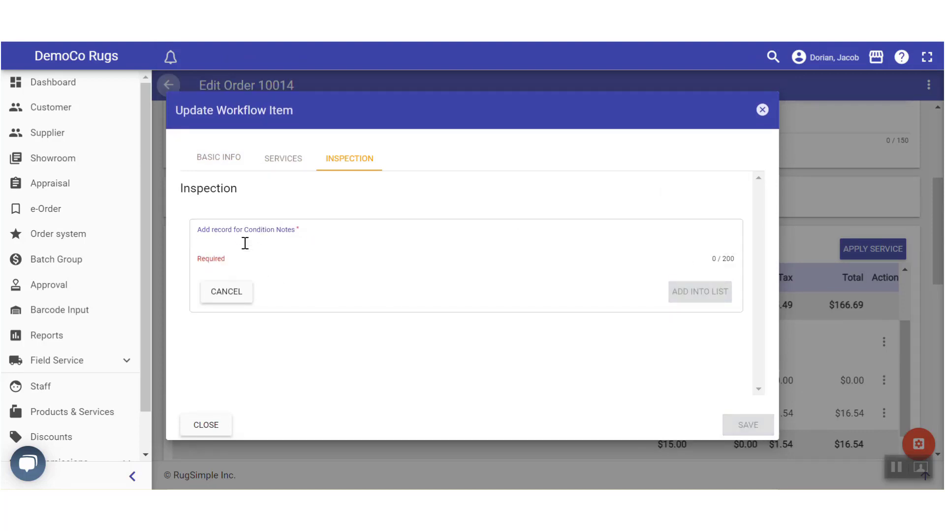
{"action": "type", "text": "Soiled, Fringes worn etc."}
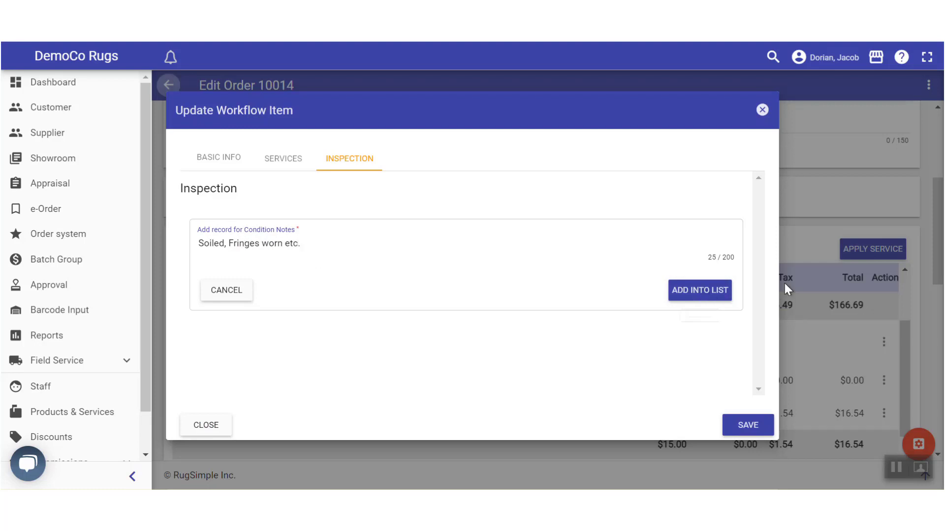
{"action": "left_click", "coordinate": [700, 291]}
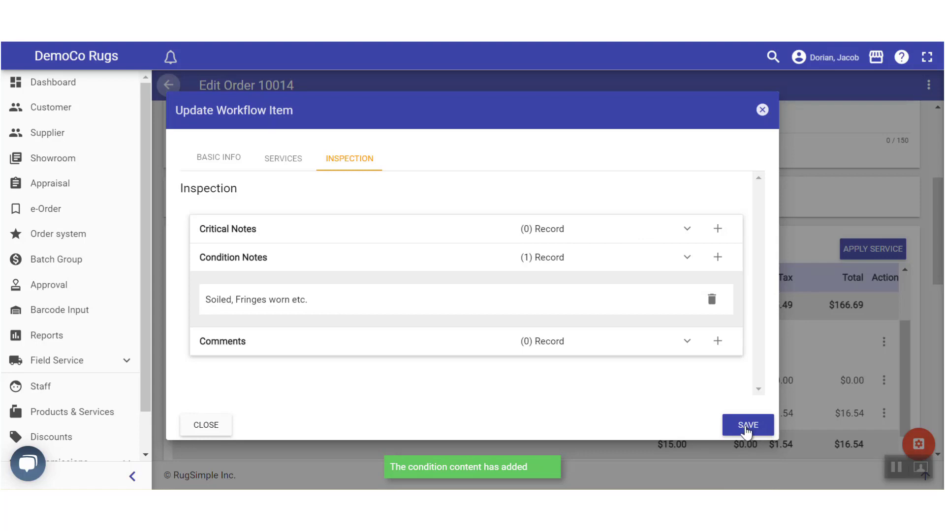
{"action": "left_click", "coordinate": [745, 429]}
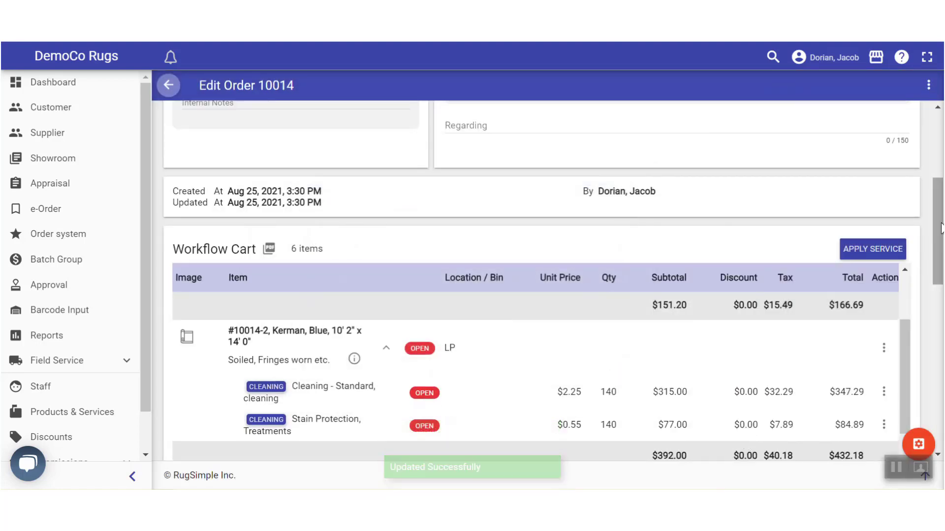
{"action": "left_click_drag", "start_coordinate": [937, 231], "coordinate": [939, 266]}
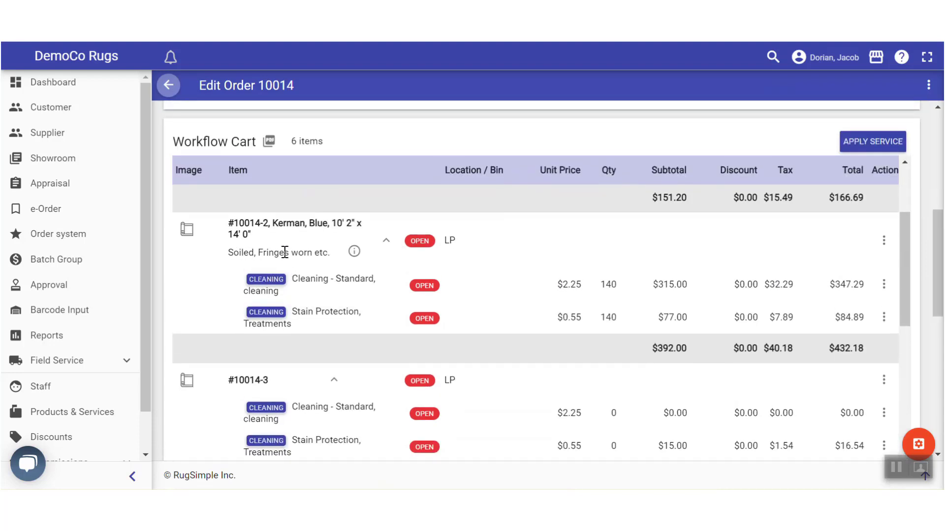
{"action": "mouse_move", "coordinate": [348, 255]}
{"action": "left_click_drag", "start_coordinate": [942, 238], "coordinate": [942, 218]}
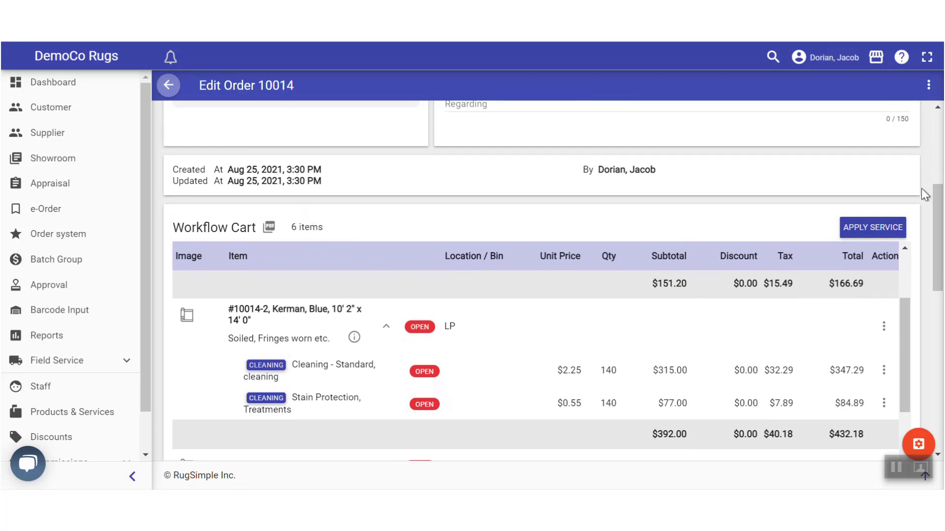
{"action": "scroll", "coordinate": [921, 190], "scroll_direction": "up", "scroll_amount": 5}
Open the WORKFLOW_PDF print preview for order 10014 and scroll through it
{"action": "left_click", "coordinate": [924, 90]}
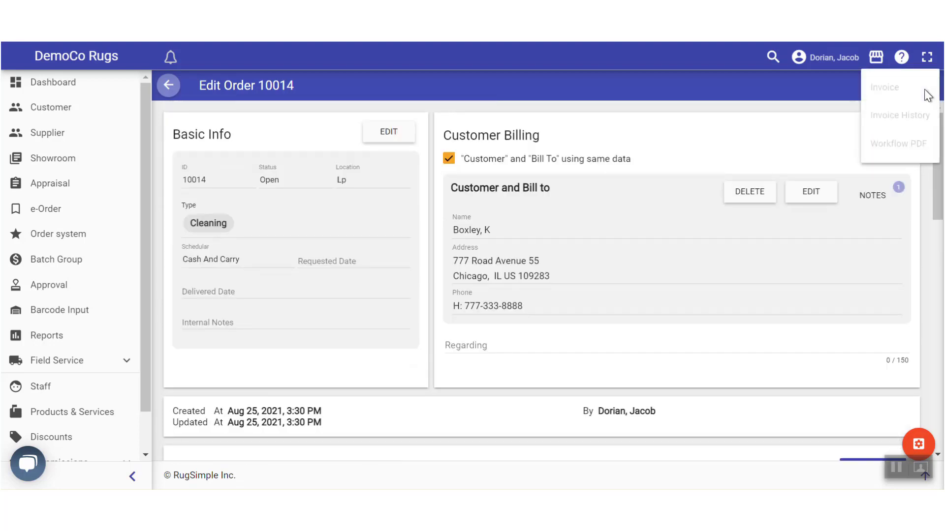
{"action": "left_click", "coordinate": [883, 143]}
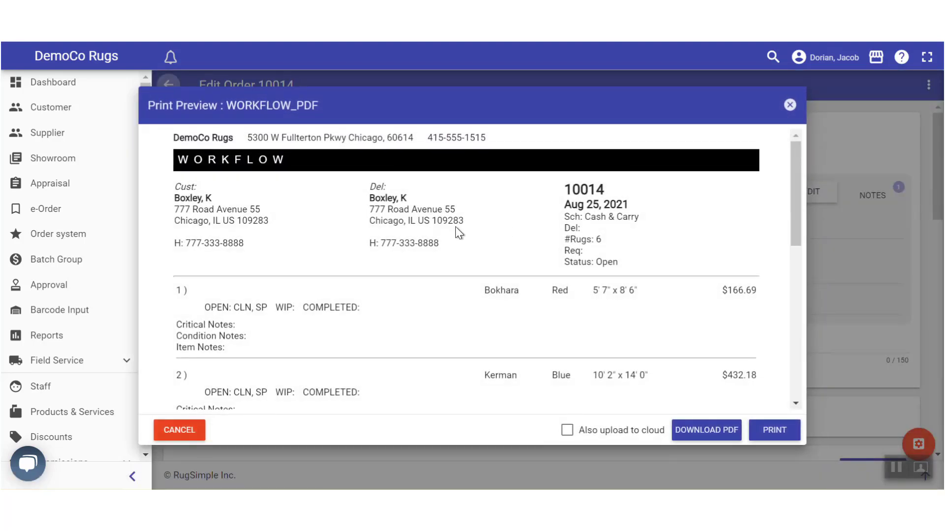
{"action": "scroll", "coordinate": [454, 227], "scroll_direction": "down", "scroll_amount": 3}
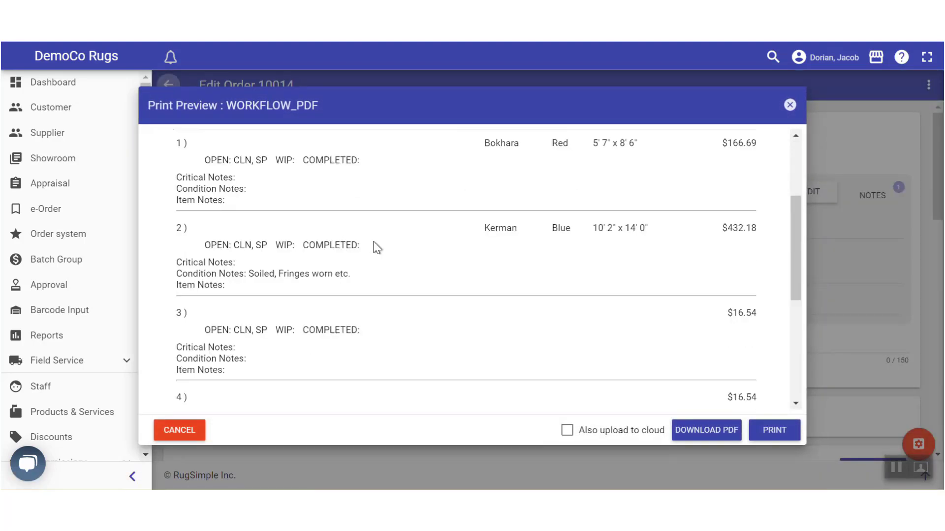
{"action": "scroll", "coordinate": [373, 248], "scroll_direction": "down", "scroll_amount": 2}
{"action": "scroll", "coordinate": [345, 266], "scroll_direction": "up", "scroll_amount": 3}
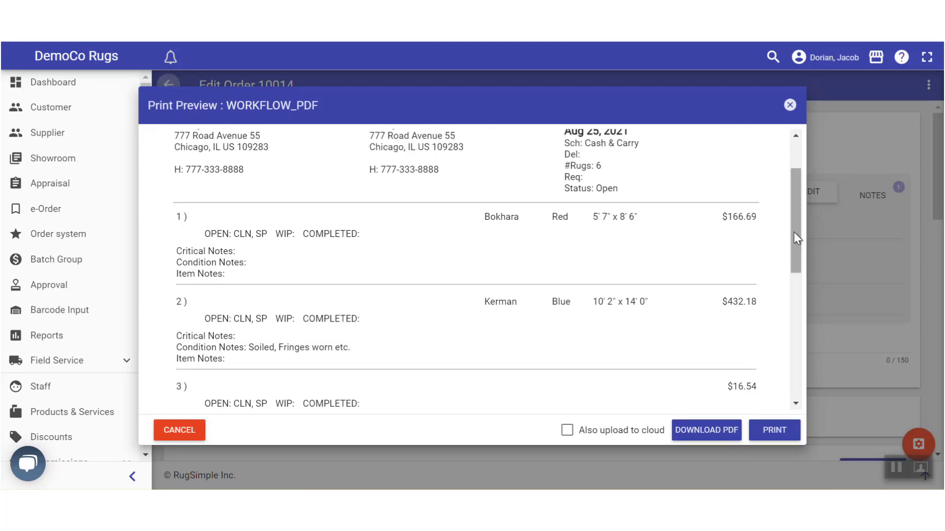
{"action": "left_click_drag", "start_coordinate": [793, 237], "coordinate": [792, 215]}
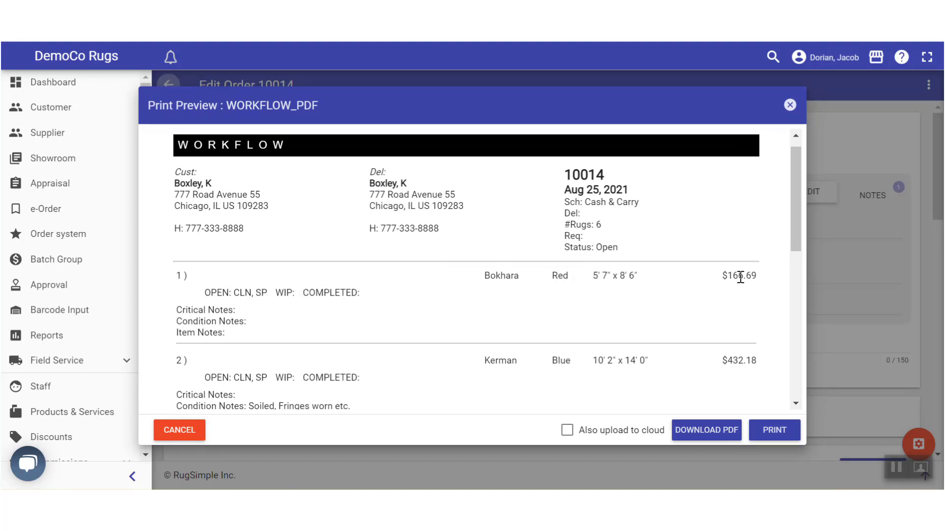
Check item 1's $166.69 price and OPEN status, then close the preview
{"action": "left_click_drag", "start_coordinate": [765, 271], "coordinate": [721, 277]}
{"action": "left_click_drag", "start_coordinate": [209, 293], "coordinate": [268, 293]}
{"action": "left_click_drag", "start_coordinate": [293, 291], "coordinate": [305, 293]}
{"action": "left_click", "coordinate": [375, 296]}
{"action": "scroll", "coordinate": [388, 262], "scroll_direction": "down", "scroll_amount": 2}
{"action": "scroll", "coordinate": [388, 263], "scroll_direction": "up", "scroll_amount": 2}
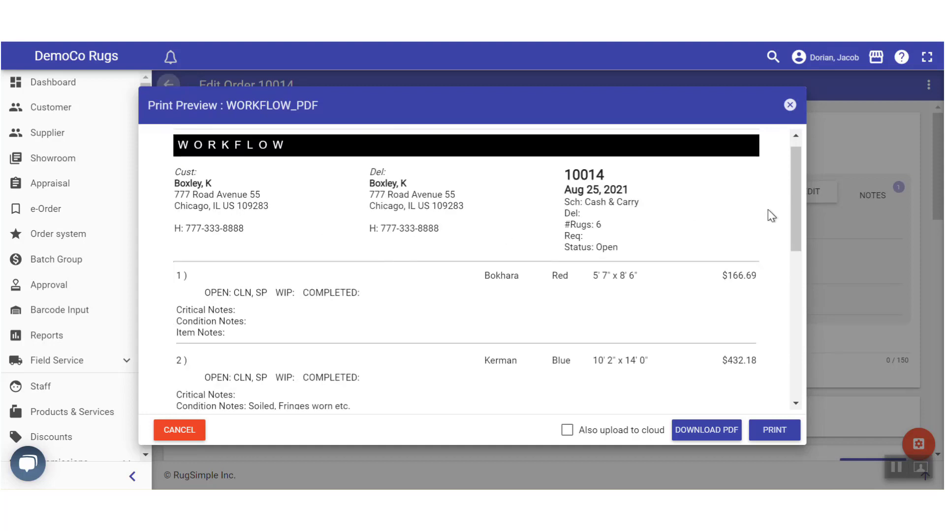
{"action": "left_click_drag", "start_coordinate": [798, 203], "coordinate": [803, 234]}
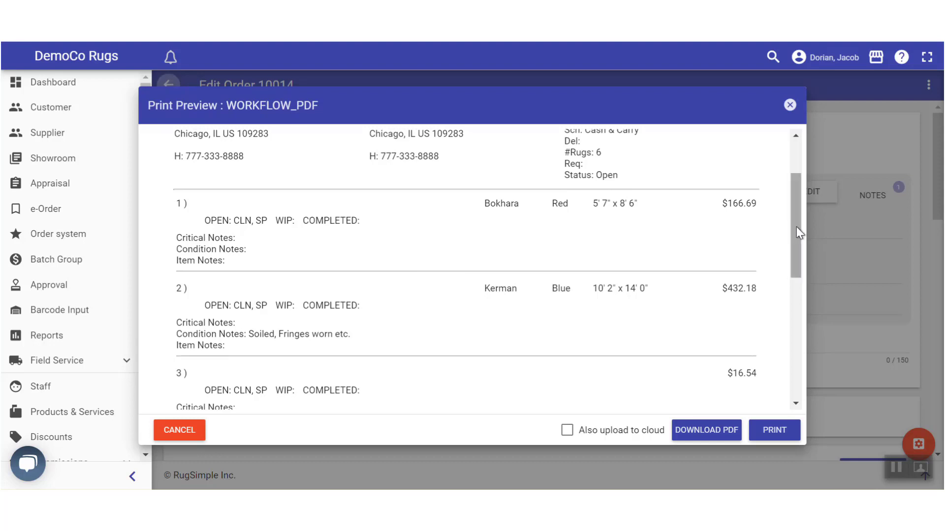
{"action": "left_click_drag", "start_coordinate": [797, 226], "coordinate": [798, 187]}
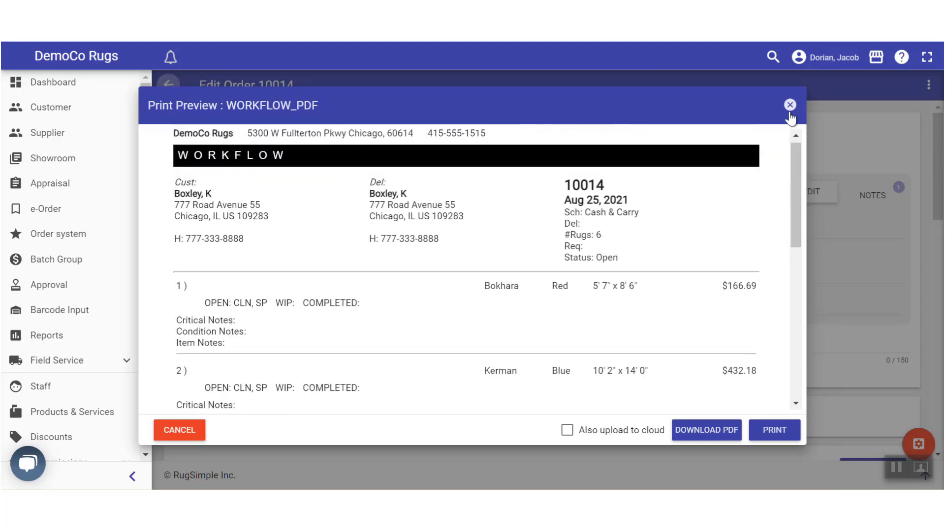
{"action": "left_click", "coordinate": [790, 105]}
Set the Cleaning - Standard line on item #10014-1 to Completed
{"action": "left_click_drag", "start_coordinate": [941, 182], "coordinate": [800, 245]}
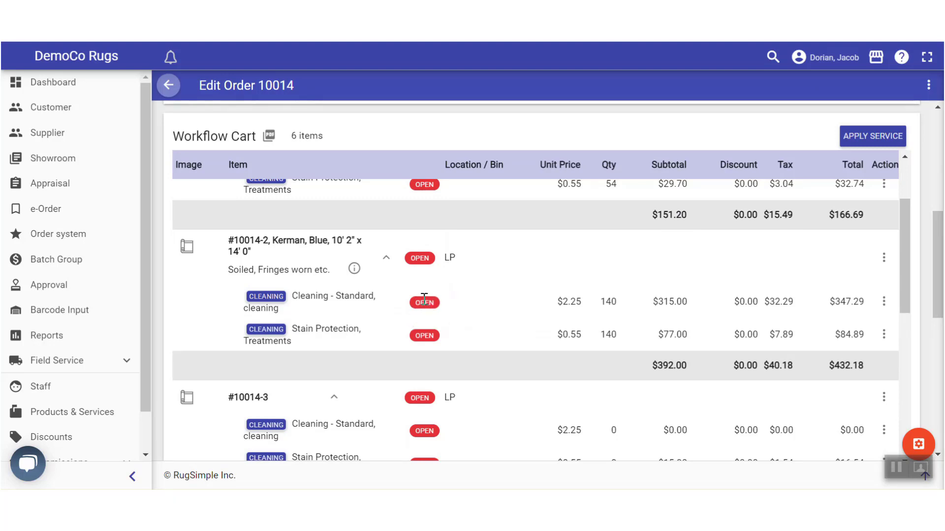
{"action": "scroll", "coordinate": [440, 293], "scroll_direction": "up", "scroll_amount": 2}
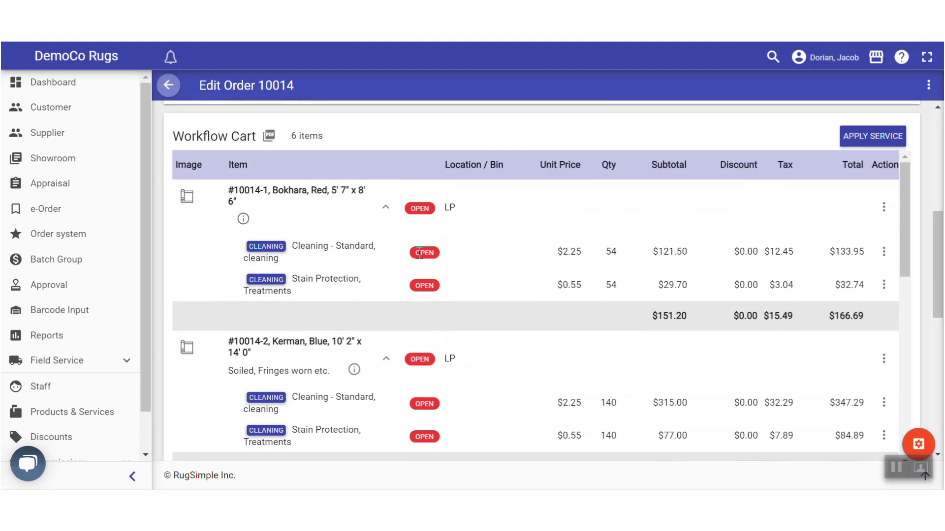
{"action": "left_click", "coordinate": [886, 256]}
{"action": "left_click", "coordinate": [805, 256]}
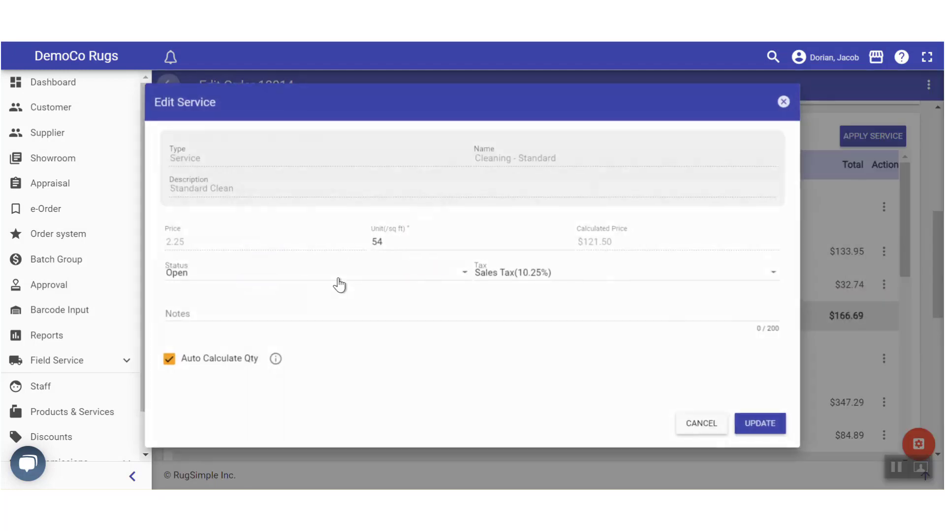
{"action": "left_click", "coordinate": [227, 282]}
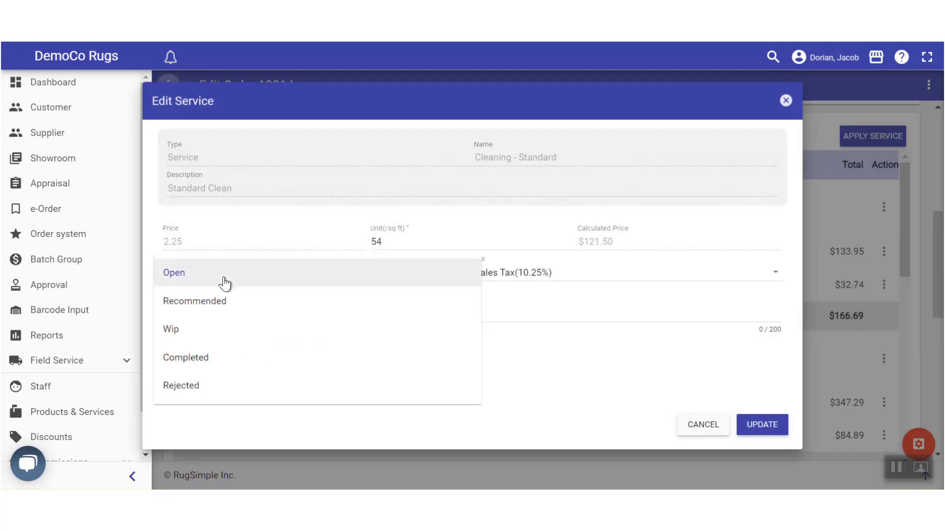
{"action": "left_click", "coordinate": [197, 358]}
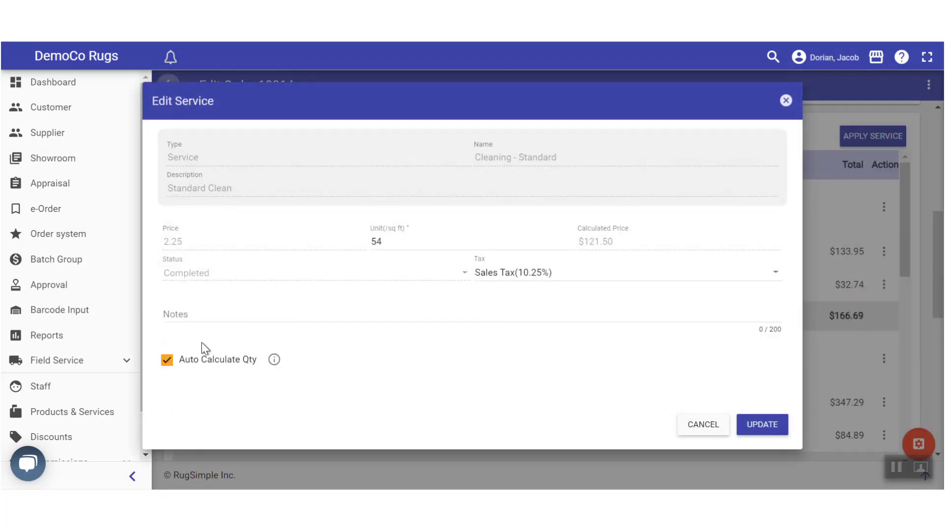
{"action": "left_click", "coordinate": [763, 427]}
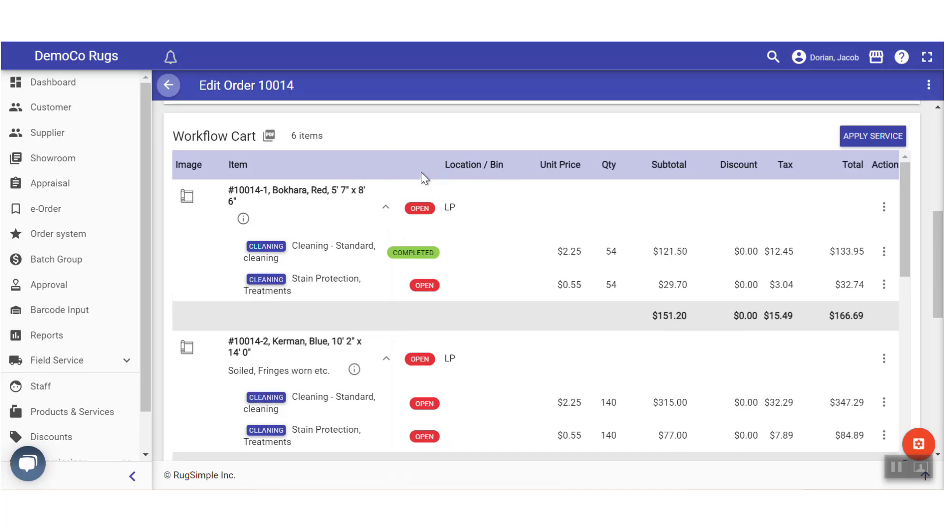
Scroll to the Billing Summary: $588.20 plus $60.29 tax, $648.49 total, unpaid
{"action": "scroll", "coordinate": [904, 209], "scroll_direction": "down", "scroll_amount": 1}
{"action": "scroll", "coordinate": [902, 217], "scroll_direction": "up", "scroll_amount": 1}
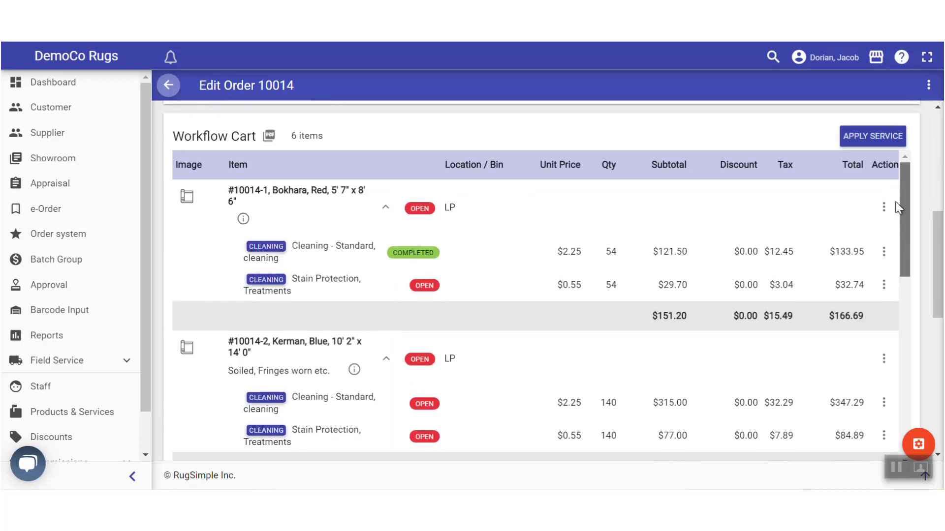
{"action": "left_click_drag", "start_coordinate": [907, 211], "coordinate": [910, 360]}
{"action": "scroll", "coordinate": [928, 341], "scroll_direction": "down", "scroll_amount": 3}
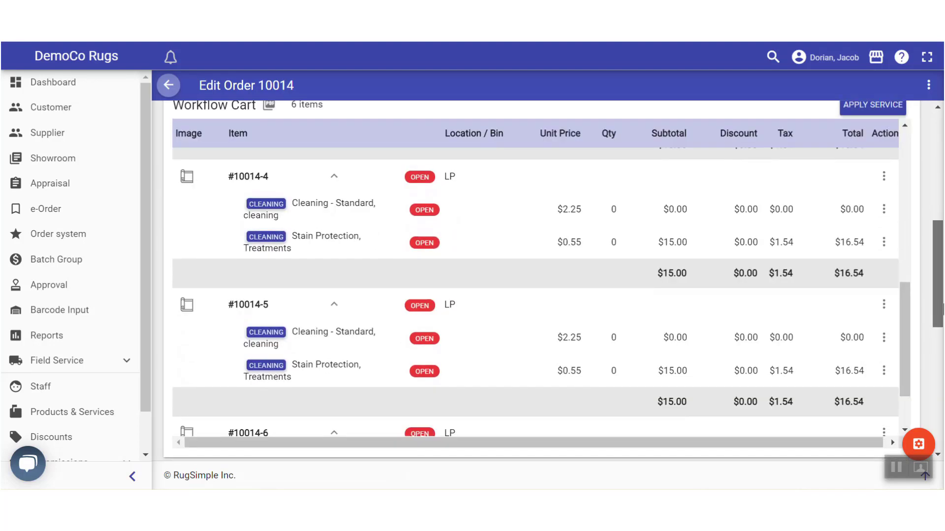
{"action": "scroll", "coordinate": [907, 249], "scroll_direction": "down", "scroll_amount": 2}
{"action": "scroll", "coordinate": [512, 358], "scroll_direction": "down", "scroll_amount": 5}
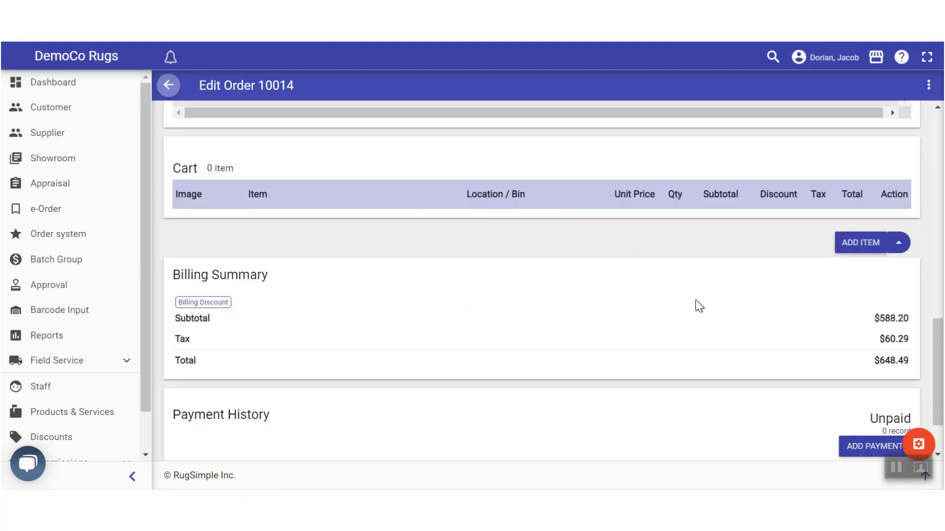
{"action": "left_click_drag", "start_coordinate": [940, 370], "coordinate": [941, 393]}
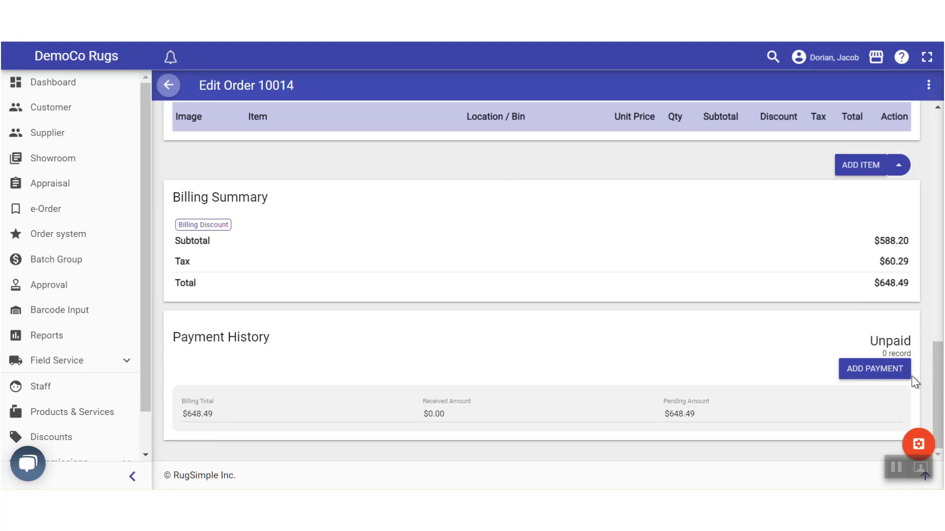
Record a full $648.49 Visa payment at the Cash n Carry terminal on order 10014
{"action": "left_click", "coordinate": [870, 373]}
{"action": "left_click", "coordinate": [327, 201]}
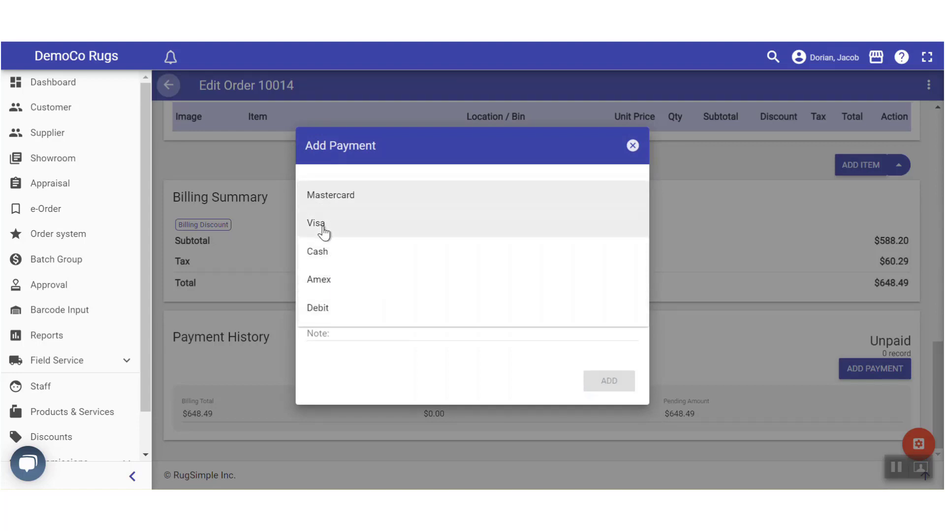
{"action": "left_click", "coordinate": [318, 227]}
{"action": "left_click", "coordinate": [366, 239]}
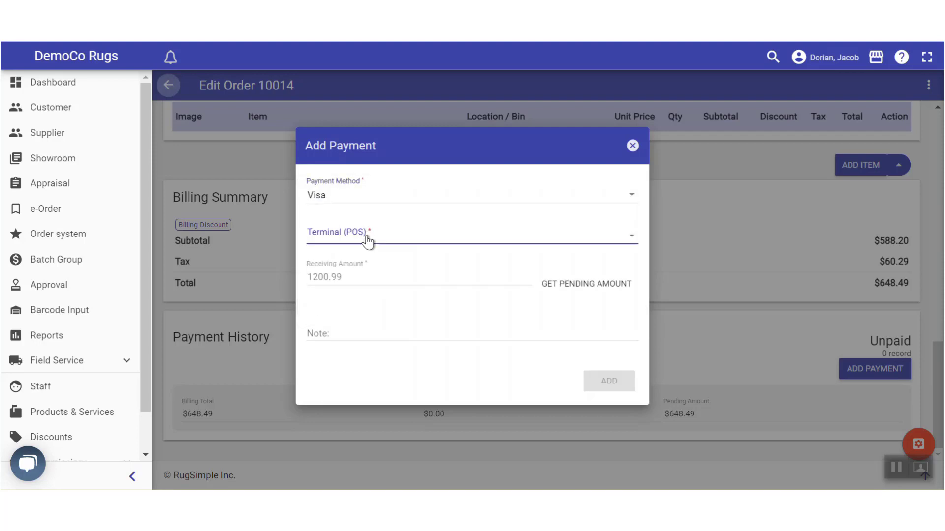
{"action": "left_click", "coordinate": [337, 238]}
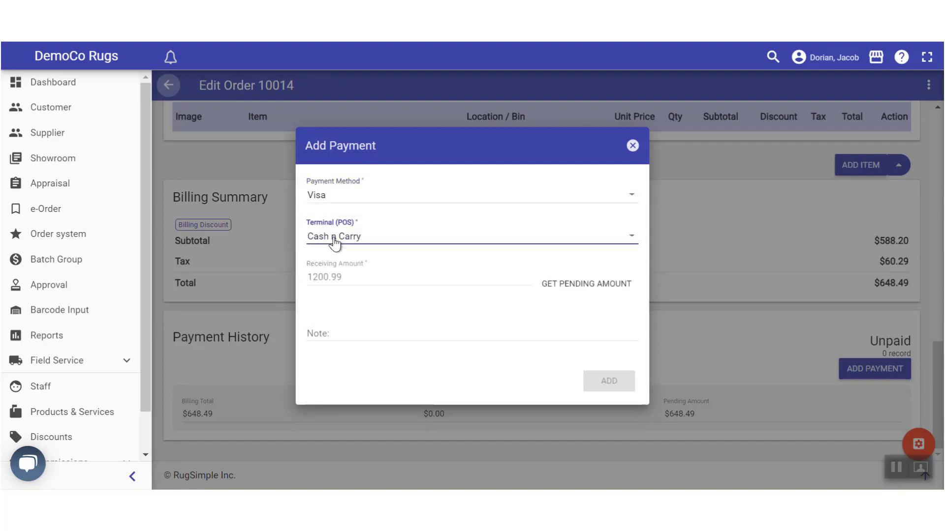
{"action": "left_click", "coordinate": [594, 290]}
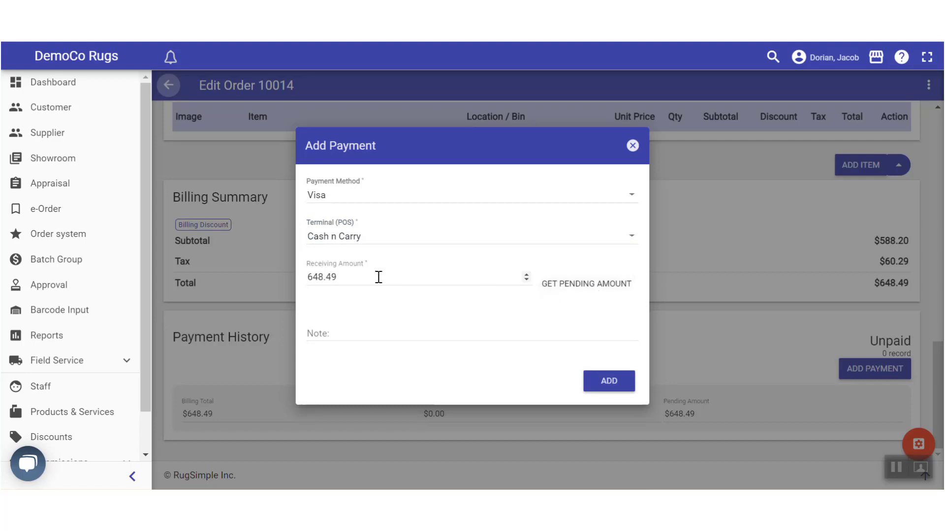
{"action": "left_click", "coordinate": [618, 382]}
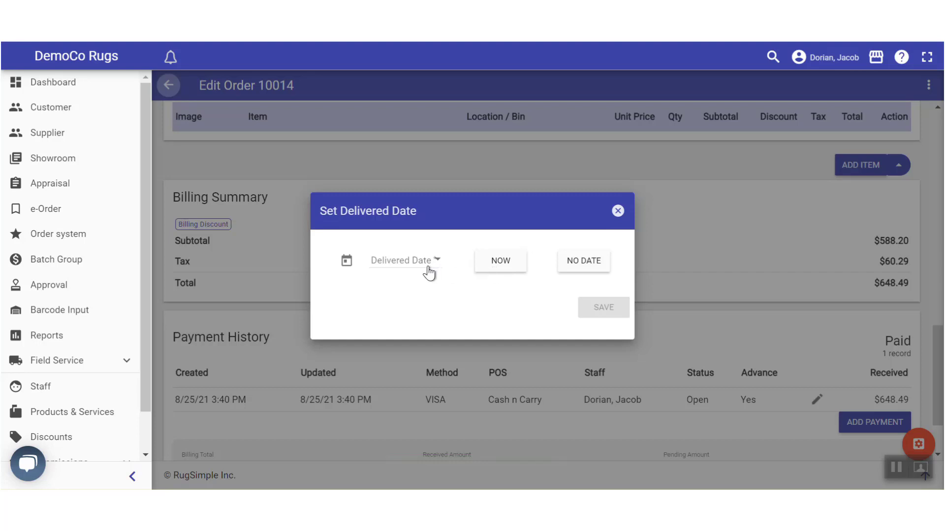
Set the delivered date to now (Aug 25, 2021) with post-journal order status Closed
{"action": "left_click", "coordinate": [499, 263]}
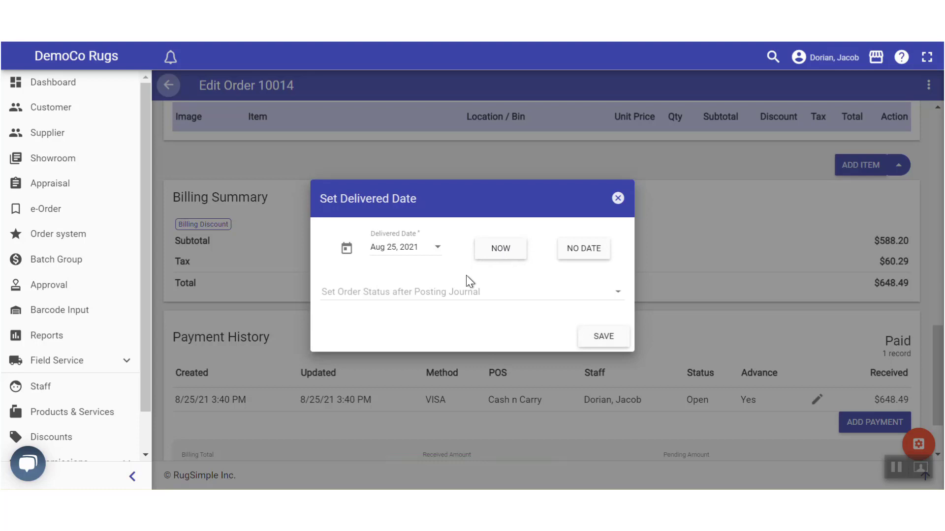
{"action": "left_click", "coordinate": [439, 302]}
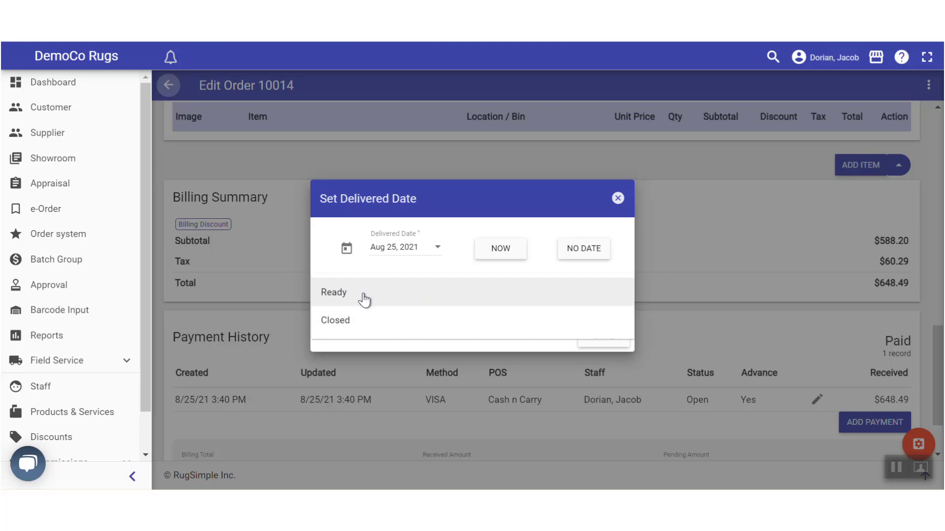
{"action": "left_click", "coordinate": [342, 324]}
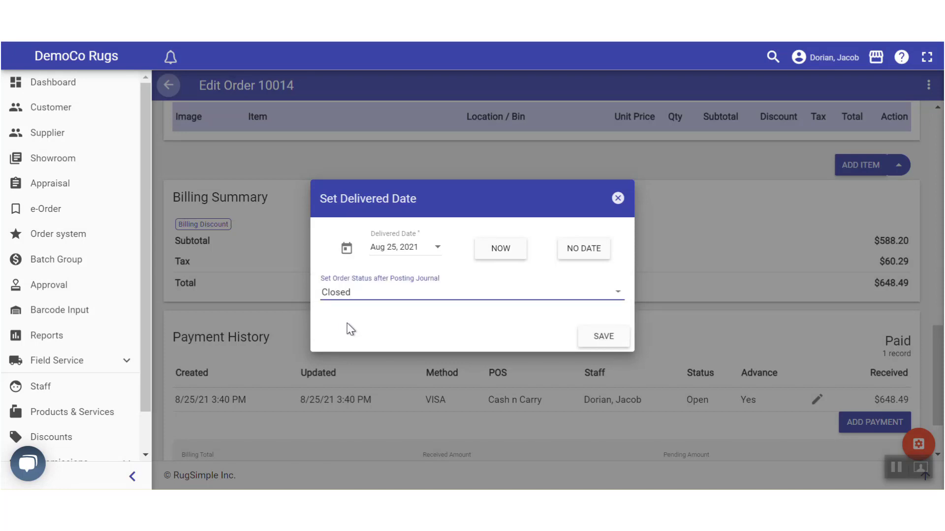
{"action": "left_click", "coordinate": [604, 338]}
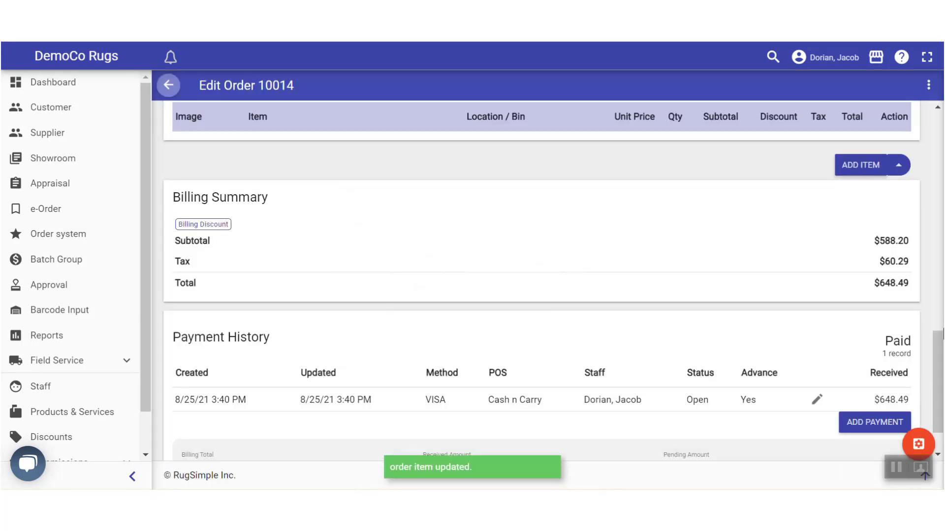
{"action": "scroll", "coordinate": [937, 369], "scroll_direction": "down", "scroll_amount": 2}
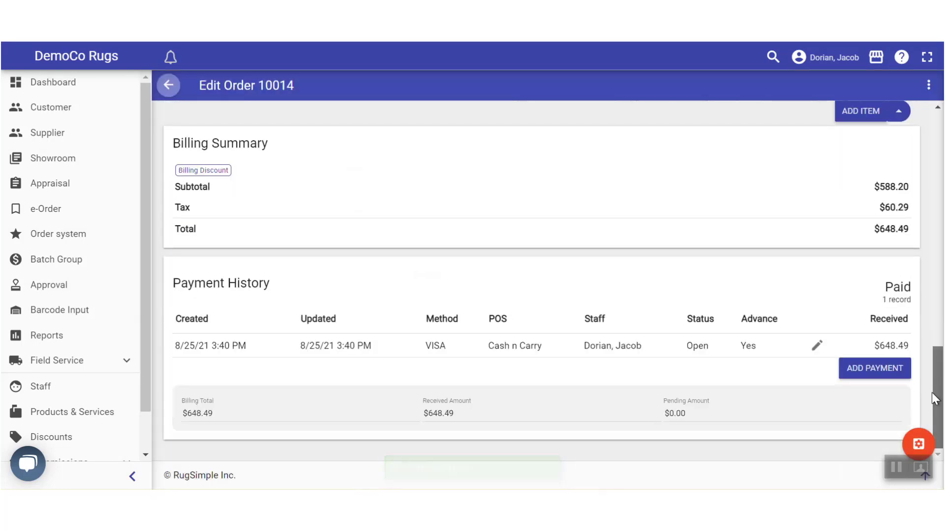
{"action": "mouse_move", "coordinate": [935, 399]}
{"action": "left_mouse_down"}
{"action": "mouse_move", "coordinate": [936, 358]}
{"action": "mouse_move", "coordinate": [936, 382]}
{"action": "left_mouse_up"}
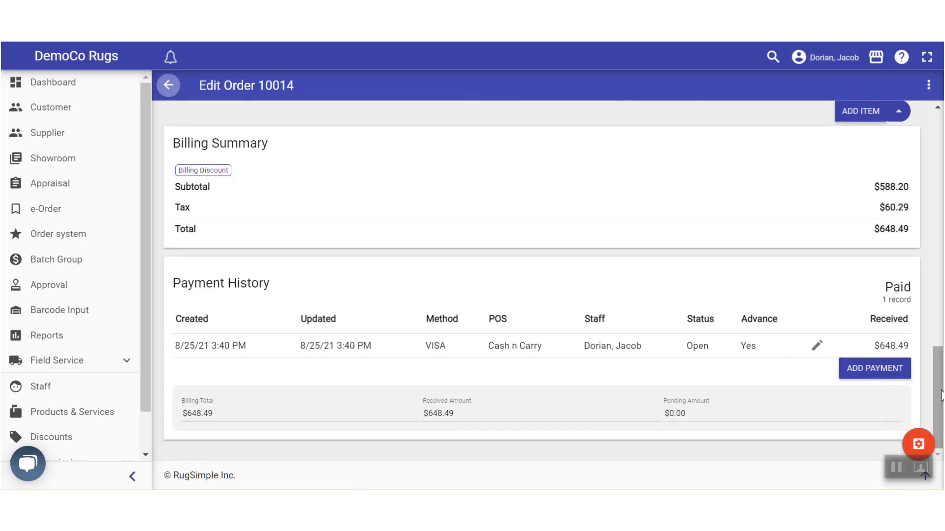
Scroll back to the top of order 10014 and go to the Most-Recently Updated dashboard
{"action": "left_click_drag", "start_coordinate": [941, 398], "coordinate": [941, 163]}
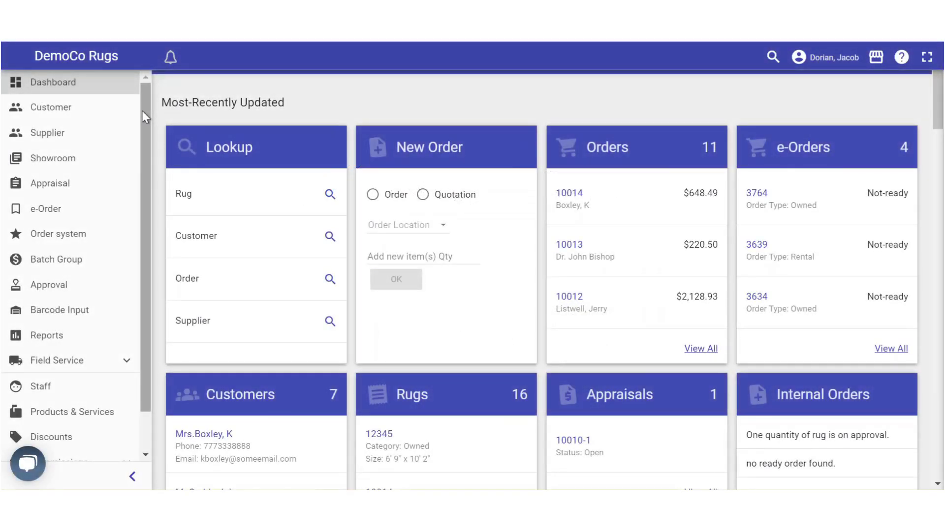
{"action": "scroll", "coordinate": [148, 280], "scroll_direction": "down", "scroll_amount": 2}
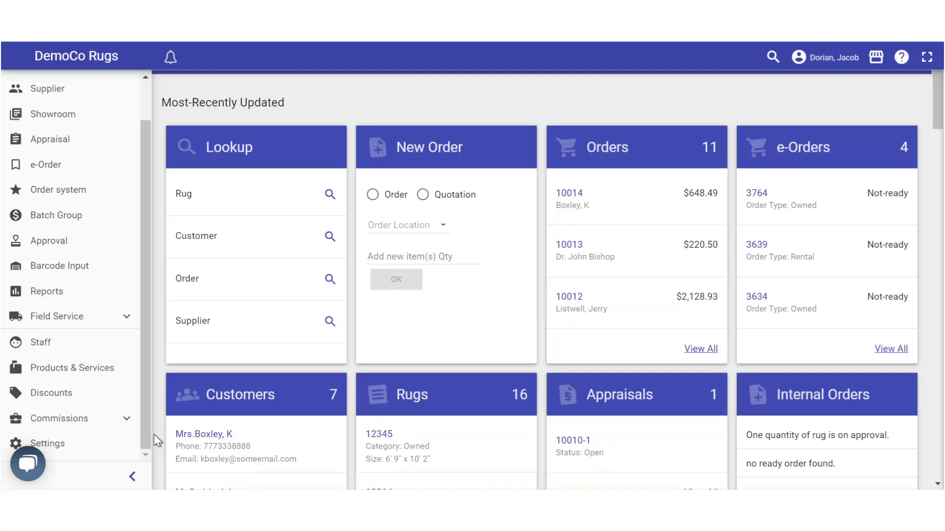
Open the Discounts List of three existing discounts and start a new discount
{"action": "left_click", "coordinate": [34, 393]}
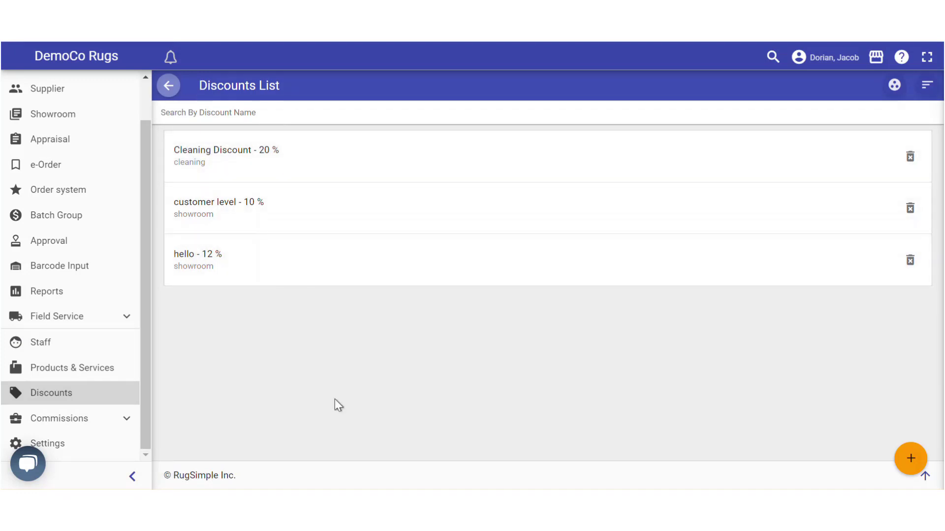
{"action": "left_click", "coordinate": [892, 88]}
Enter 'Demo Discount' as the name and 10 as the percentage value
{"action": "left_click", "coordinate": [909, 463]}
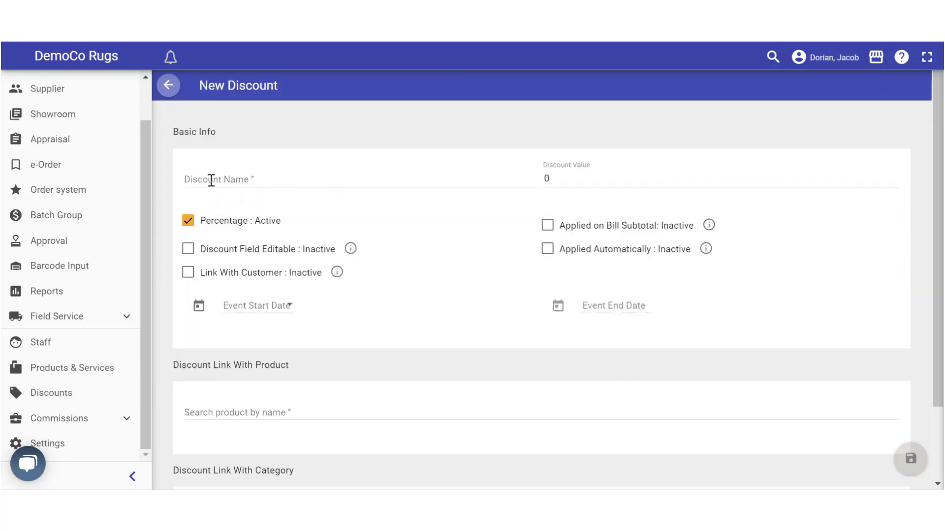
{"action": "left_click", "coordinate": [211, 180]}
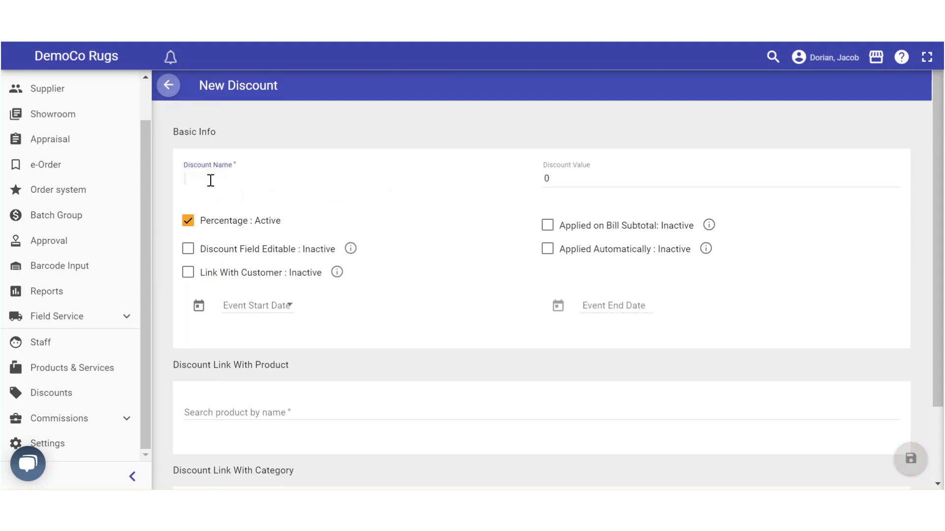
{"action": "type", "text": "Demo Discount"}
{"action": "left_click_drag", "start_coordinate": [561, 176], "coordinate": [521, 172]}
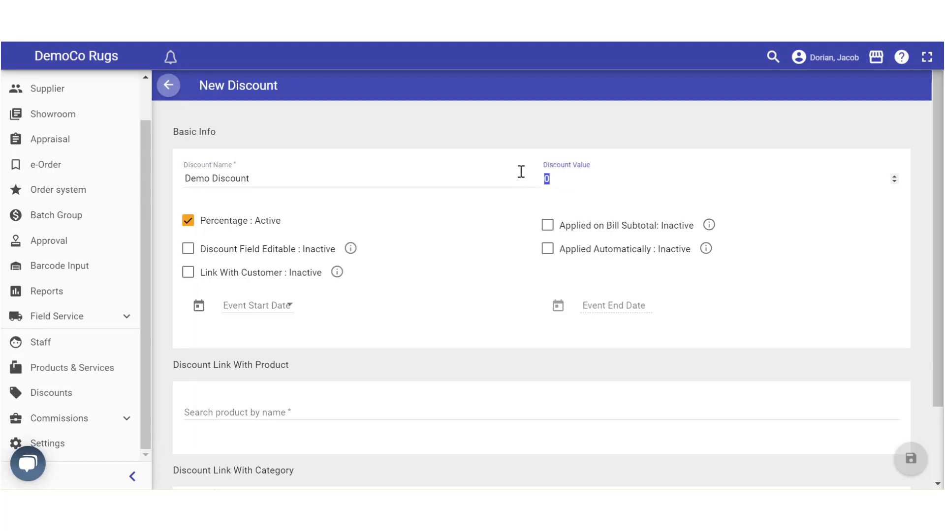
{"action": "type", "text": "10"}
{"action": "left_click", "coordinate": [188, 249]}
Turn 'Discount Field Editable' back off so it reads Inactive
{"action": "left_click", "coordinate": [188, 248]}
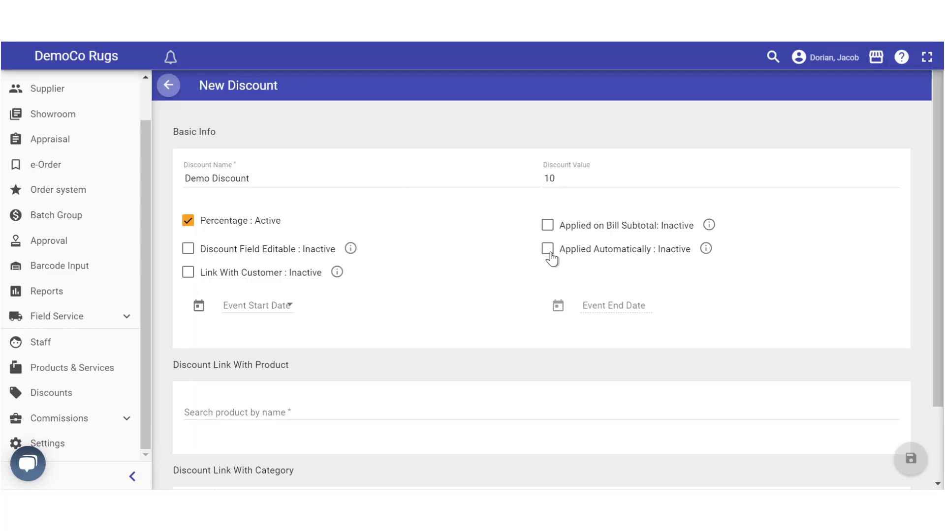
{"action": "scroll", "coordinate": [789, 255], "scroll_direction": "down", "scroll_amount": 2}
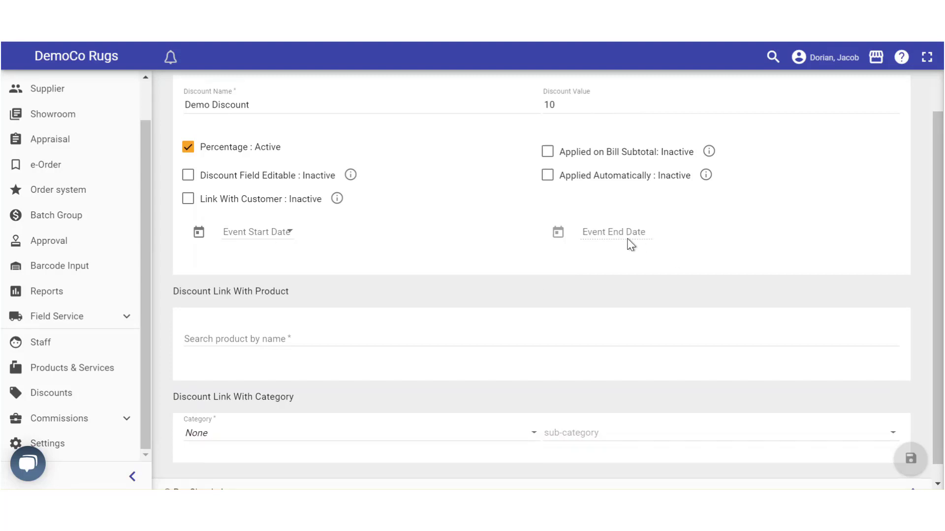
{"action": "scroll", "coordinate": [462, 150], "scroll_direction": "up", "scroll_amount": 2}
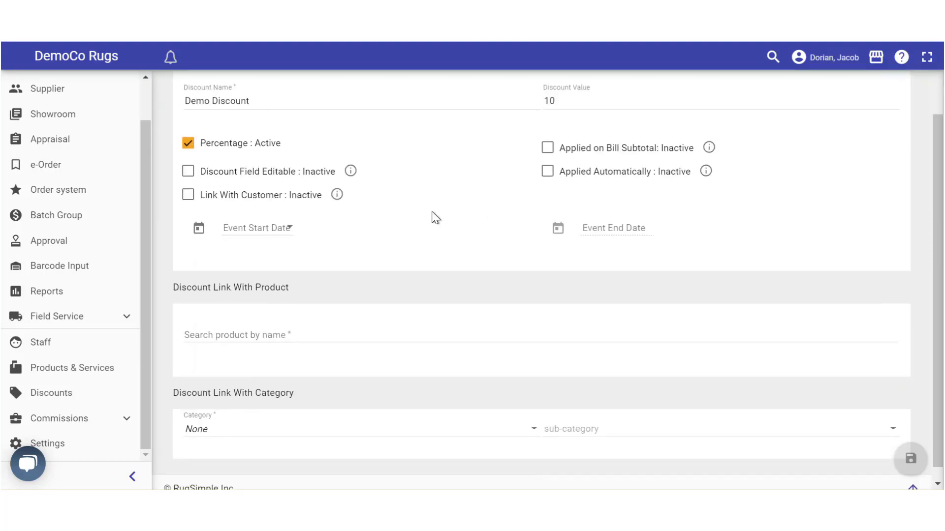
{"action": "scroll", "coordinate": [432, 215], "scroll_direction": "down", "scroll_amount": 1}
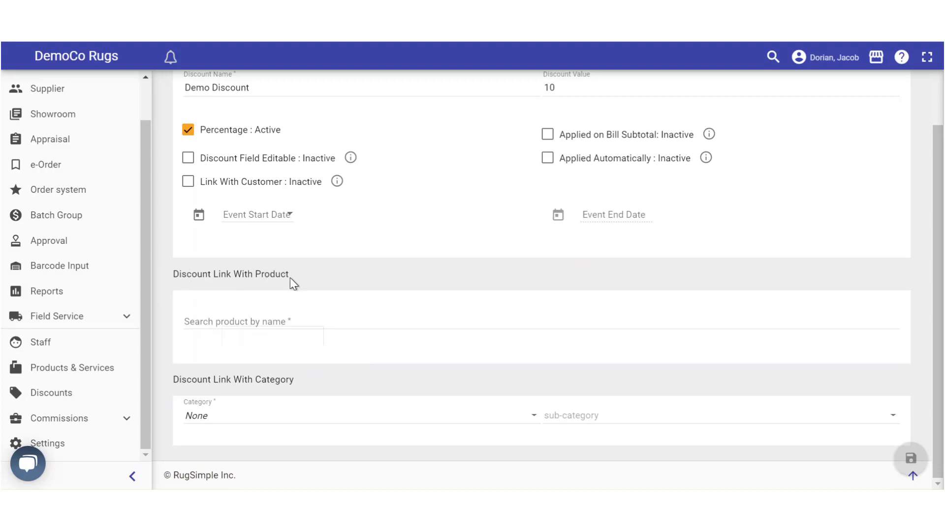
Leave Product unselected, choose Cleaning as the category, and save the 10% Demo Discount
{"action": "left_click", "coordinate": [237, 321]}
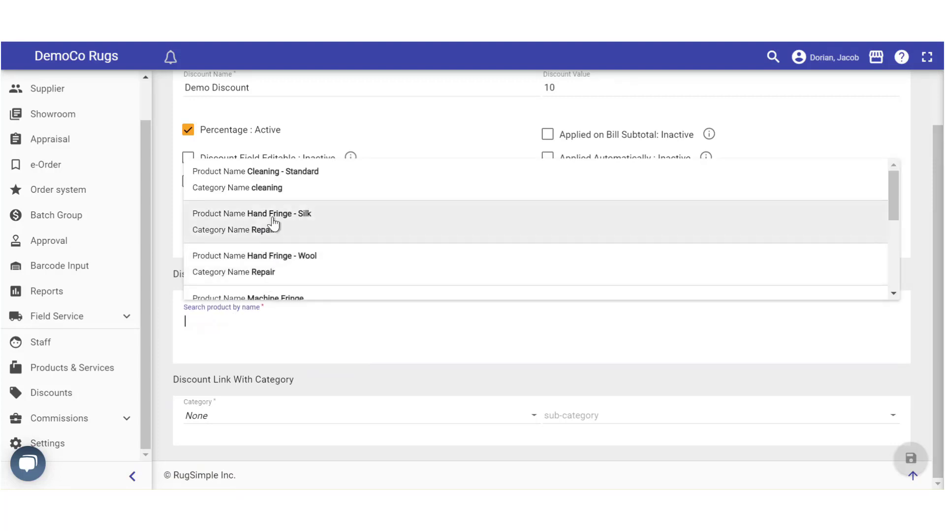
{"action": "scroll", "coordinate": [289, 209], "scroll_direction": "down", "scroll_amount": 2}
{"action": "scroll", "coordinate": [290, 209], "scroll_direction": "down", "scroll_amount": 3}
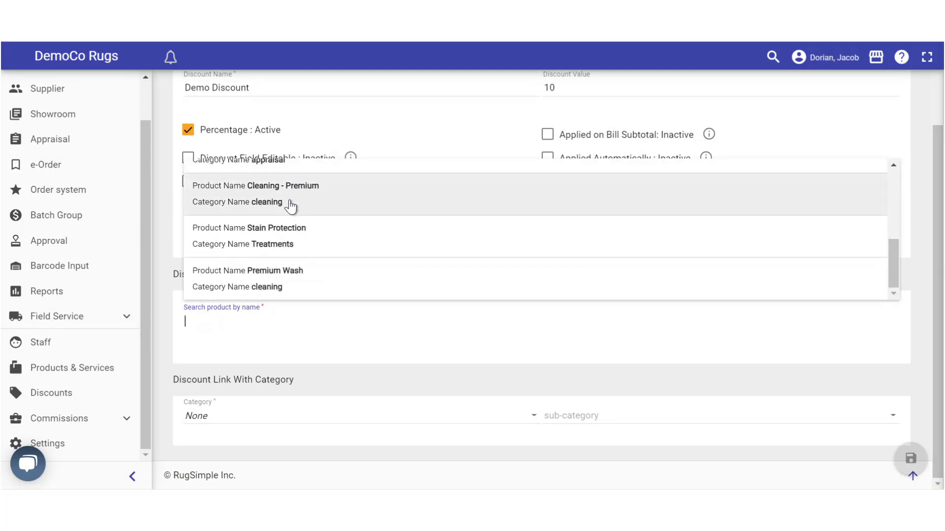
{"action": "scroll", "coordinate": [281, 227], "scroll_direction": "up", "scroll_amount": 4}
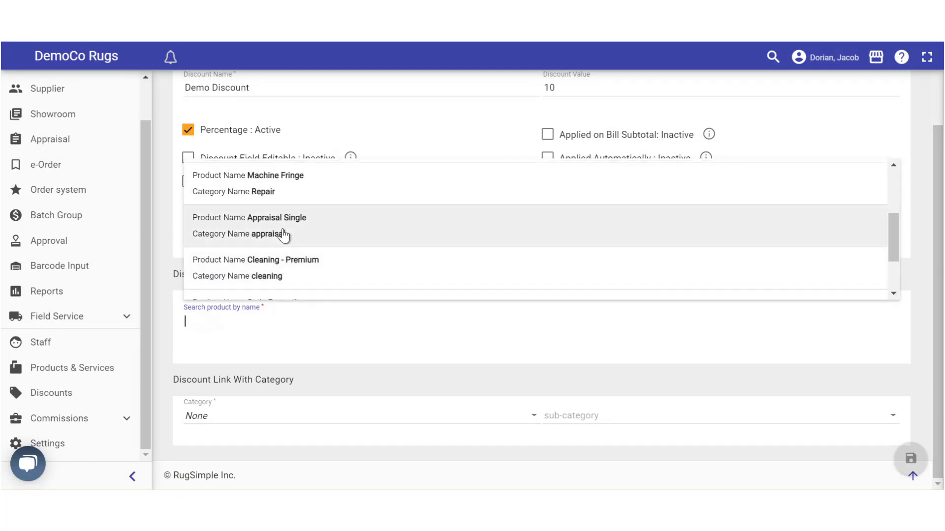
{"action": "left_click", "coordinate": [167, 330]}
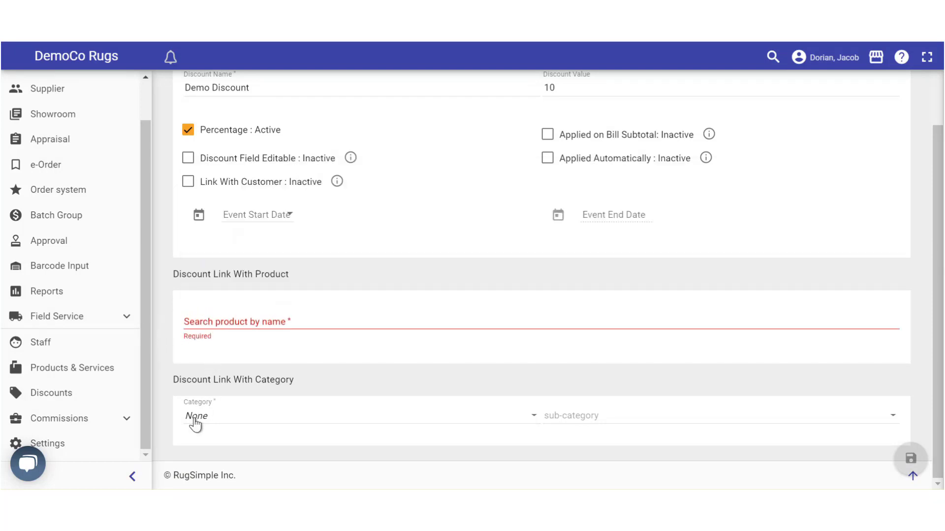
{"action": "left_click", "coordinate": [213, 418]}
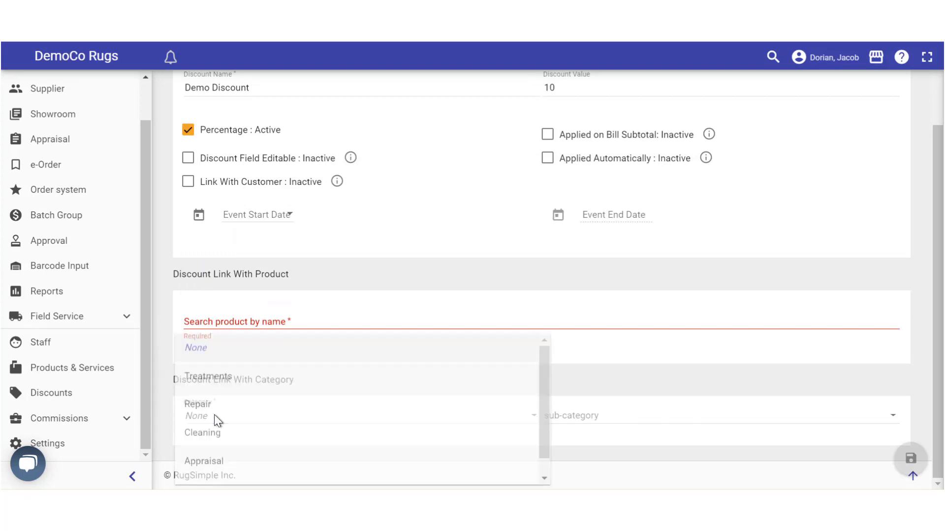
{"action": "scroll", "coordinate": [212, 393], "scroll_direction": "down", "scroll_amount": 1}
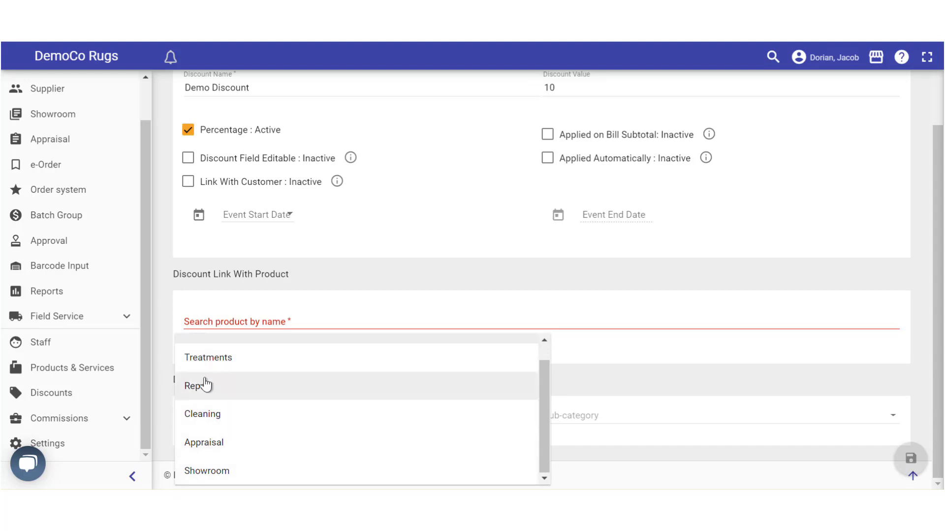
{"action": "left_click", "coordinate": [201, 415]}
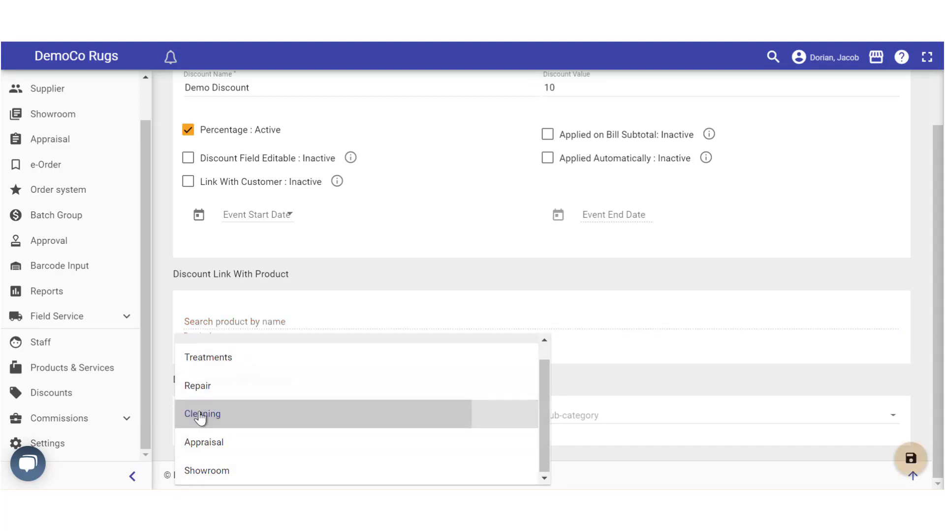
{"action": "left_click", "coordinate": [771, 418]}
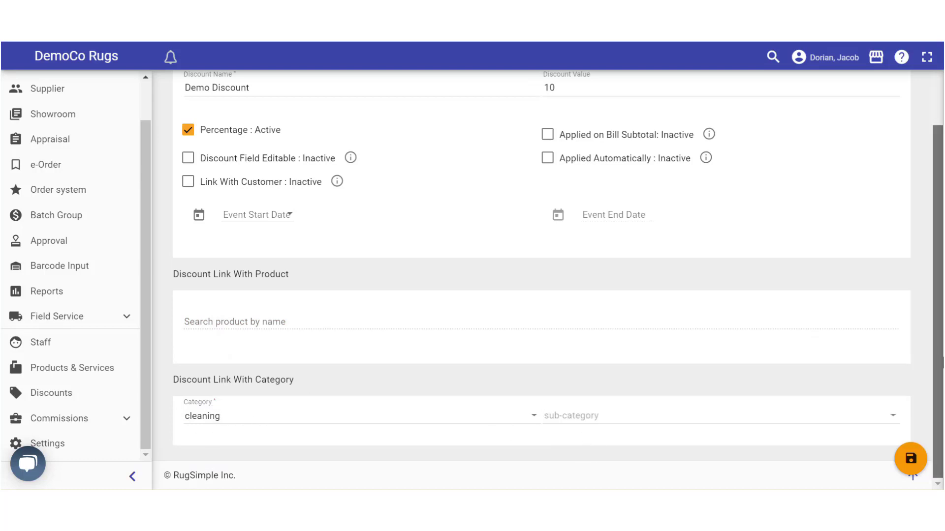
{"action": "scroll", "coordinate": [548, 180], "scroll_direction": "up", "scroll_amount": 2}
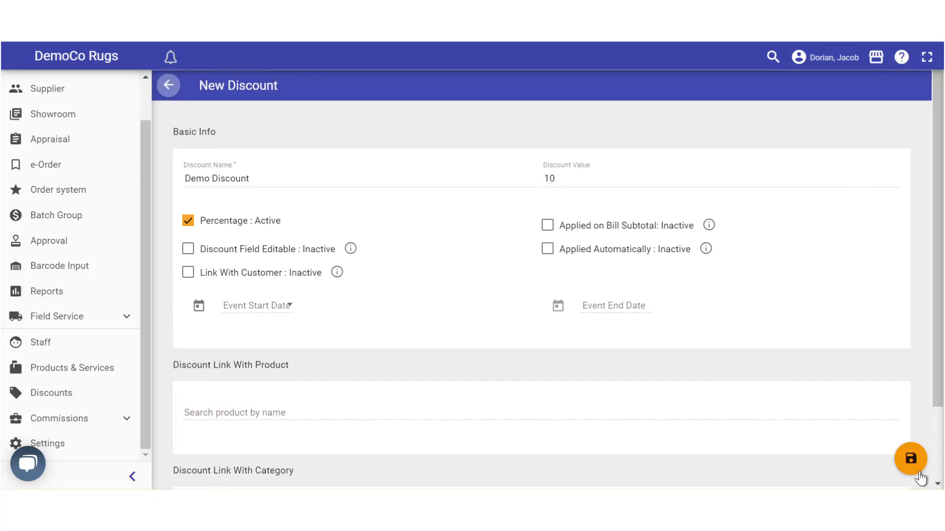
{"action": "left_click", "coordinate": [908, 460]}
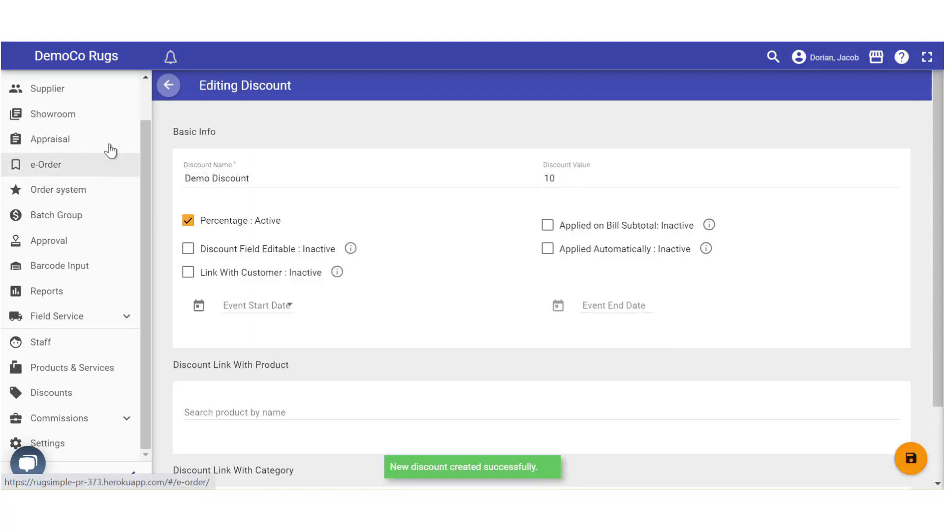
Open order #10014 for editing and bring up the Cleaning - Standard service row's actions
{"action": "left_click", "coordinate": [49, 191]}
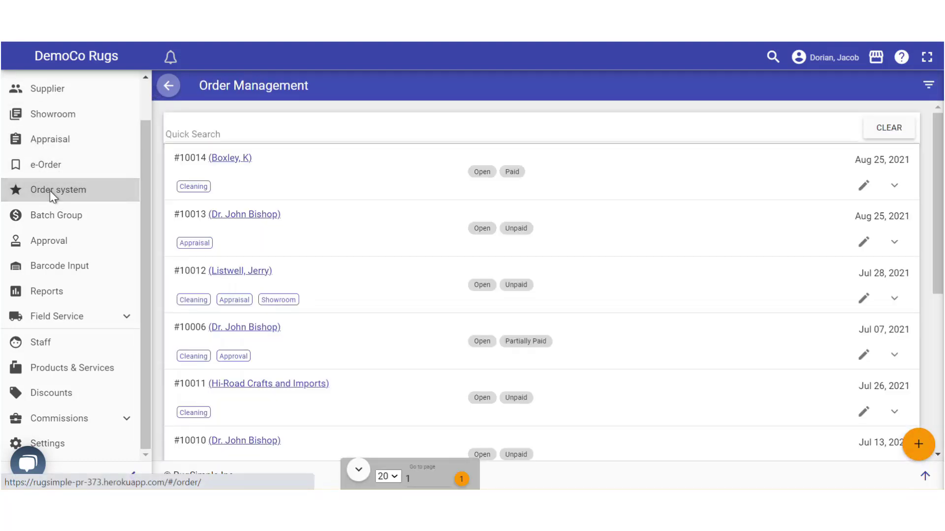
{"action": "left_click", "coordinate": [864, 185]}
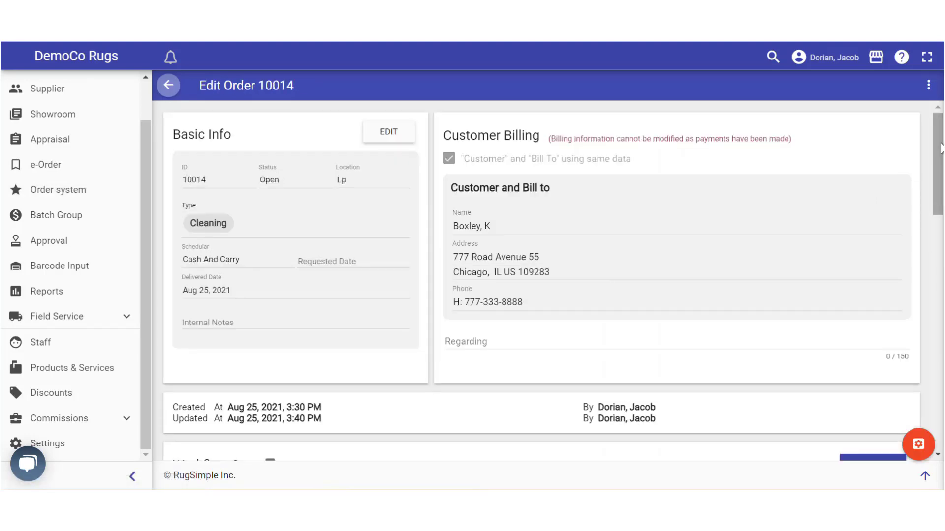
{"action": "left_click_drag", "start_coordinate": [940, 137], "coordinate": [942, 227]}
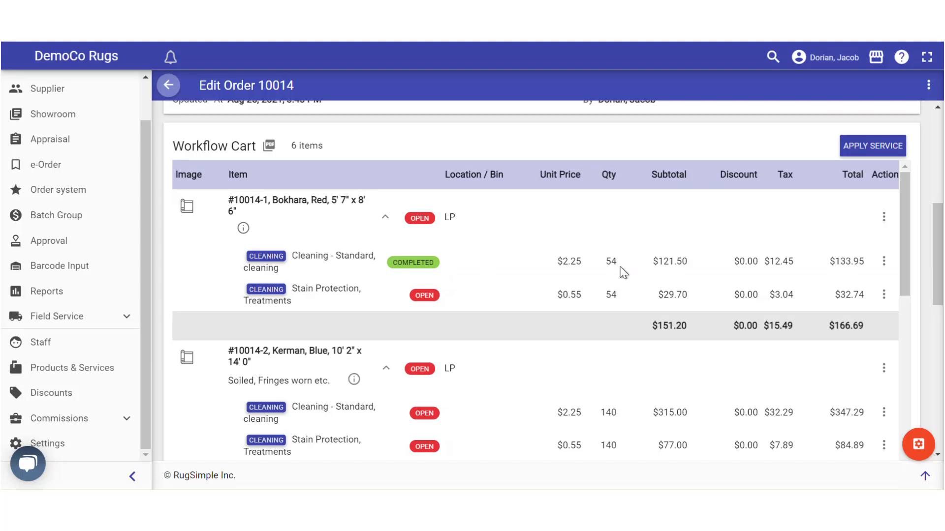
{"action": "left_click", "coordinate": [884, 266]}
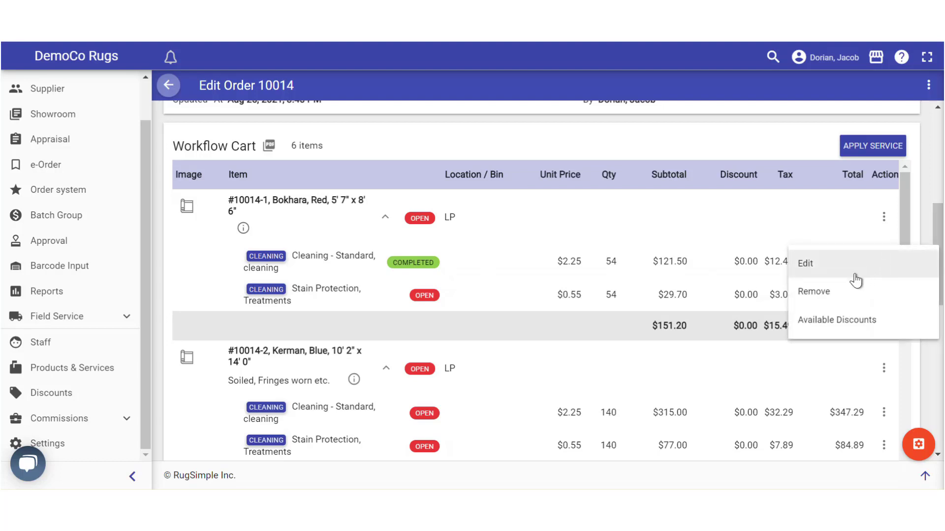
Select Demo Discount (10%) from Available Discounts, giving a $12.15 discount on the cleaning line
{"action": "left_click", "coordinate": [819, 322]}
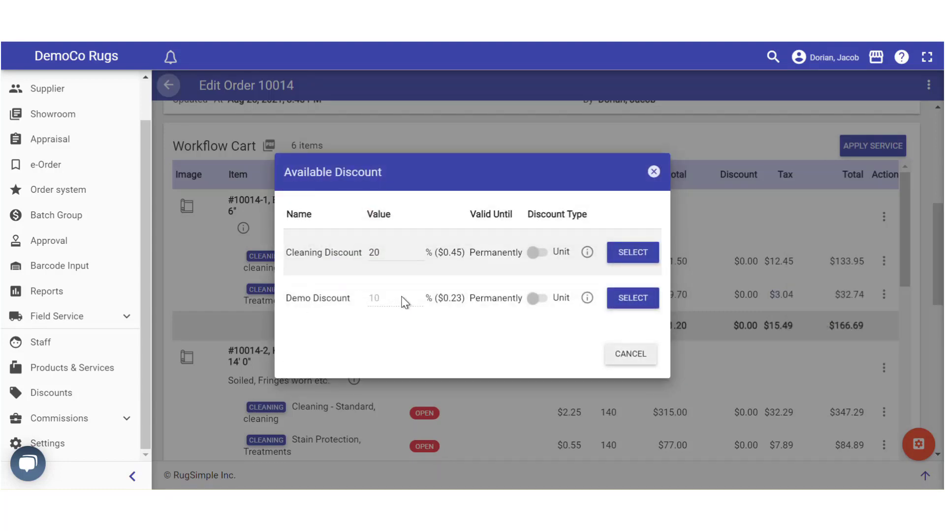
{"action": "left_click_drag", "start_coordinate": [286, 298], "coordinate": [367, 299]}
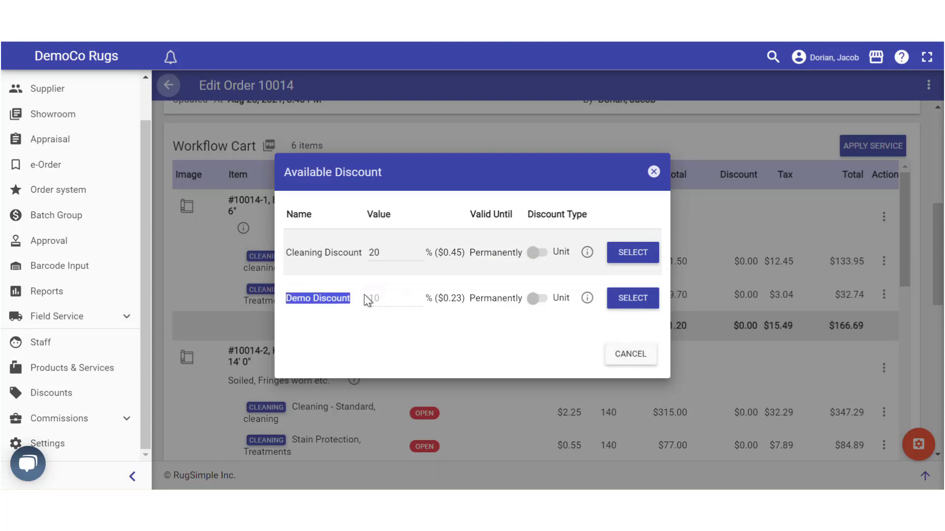
{"action": "left_click", "coordinate": [373, 299]}
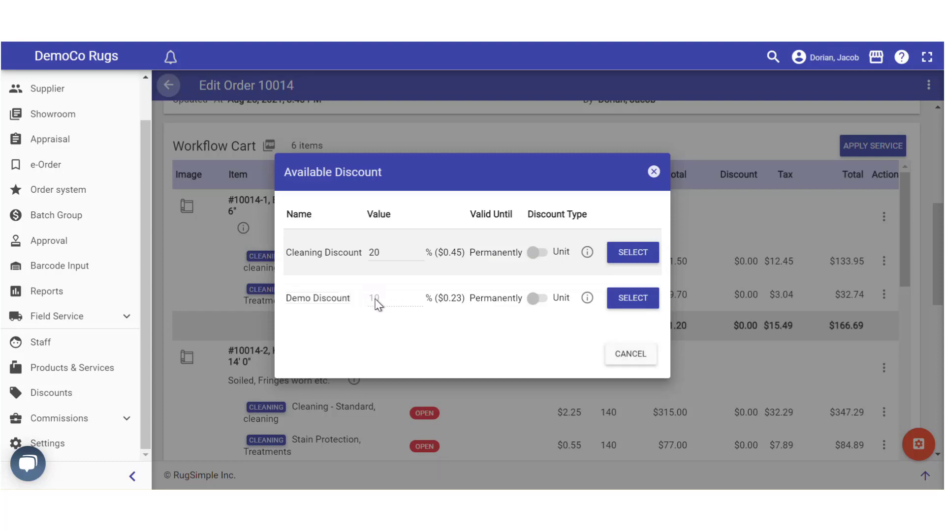
{"action": "double_click", "coordinate": [373, 300]}
{"action": "key", "text": "BackSpace"}
{"action": "left_click_drag", "start_coordinate": [439, 299], "coordinate": [456, 298]}
{"action": "mouse_move", "coordinate": [597, 297]}
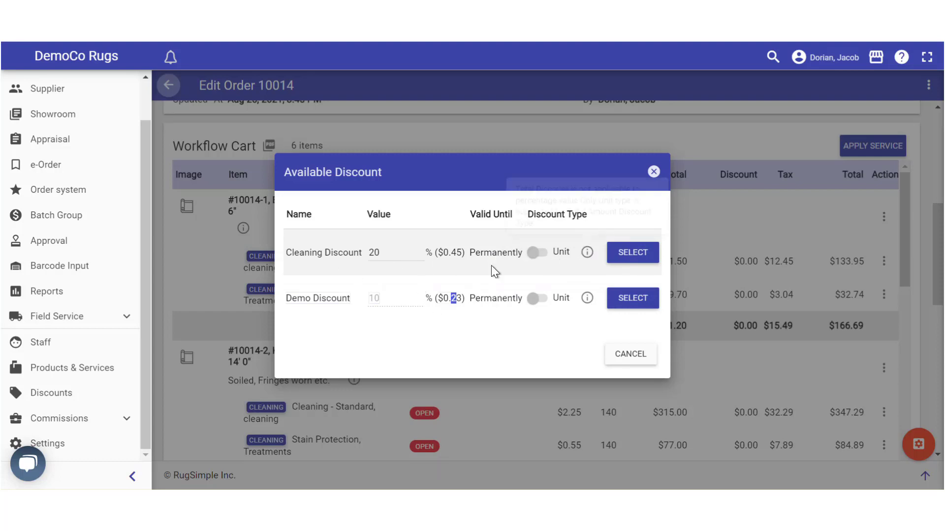
{"action": "left_click", "coordinate": [635, 304]}
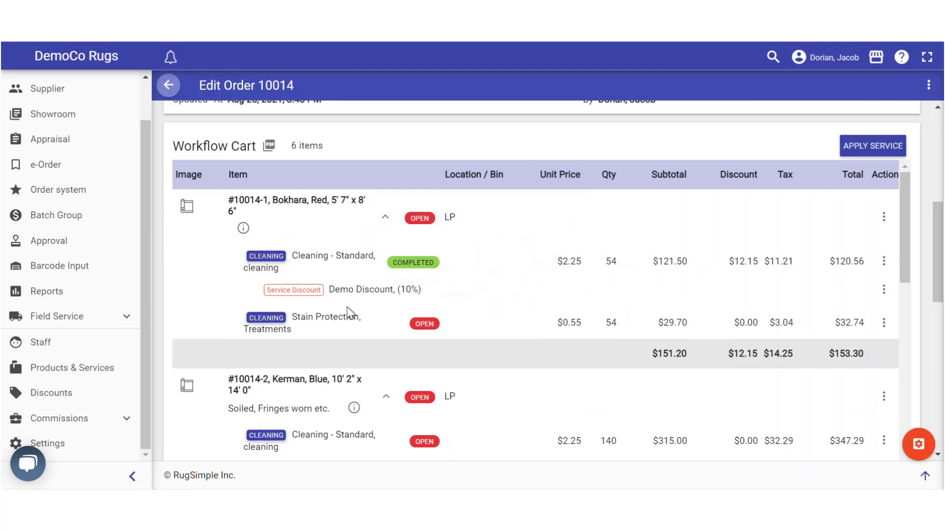
Review the cart's Cleaning - Standard line: quantity 54, $12.15 Demo Discount, $120.56 total
{"action": "left_click_drag", "start_coordinate": [337, 294], "coordinate": [392, 301]}
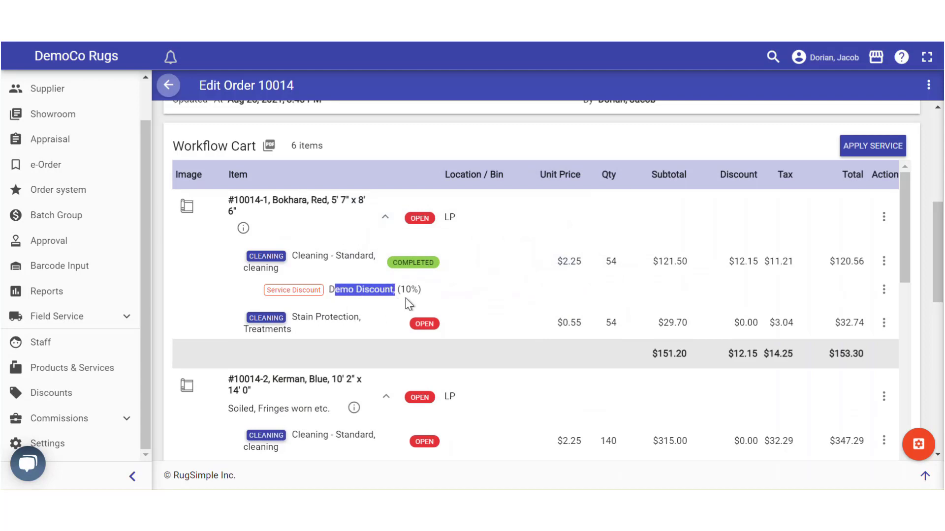
{"action": "left_click", "coordinate": [406, 303]}
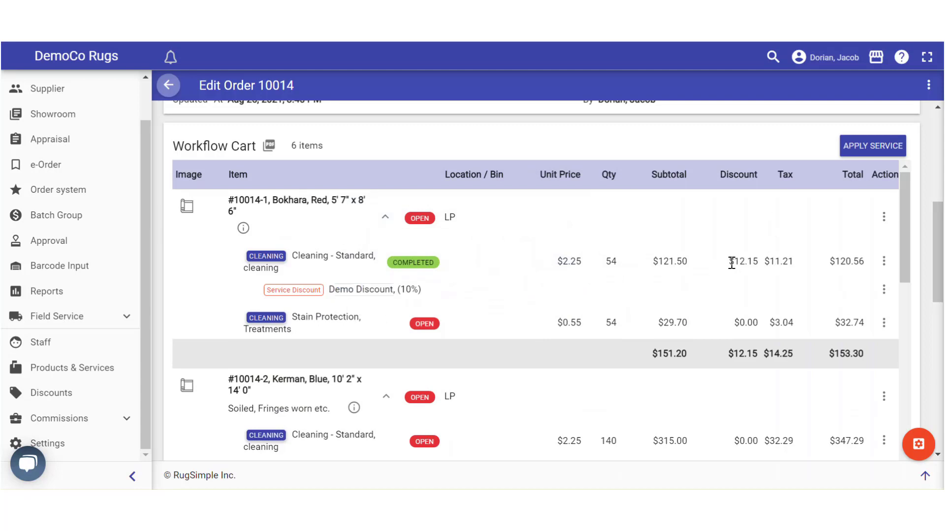
{"action": "left_click_drag", "start_coordinate": [617, 258], "coordinate": [603, 266]}
{"action": "left_click", "coordinate": [605, 266]}
{"action": "left_click_drag", "start_coordinate": [733, 264], "coordinate": [757, 260]}
{"action": "left_click", "coordinate": [743, 259]}
{"action": "mouse_move", "coordinate": [904, 259]}
{"action": "left_mouse_down"}
{"action": "mouse_move", "coordinate": [903, 267]}
{"action": "mouse_move", "coordinate": [907, 256]}
{"action": "left_mouse_up"}
{"action": "left_click_drag", "start_coordinate": [369, 257], "coordinate": [294, 257]}
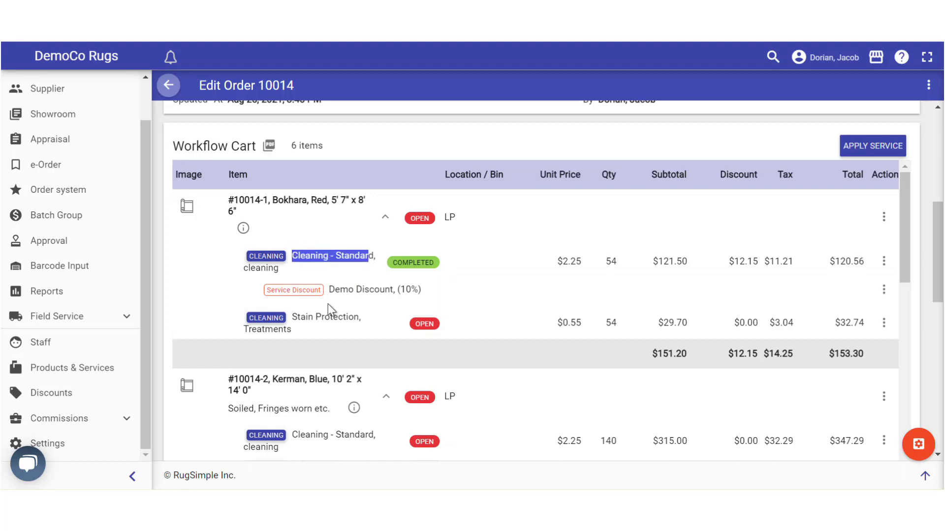
{"action": "left_click_drag", "start_coordinate": [390, 289], "coordinate": [340, 289]}
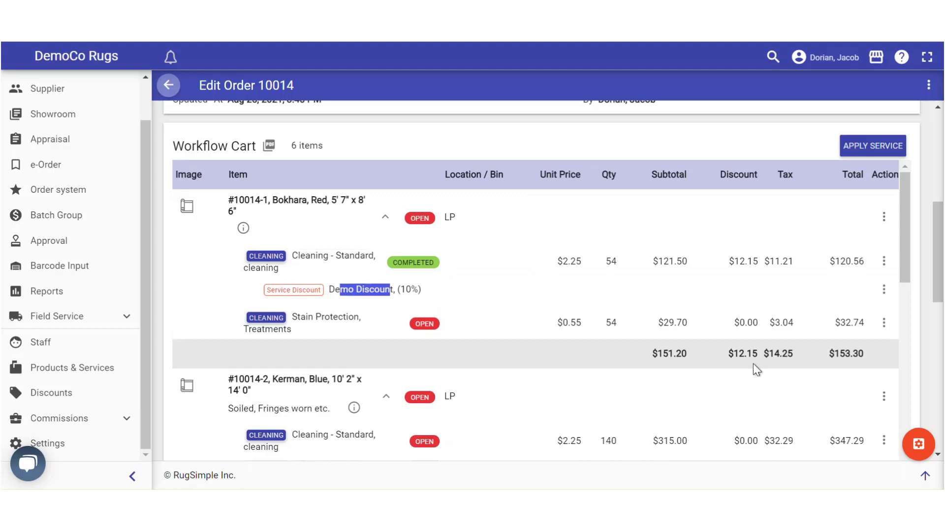
{"action": "scroll", "coordinate": [266, 264], "scroll_direction": "down", "scroll_amount": 3}
{"action": "scroll", "coordinate": [349, 273], "scroll_direction": "up", "scroll_amount": 3}
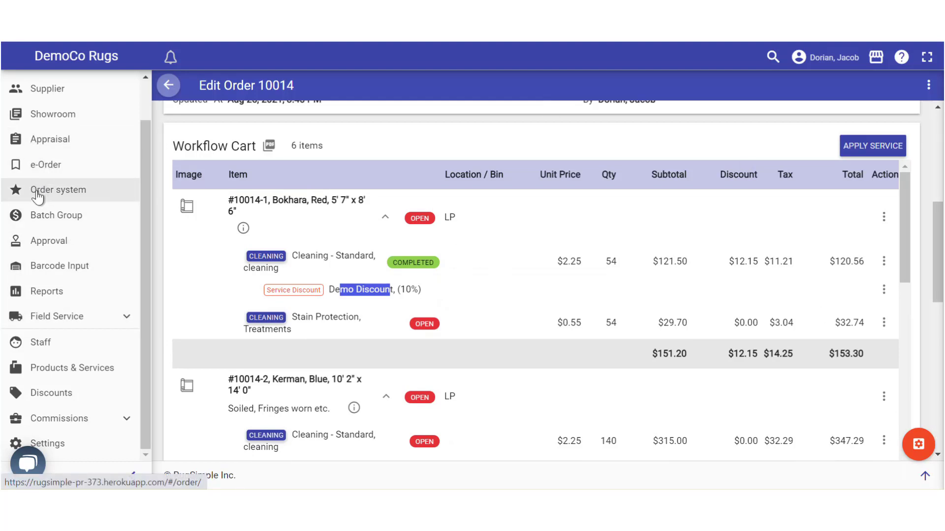
From the Discounts list, start a new discount named 'Friends and Family' with value 50
{"action": "left_click", "coordinate": [61, 392]}
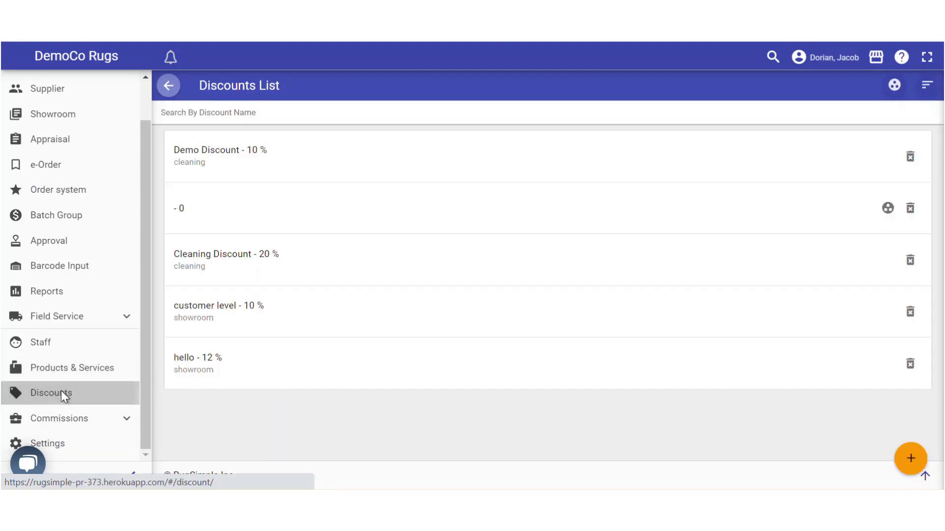
{"action": "left_click", "coordinate": [910, 460]}
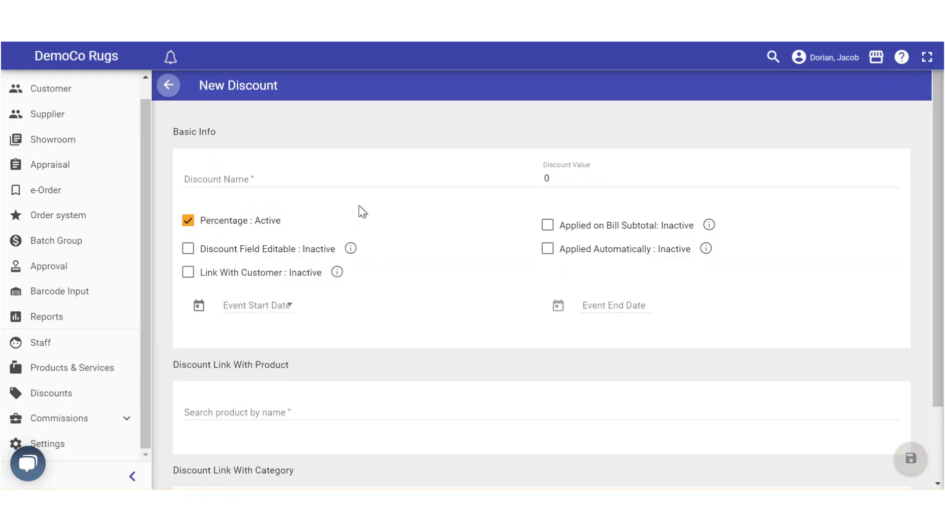
{"action": "left_click", "coordinate": [204, 178]}
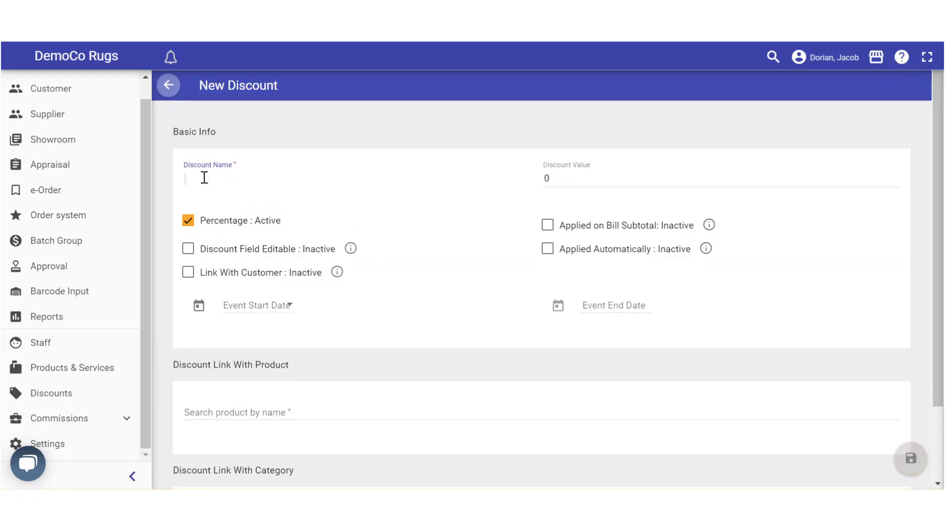
{"action": "type", "text": "Friends and Family"}
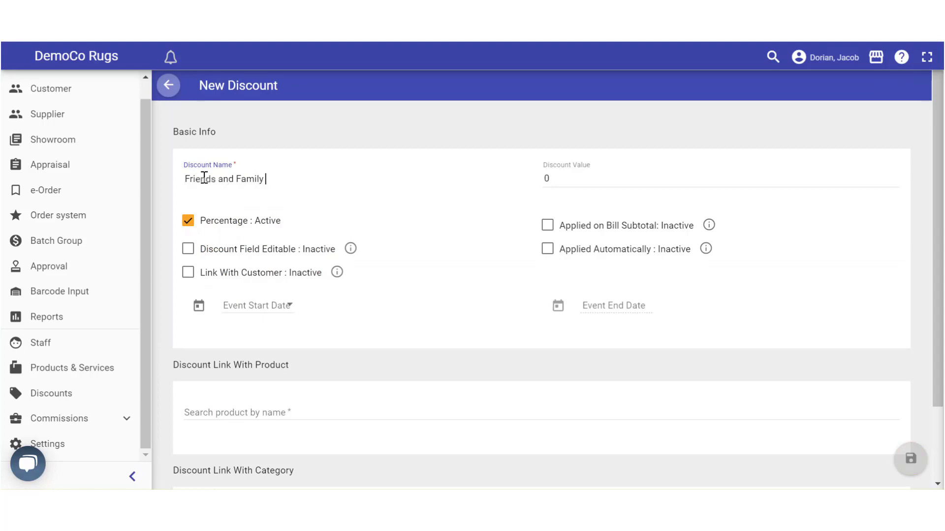
{"action": "left_click", "coordinate": [561, 178]}
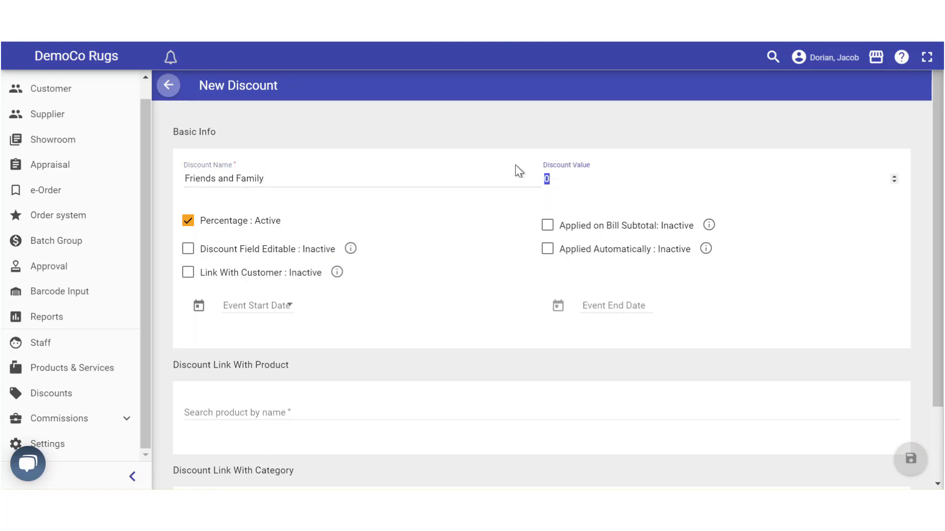
{"action": "type", "text": "50"}
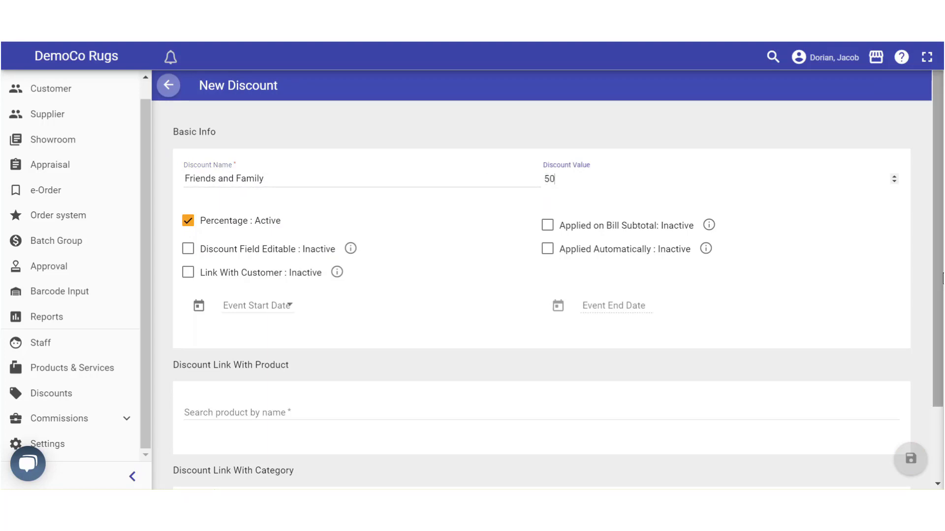
{"action": "scroll", "coordinate": [678, 203], "scroll_direction": "down", "scroll_amount": 2}
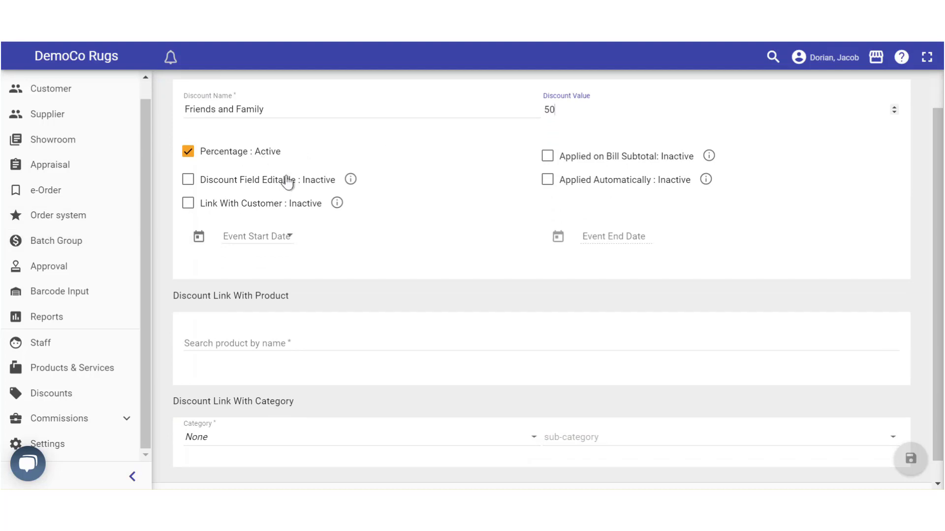
Make the discount field editable, linked with a customer, and applied automatically
{"action": "left_click", "coordinate": [187, 183]}
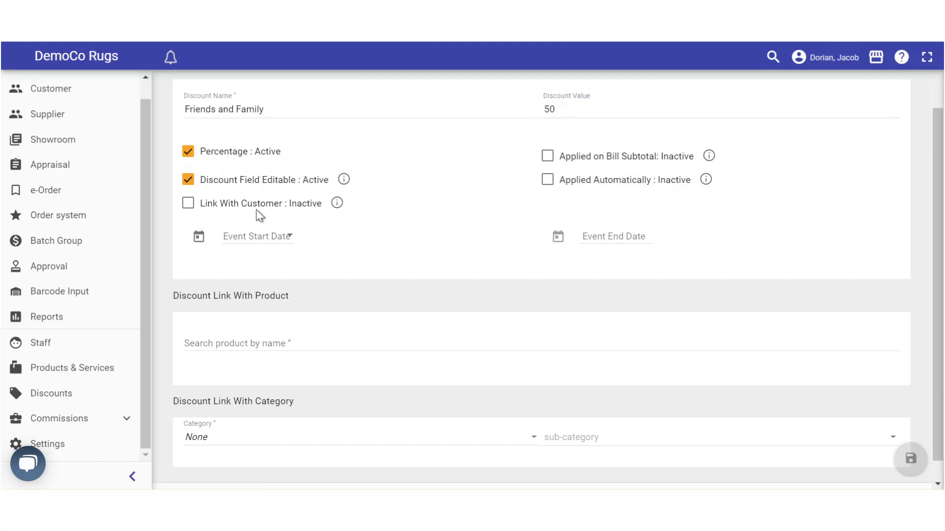
{"action": "mouse_move", "coordinate": [320, 193]}
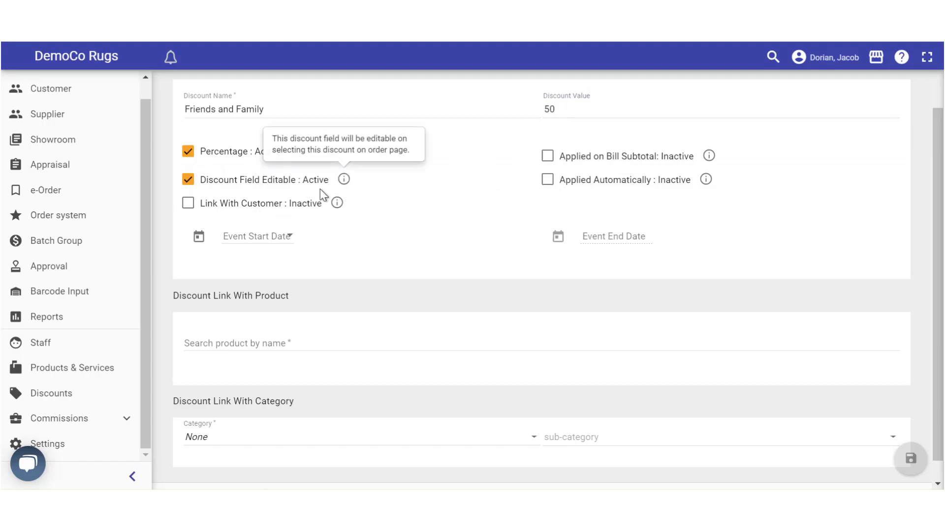
{"action": "left_click", "coordinate": [188, 204]}
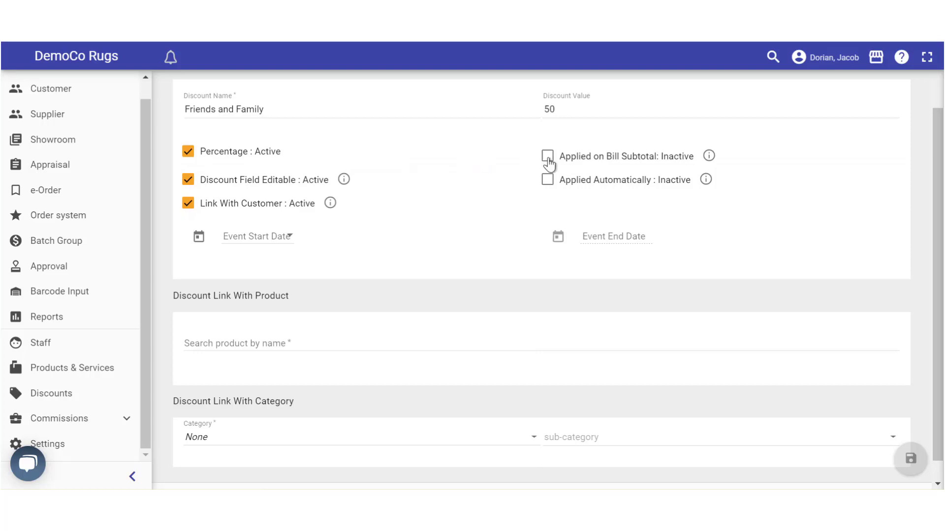
{"action": "left_click", "coordinate": [547, 181]}
{"action": "mouse_move", "coordinate": [347, 186]}
{"action": "scroll", "coordinate": [274, 416], "scroll_direction": "down", "scroll_amount": 1}
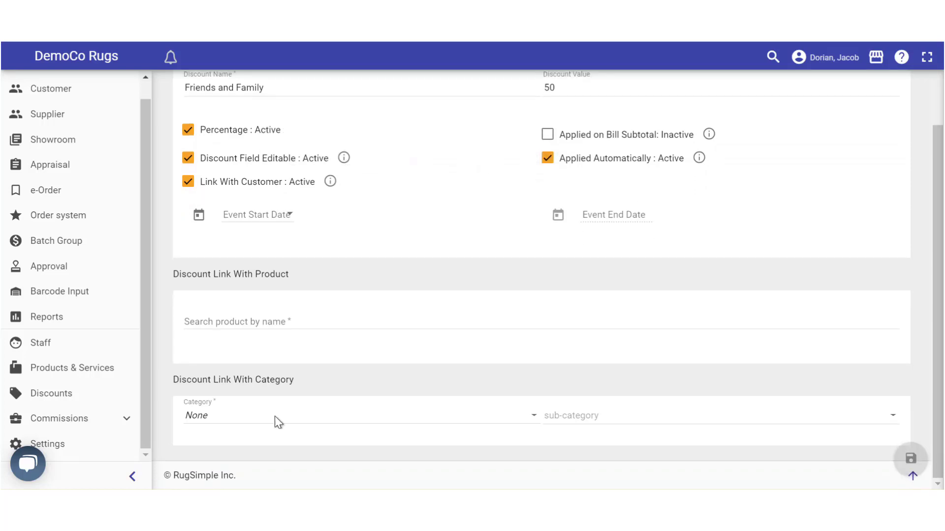
Restrict the discount to the Cleaning category and save it
{"action": "left_click", "coordinate": [197, 416]}
{"action": "left_click", "coordinate": [197, 434]}
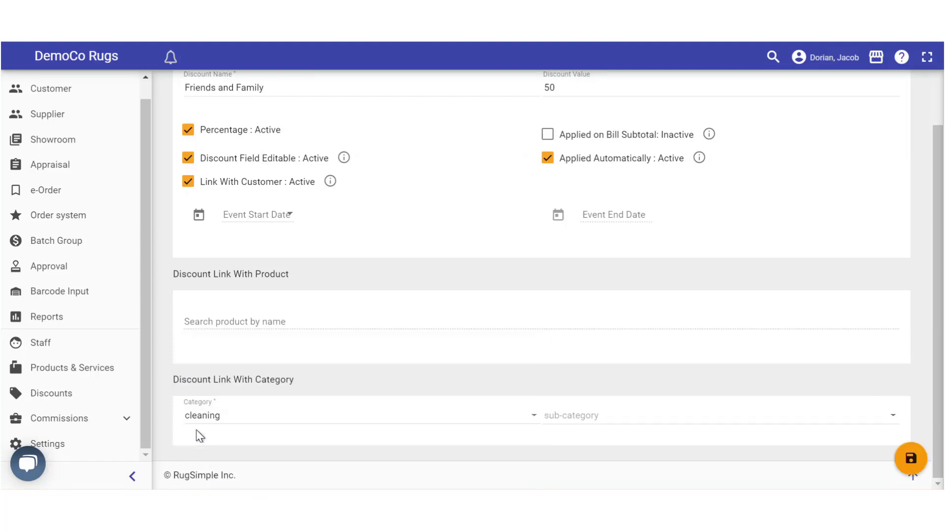
{"action": "left_click", "coordinate": [909, 462]}
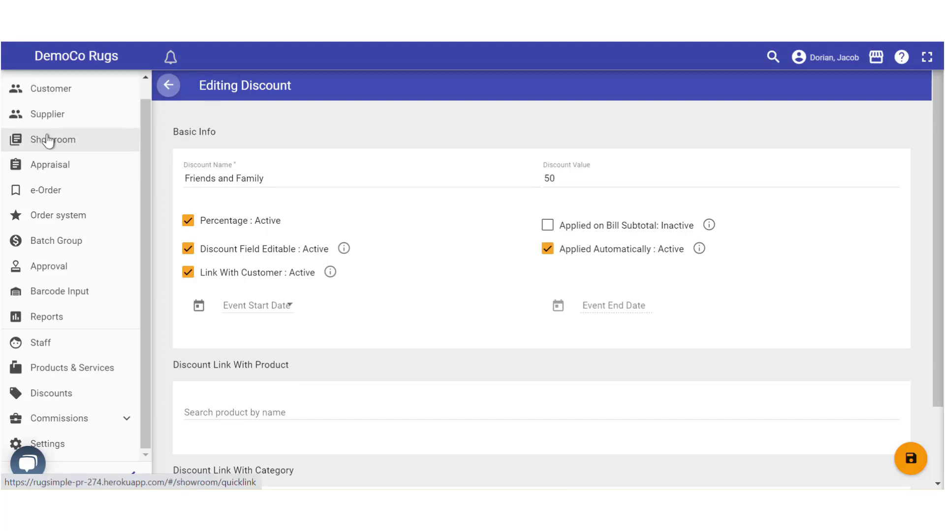
Open the second customer's profile and choose Setup Discount from its more-options menu
{"action": "left_click", "coordinate": [36, 87]}
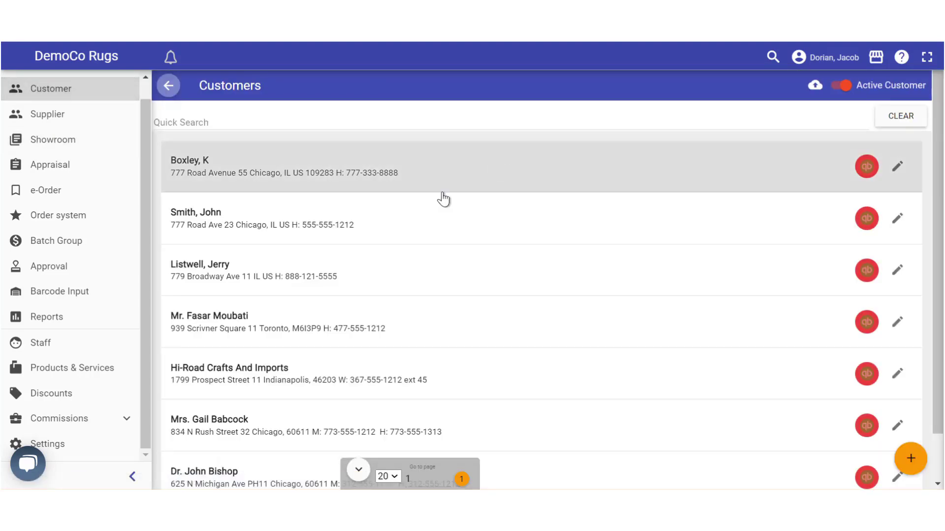
{"action": "left_click", "coordinate": [895, 165]}
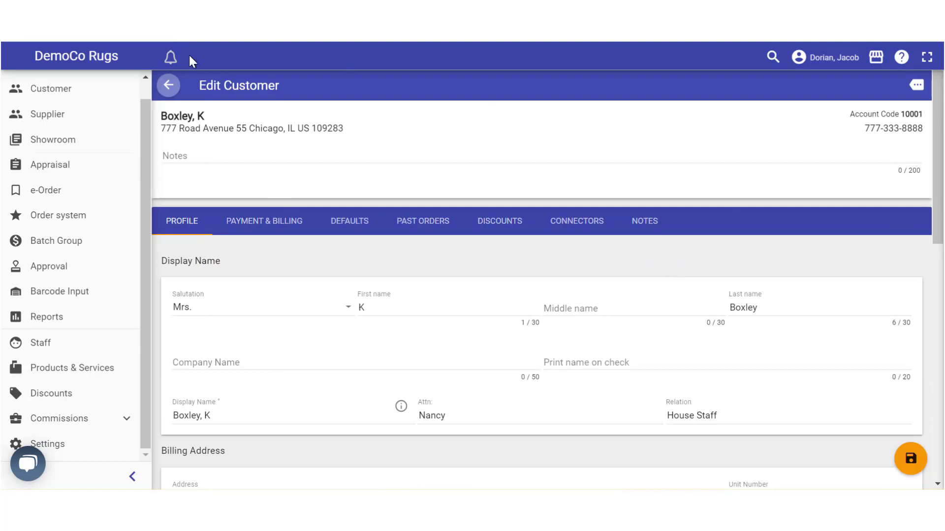
{"action": "left_click", "coordinate": [168, 84]}
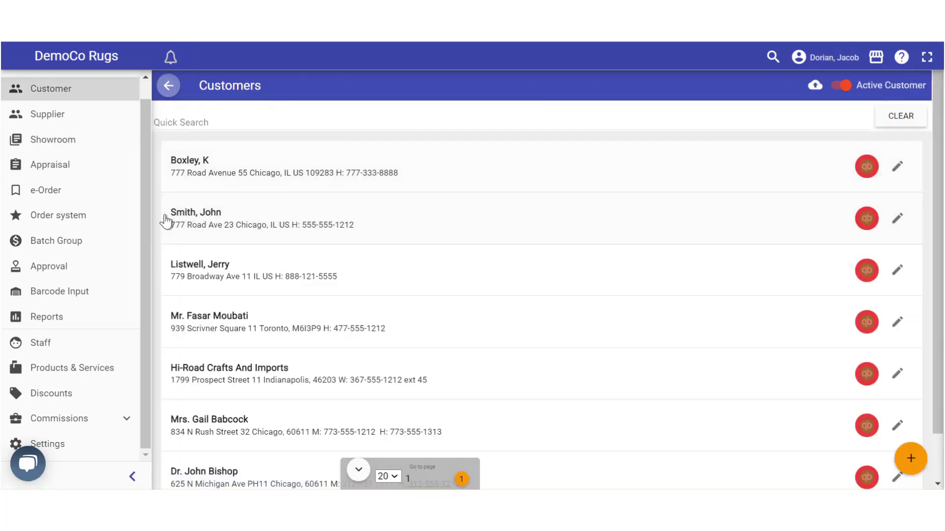
{"action": "left_click", "coordinate": [900, 220]}
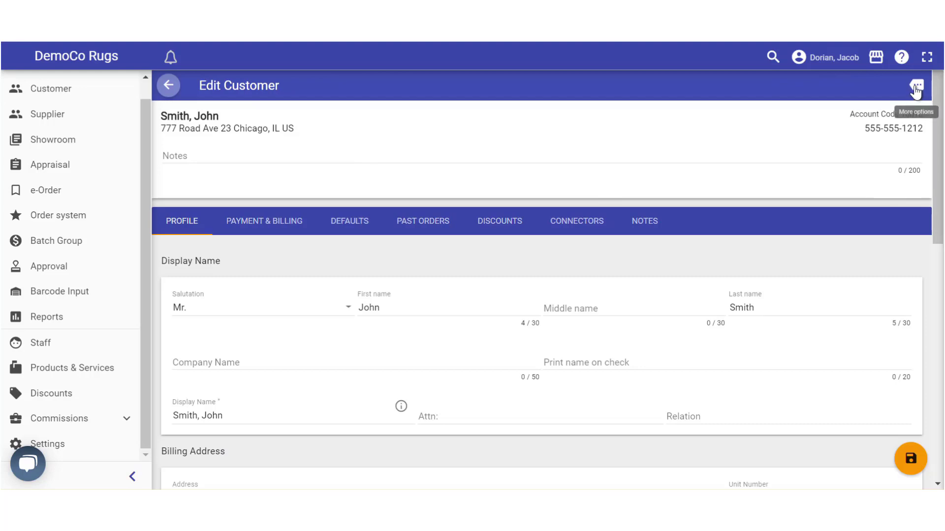
{"action": "left_click", "coordinate": [916, 85]}
{"action": "left_click", "coordinate": [869, 116]}
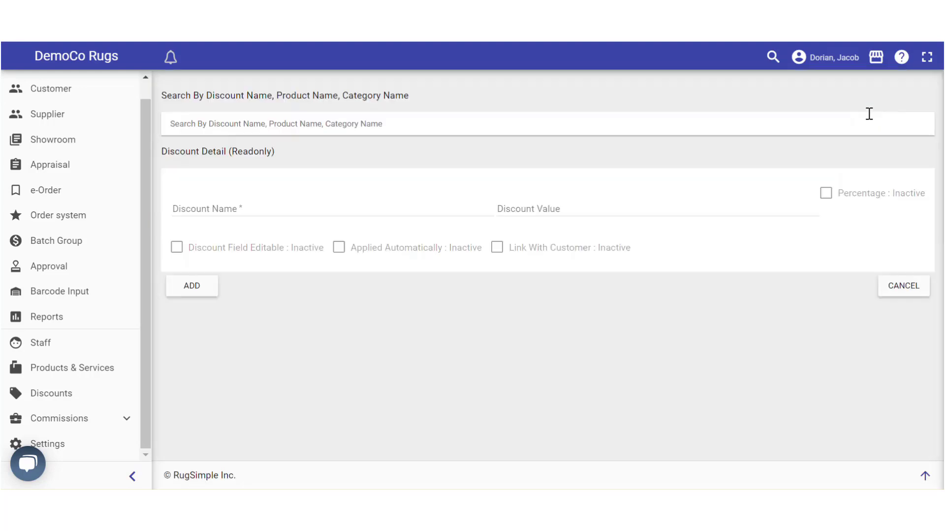
Add the Friends and Family discount to the customer, save, and check the DISCOUNTS tab
{"action": "left_click", "coordinate": [224, 119]}
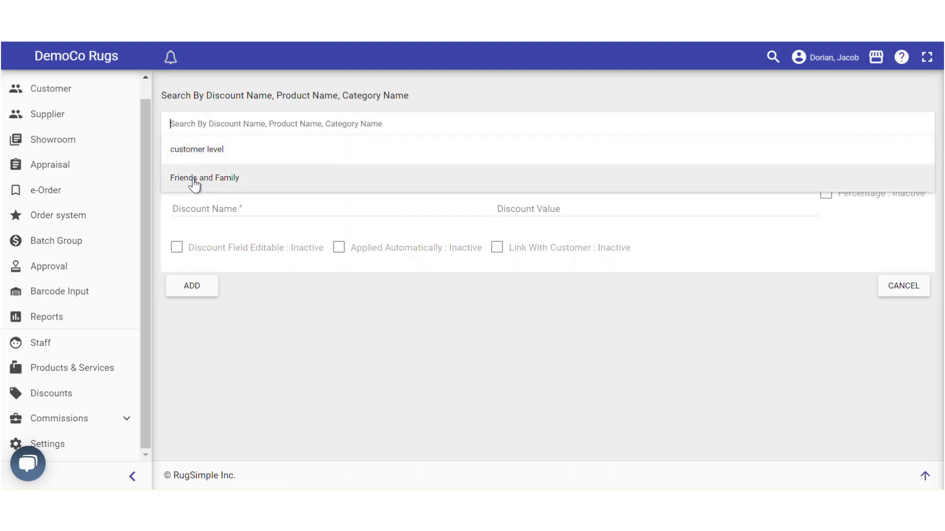
{"action": "left_click", "coordinate": [213, 177]}
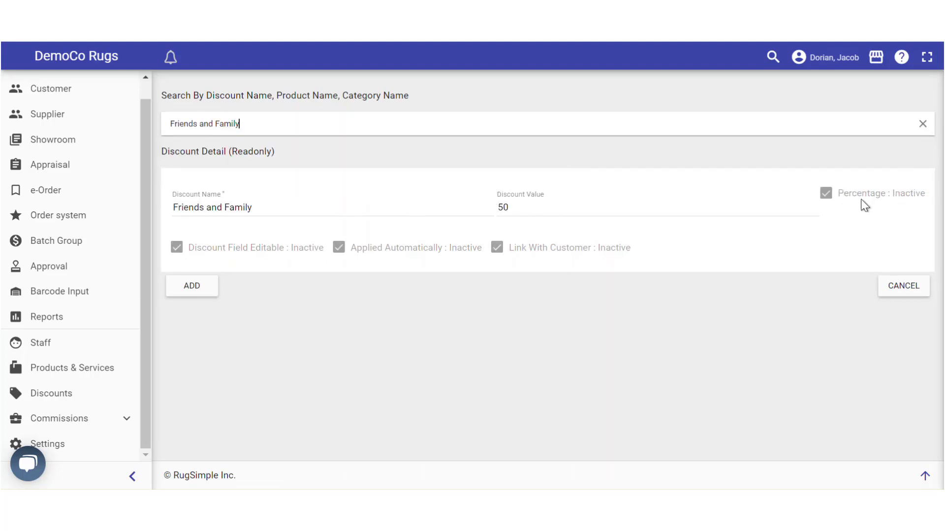
{"action": "left_click", "coordinate": [191, 289]}
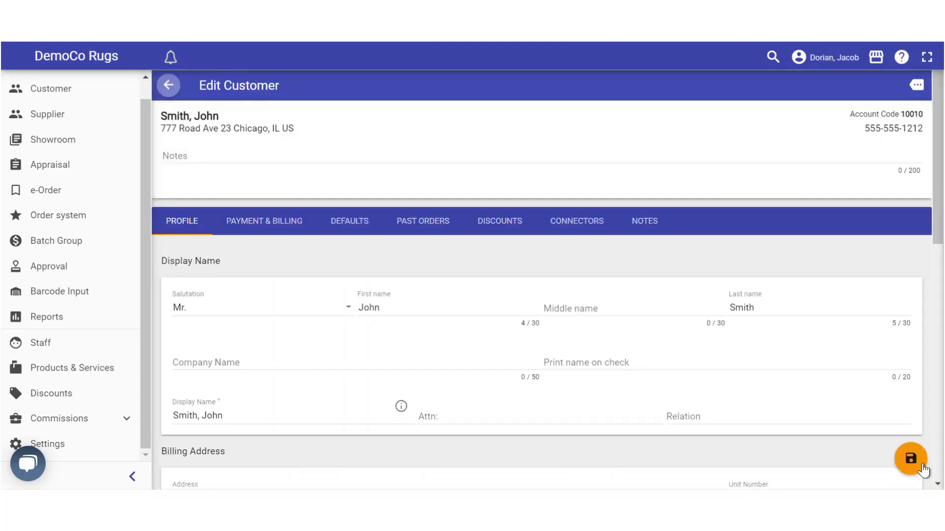
{"action": "left_click", "coordinate": [911, 459]}
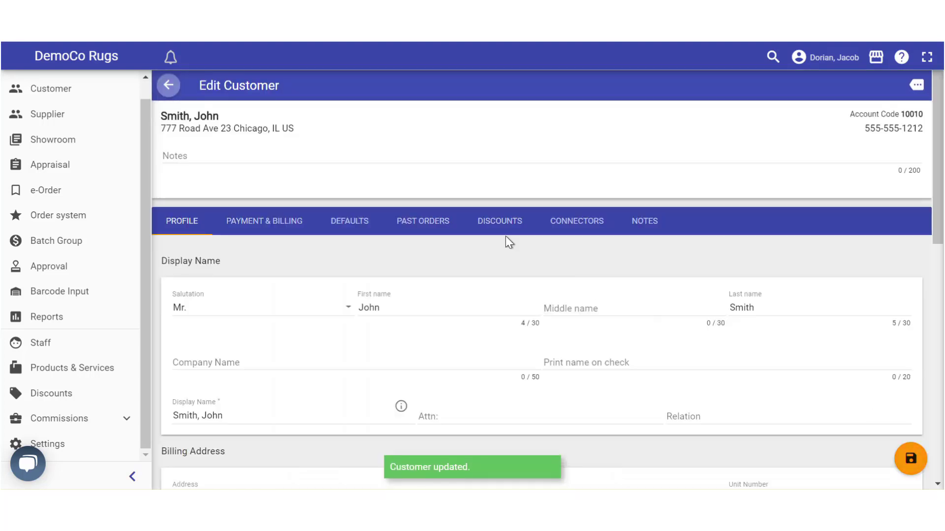
{"action": "left_click", "coordinate": [492, 224]}
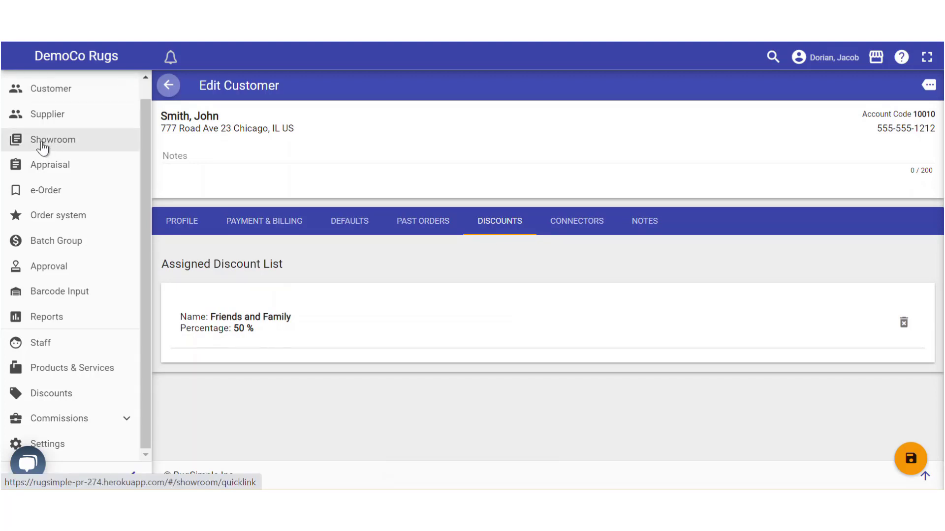
Create a new order with 2 items from Order Management
{"action": "left_click", "coordinate": [43, 220]}
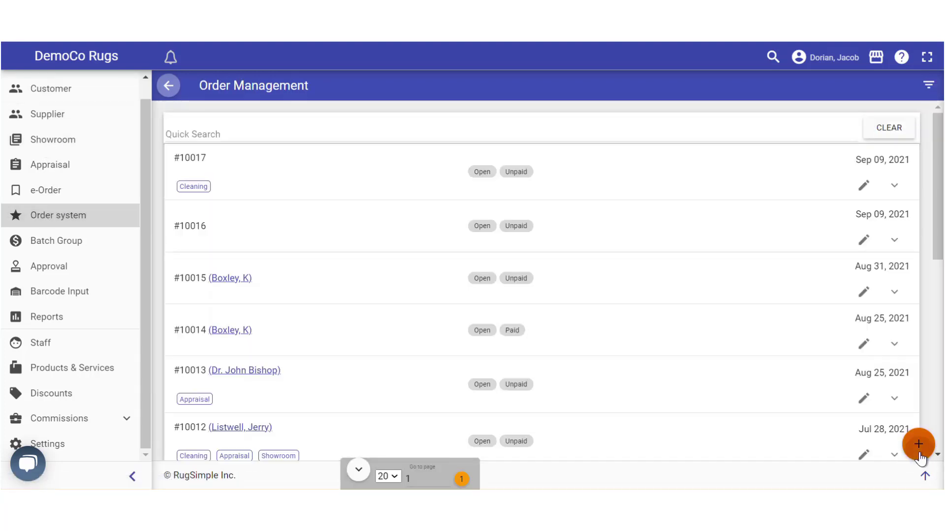
{"action": "left_click", "coordinate": [918, 444]}
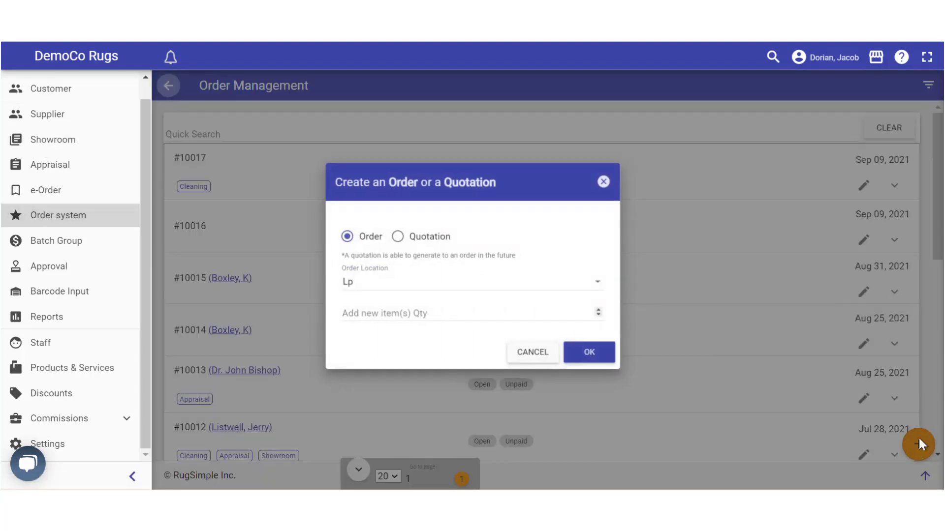
{"action": "left_click", "coordinate": [383, 312]}
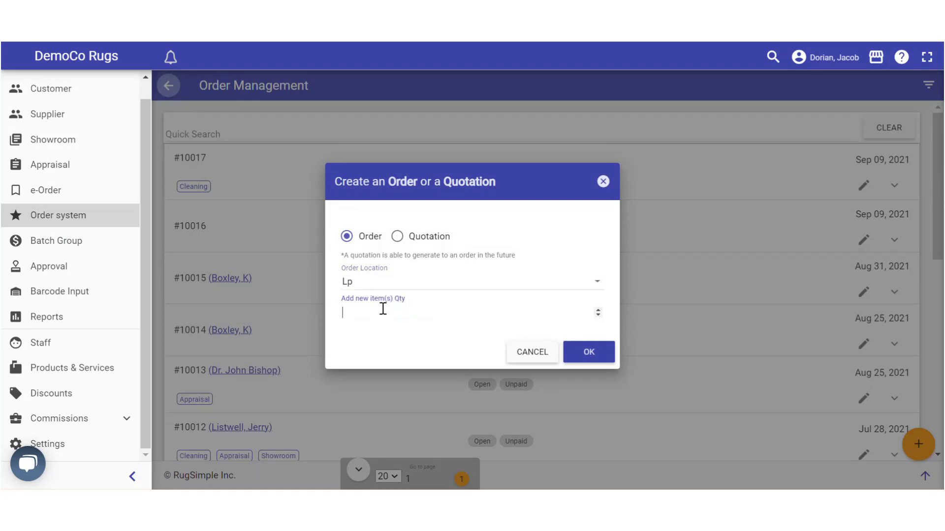
{"action": "type", "text": "2"}
{"action": "left_click", "coordinate": [603, 365]}
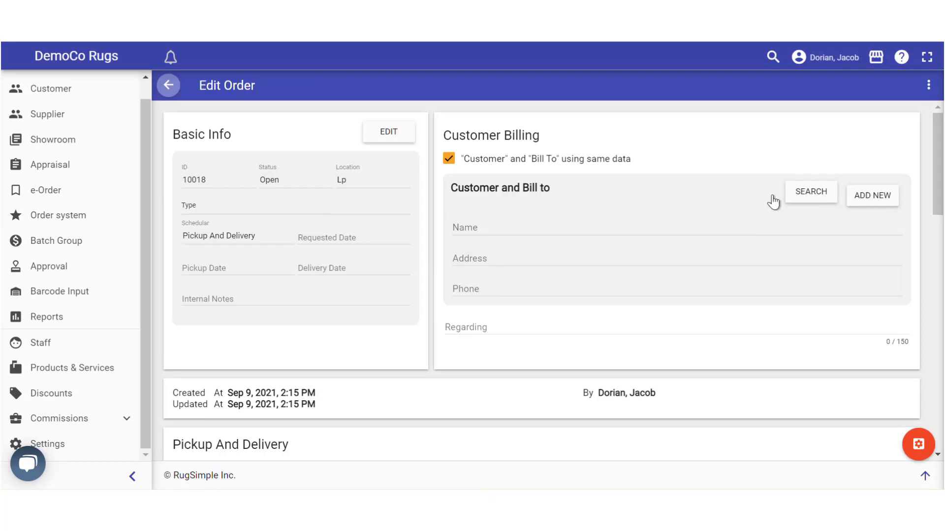
Attach the customer found by surname search to the order, then scroll to the Workflow Cart
{"action": "left_click", "coordinate": [813, 197]}
{"action": "left_click", "coordinate": [354, 212]}
{"action": "type", "text": "smith"}
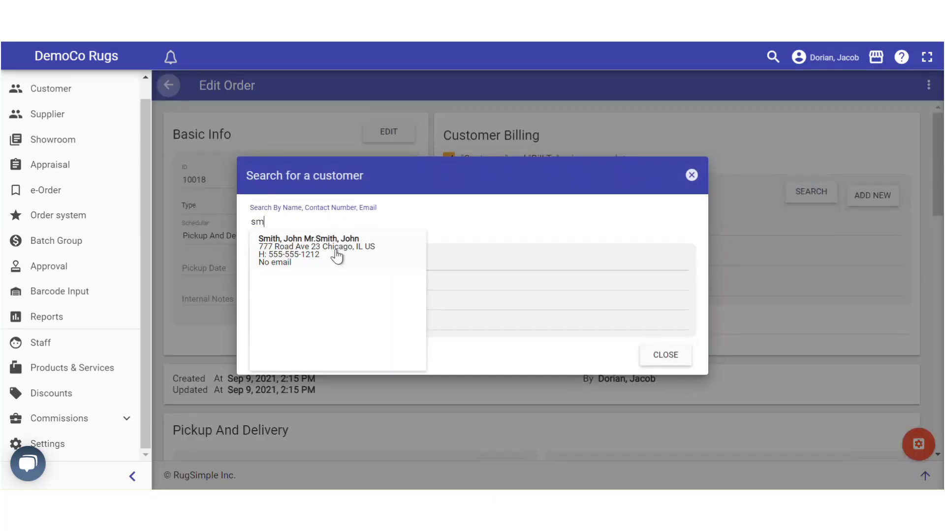
{"action": "left_click", "coordinate": [326, 255]}
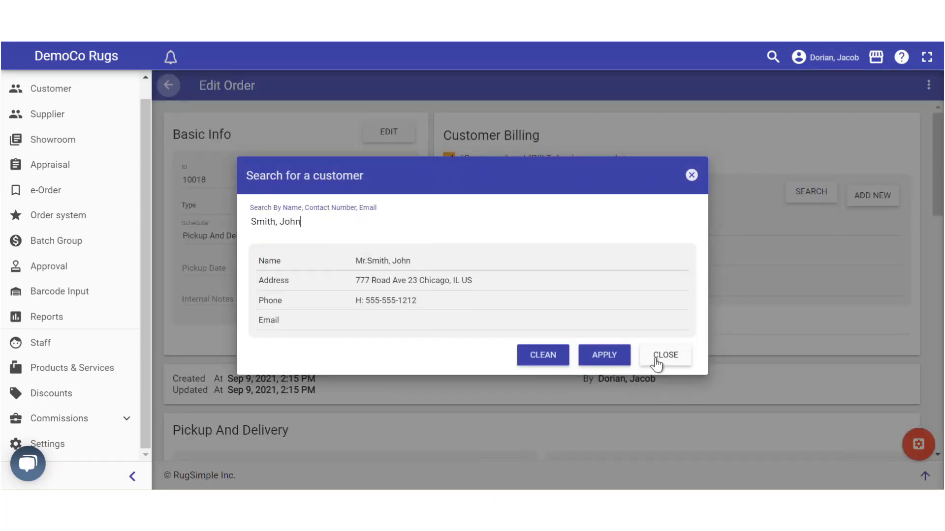
{"action": "left_click", "coordinate": [588, 355]}
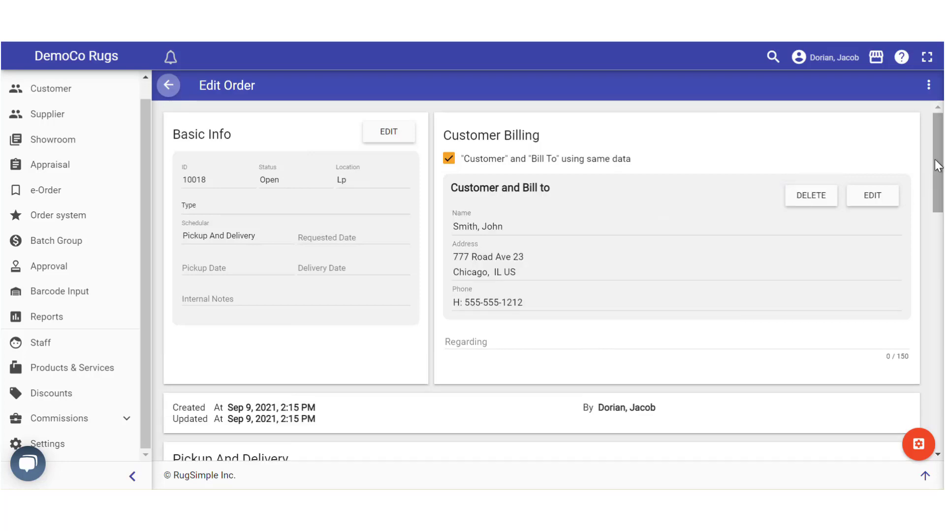
{"action": "left_click_drag", "start_coordinate": [938, 161], "coordinate": [940, 304]}
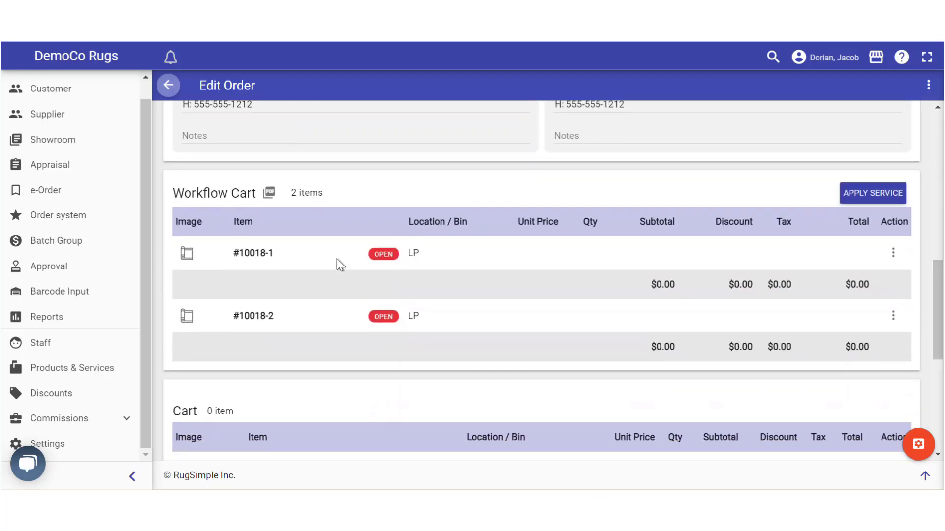
Add the Cleaning - Standard service to rug #10018-1 via a 'cle' service search
{"action": "left_click", "coordinate": [898, 262]}
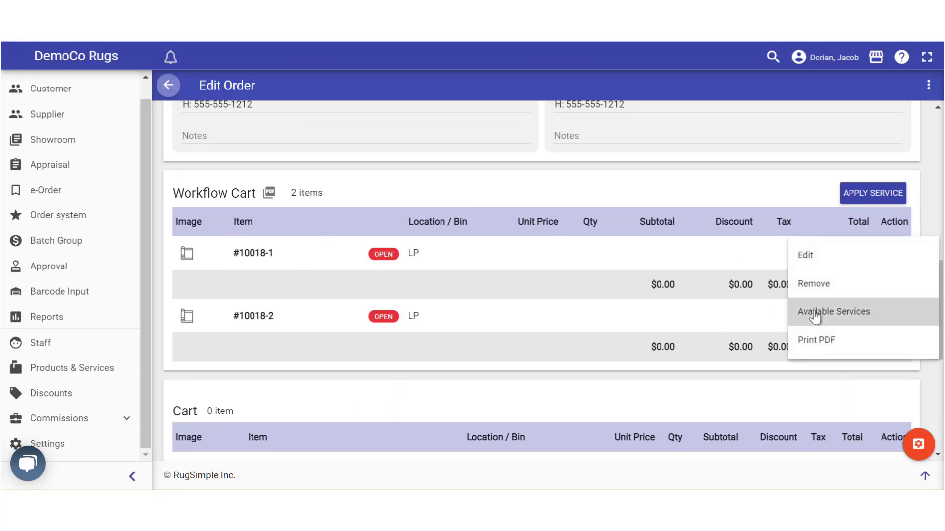
{"action": "left_click", "coordinate": [815, 315]}
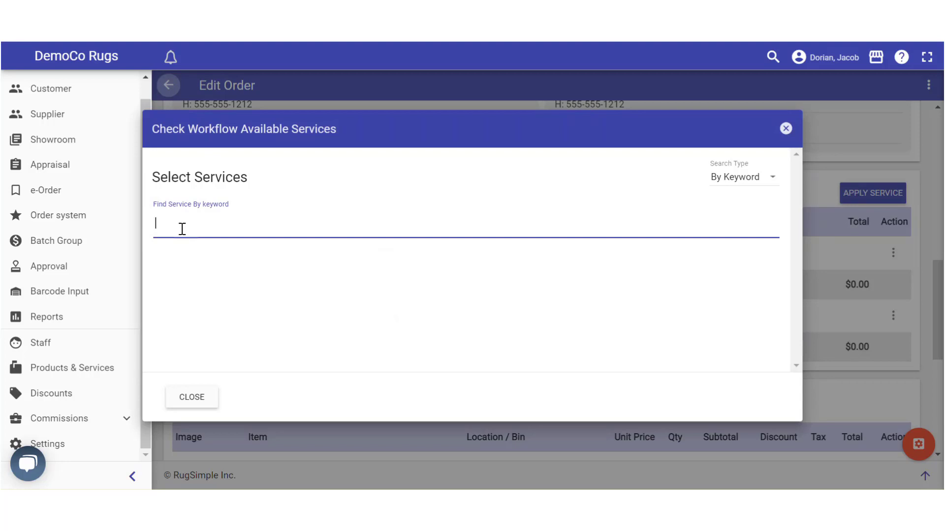
{"action": "type", "text": "clean"}
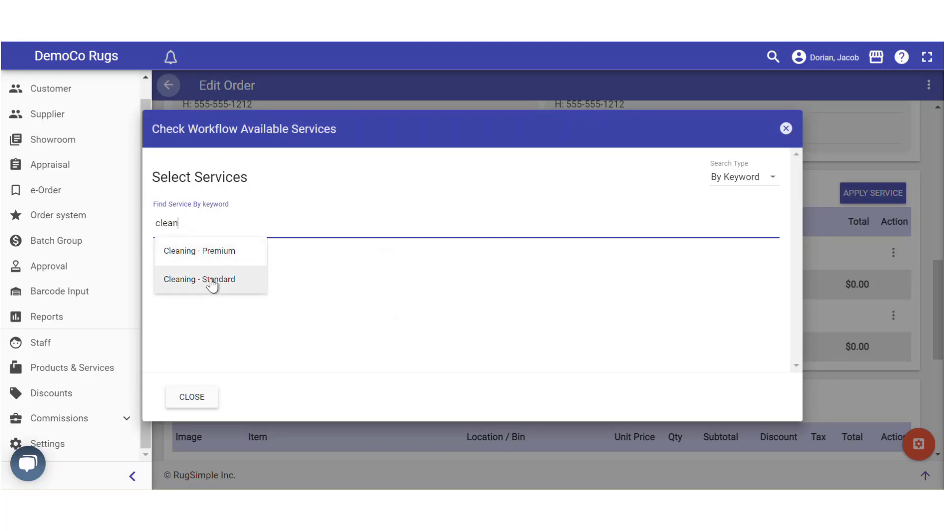
{"action": "left_click", "coordinate": [211, 280]}
{"action": "left_click", "coordinate": [739, 311]}
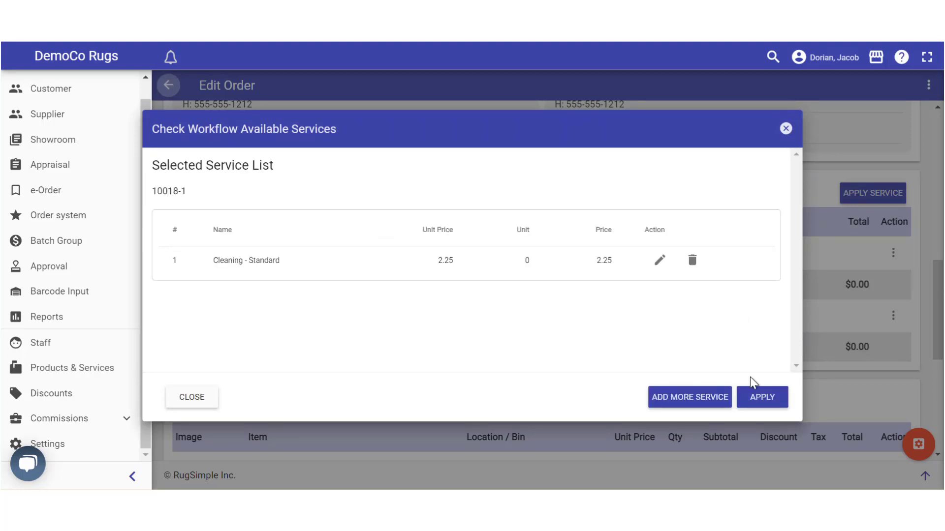
{"action": "left_click", "coordinate": [754, 399]}
{"action": "left_click", "coordinate": [729, 401]}
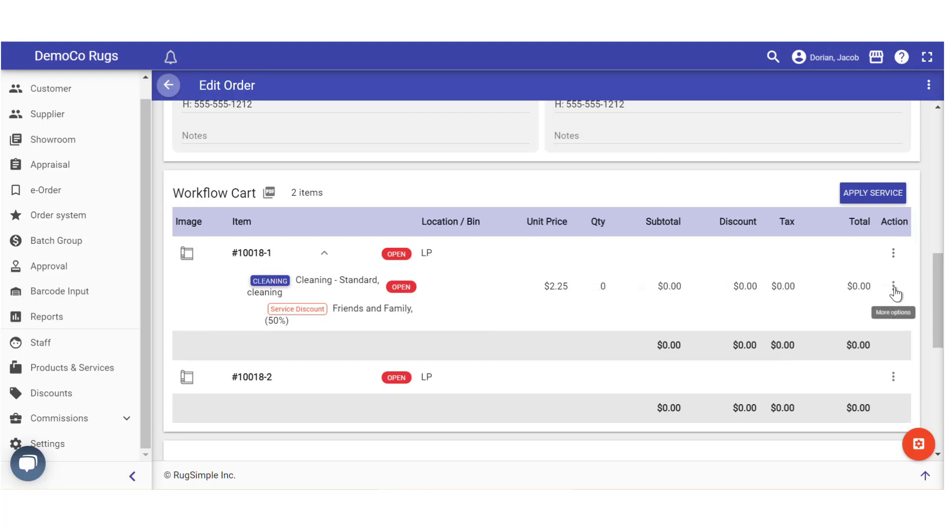
Inspect the cleaning service's square footage in its Edit dialog, then cancel
{"action": "left_click", "coordinate": [893, 290]}
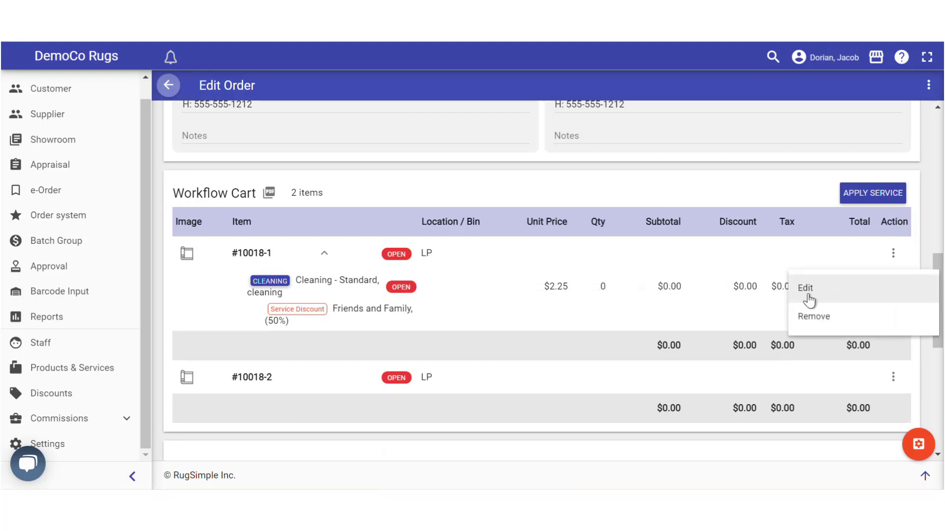
{"action": "left_click", "coordinate": [807, 289]}
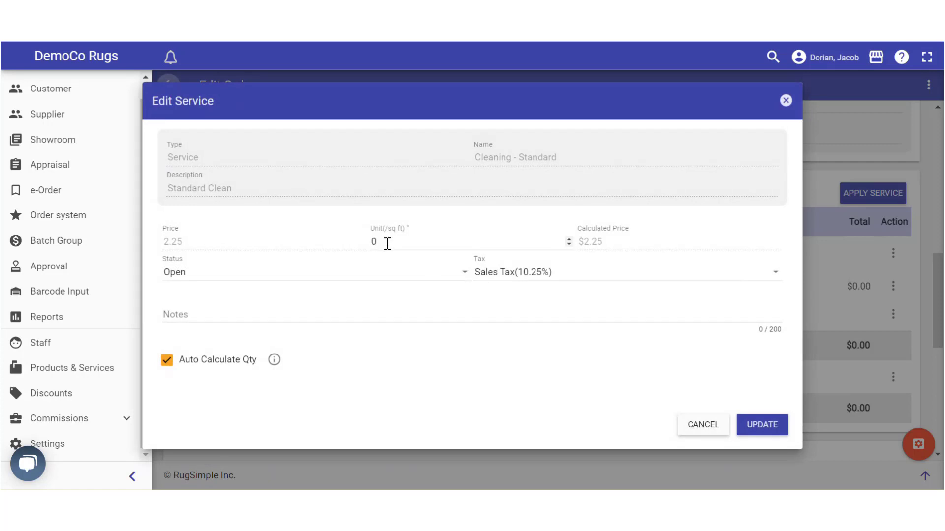
{"action": "left_click_drag", "start_coordinate": [386, 242], "coordinate": [314, 241]}
{"action": "left_click", "coordinate": [703, 426]}
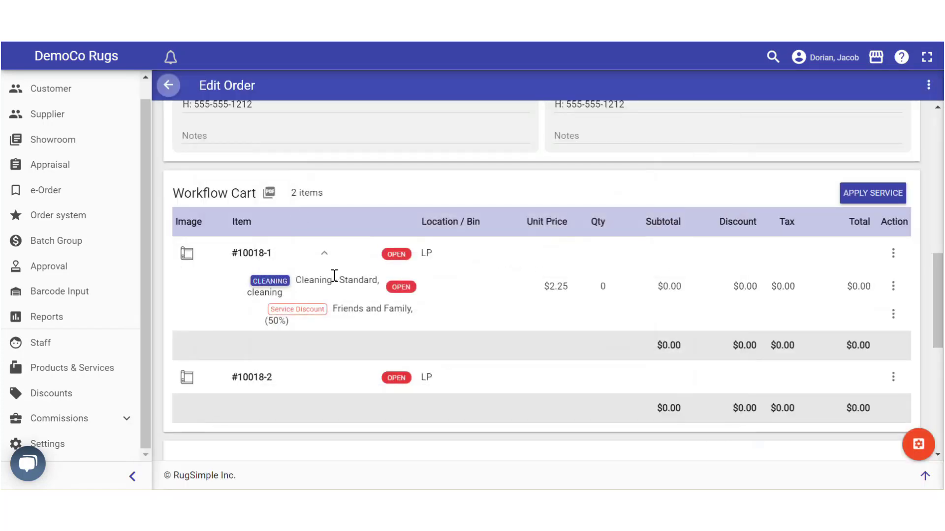
Set rug #10018-1's width to 5 and length to 8.4 and save
{"action": "left_click", "coordinate": [893, 253]}
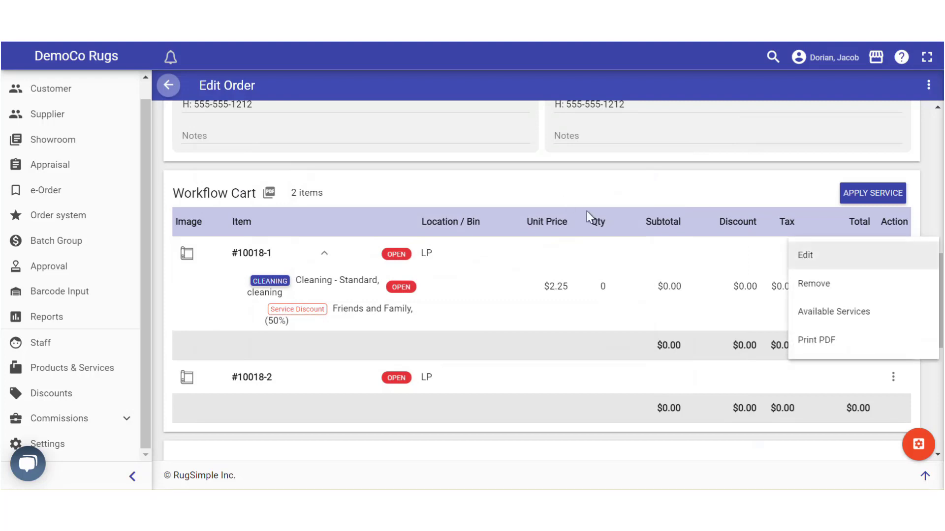
{"action": "left_click", "coordinate": [805, 255]}
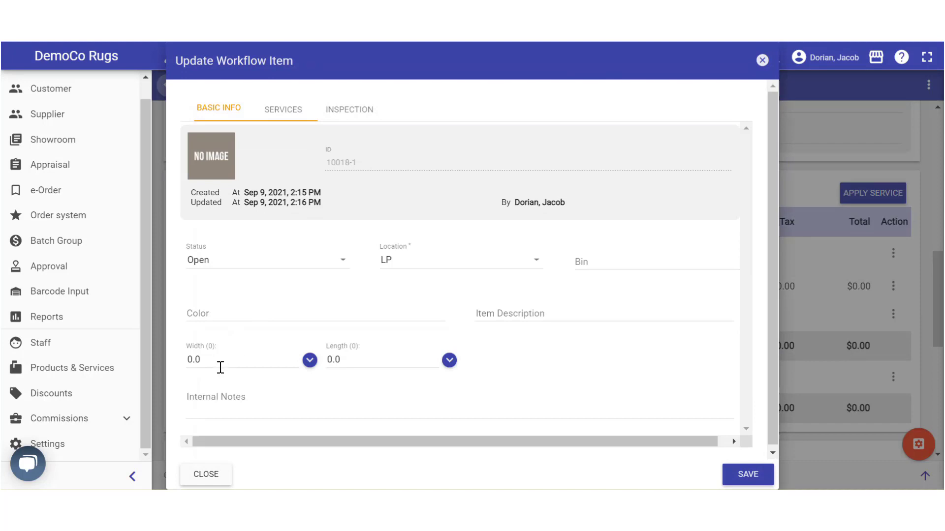
{"action": "left_click", "coordinate": [221, 366]}
{"action": "type", "text": "5"}
{"action": "left_click", "coordinate": [329, 362]}
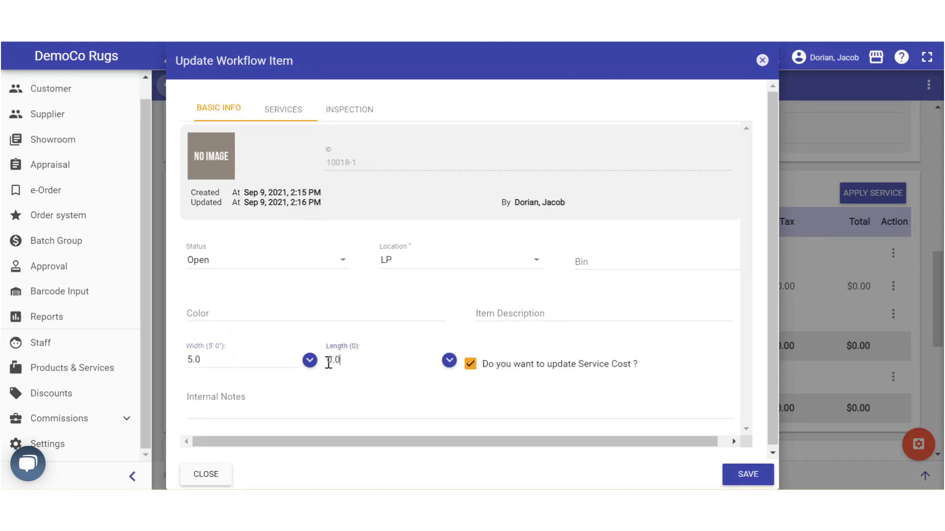
{"action": "type", "text": "8.4"}
{"action": "left_click", "coordinate": [748, 474]}
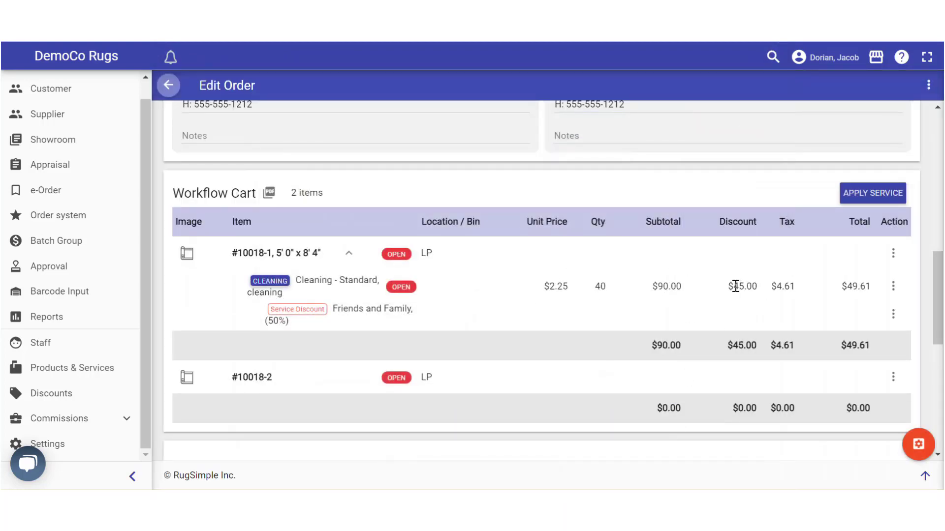
Check the $45.00 discount against the $90.00 subtotal
{"action": "left_click_drag", "start_coordinate": [728, 286], "coordinate": [756, 294]}
{"action": "left_click_drag", "start_coordinate": [650, 288], "coordinate": [692, 298]}
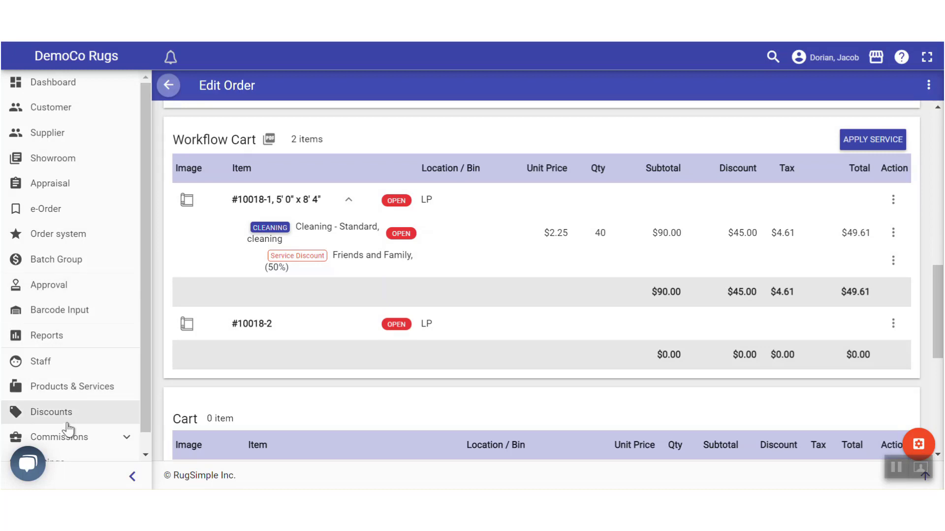
{"action": "scroll", "coordinate": [73, 428], "scroll_direction": "down", "scroll_amount": 1}
Go to Portal Settings' APP CONFIG tab and expand the App Mode list
{"action": "left_click", "coordinate": [72, 444]}
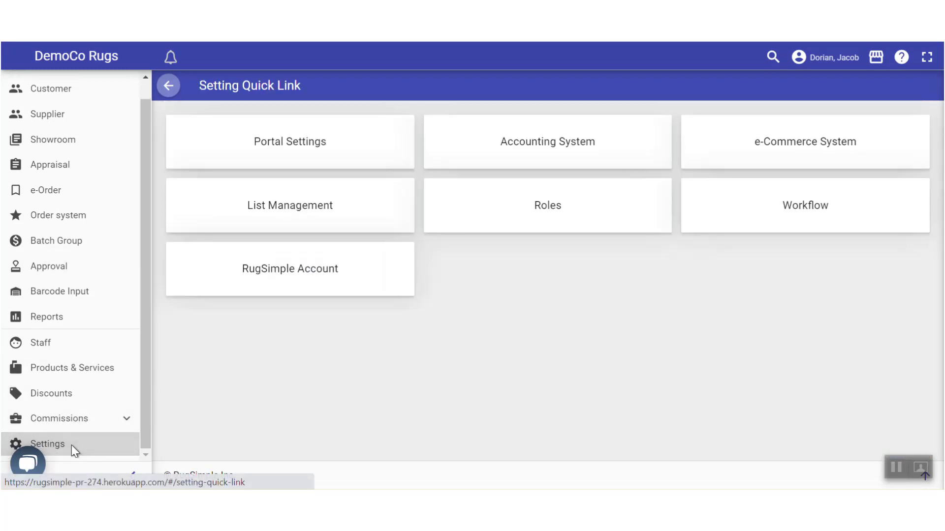
{"action": "left_click", "coordinate": [292, 141]}
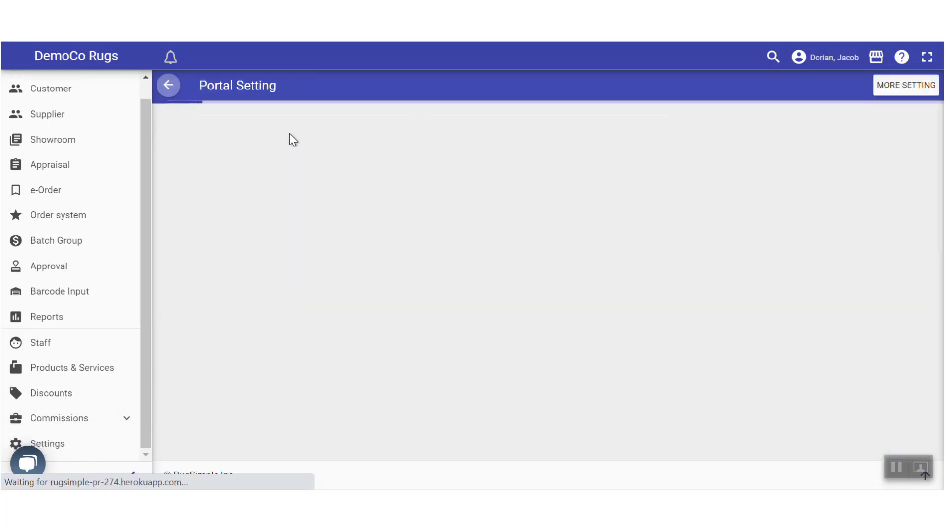
{"action": "left_click", "coordinate": [257, 121]}
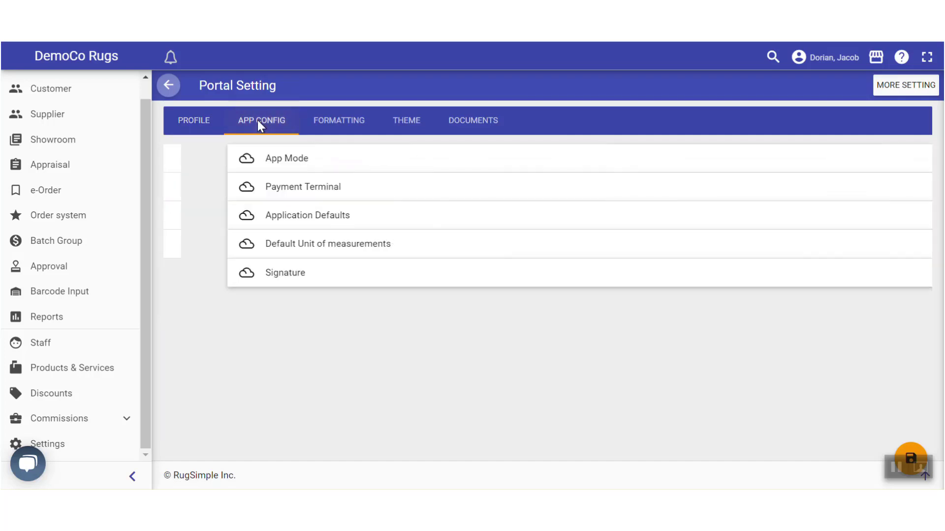
{"action": "left_click", "coordinate": [253, 162]}
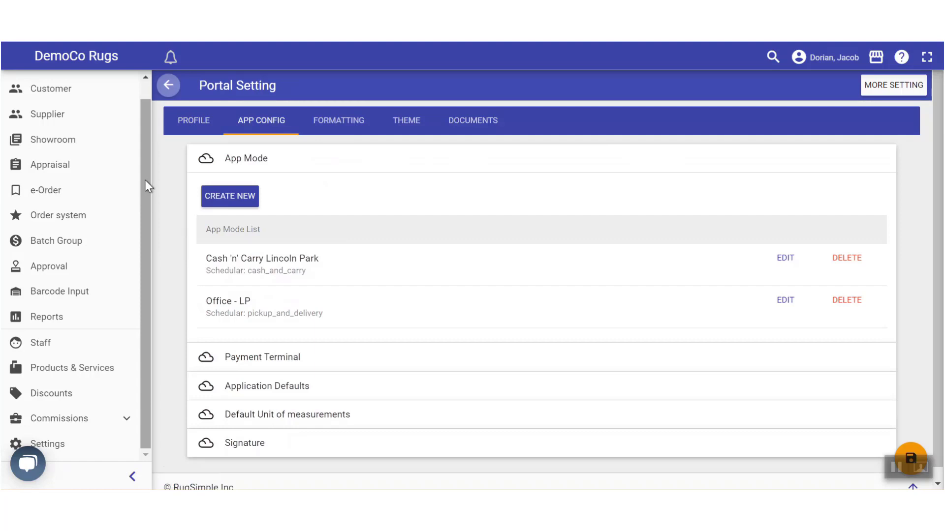
{"action": "left_click_drag", "start_coordinate": [144, 179], "coordinate": [146, 247]}
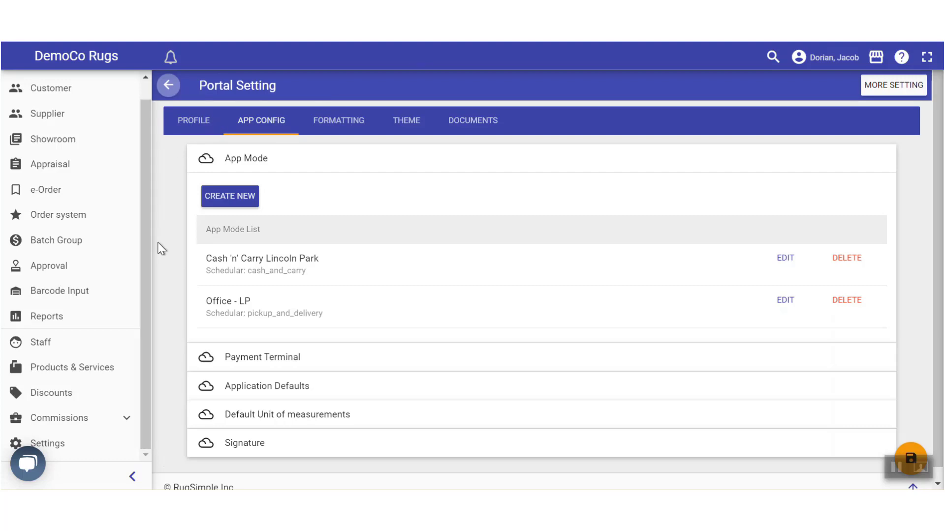
{"action": "mouse_move", "coordinate": [146, 258]}
{"action": "left_mouse_down"}
{"action": "mouse_move", "coordinate": [148, 276]}
{"action": "mouse_move", "coordinate": [147, 244]}
{"action": "left_mouse_up"}
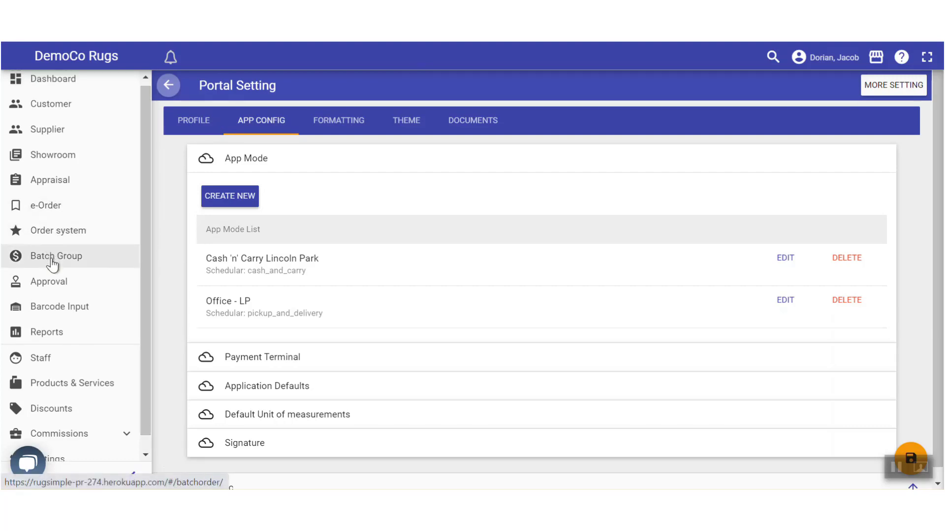
Browse Barcode Input and Appraisals, then open Accounting System from the settings quick links
{"action": "left_click", "coordinate": [54, 305]}
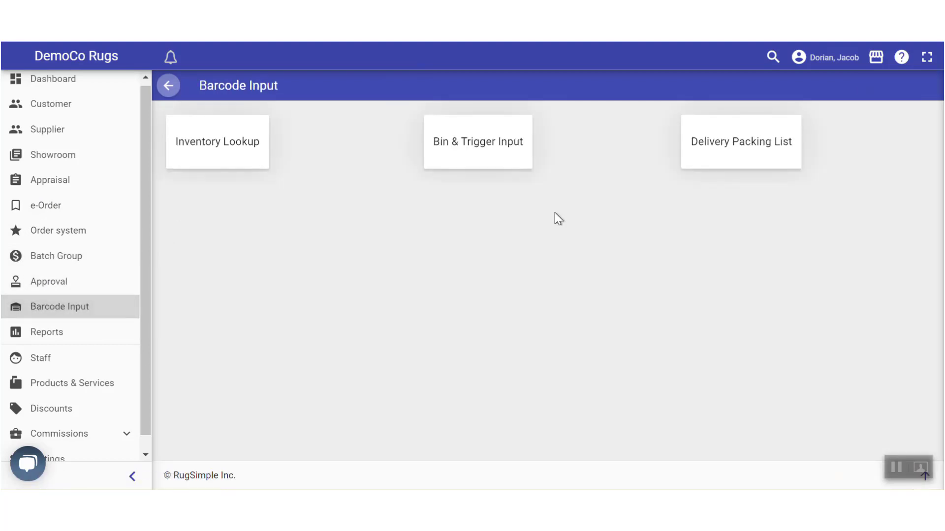
{"action": "left_click", "coordinate": [45, 181]}
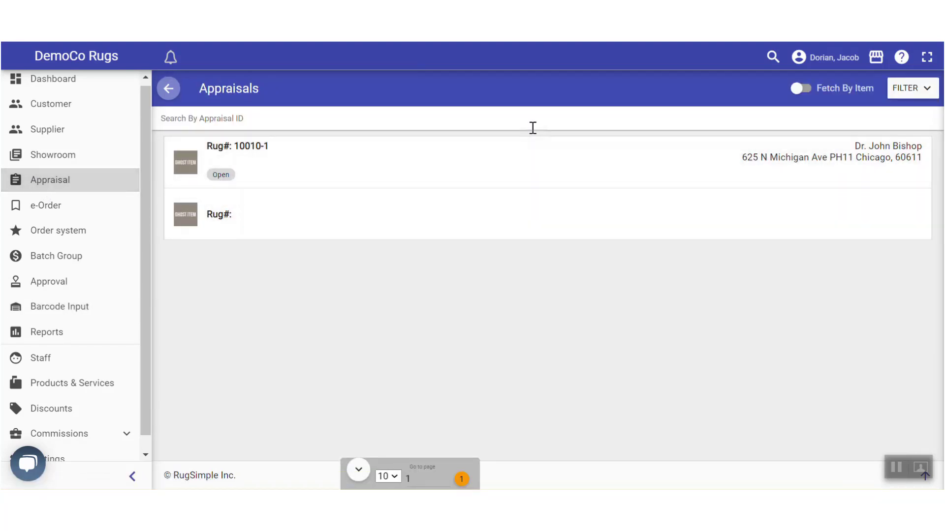
{"action": "scroll", "coordinate": [147, 261], "scroll_direction": "down", "scroll_amount": 1}
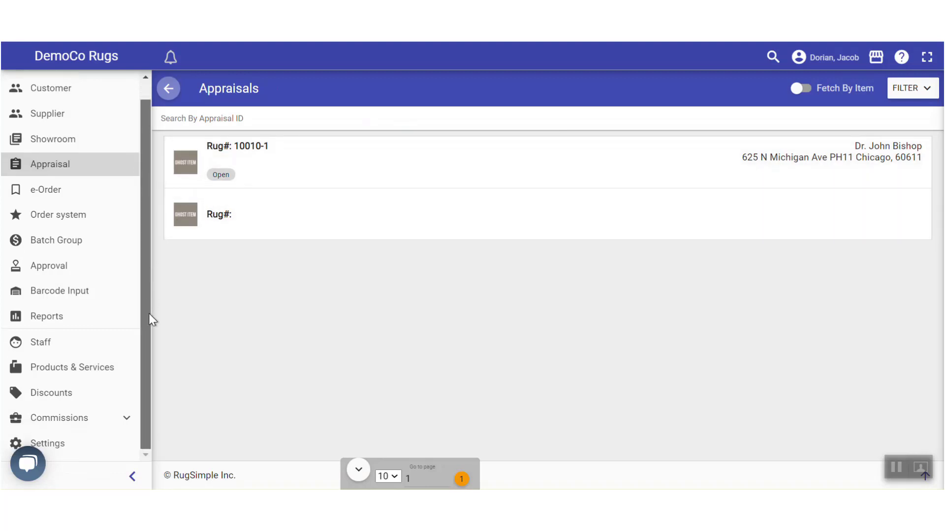
{"action": "scroll", "coordinate": [144, 253], "scroll_direction": "up", "scroll_amount": 1}
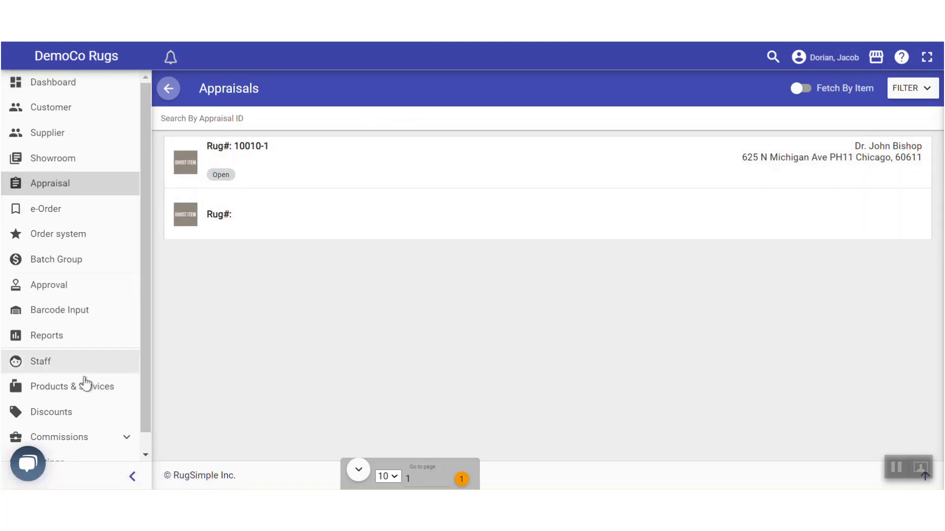
{"action": "scroll", "coordinate": [57, 440], "scroll_direction": "down", "scroll_amount": 1}
{"action": "left_click", "coordinate": [89, 445]}
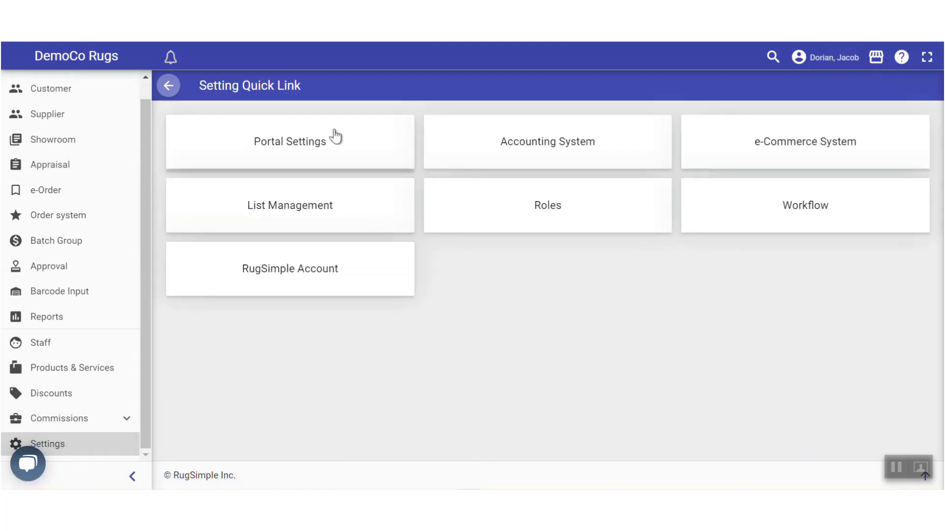
{"action": "left_click", "coordinate": [541, 145]}
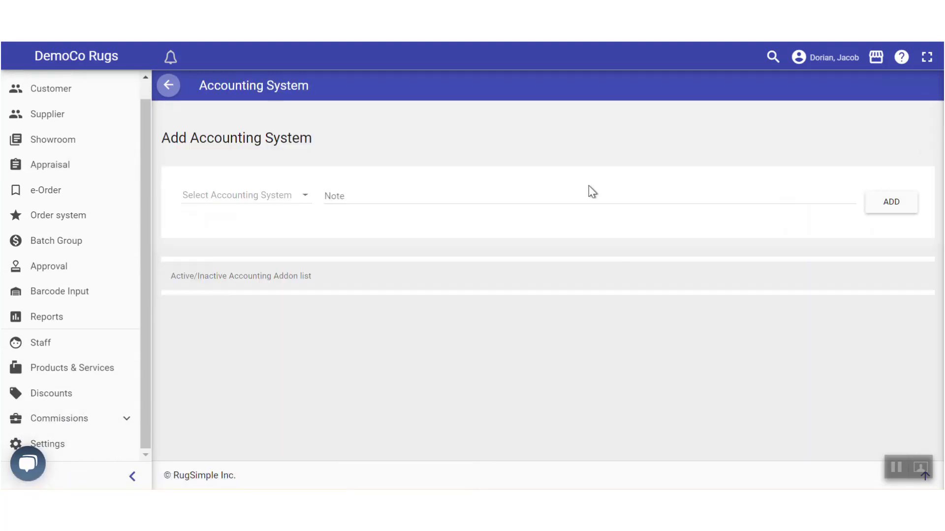